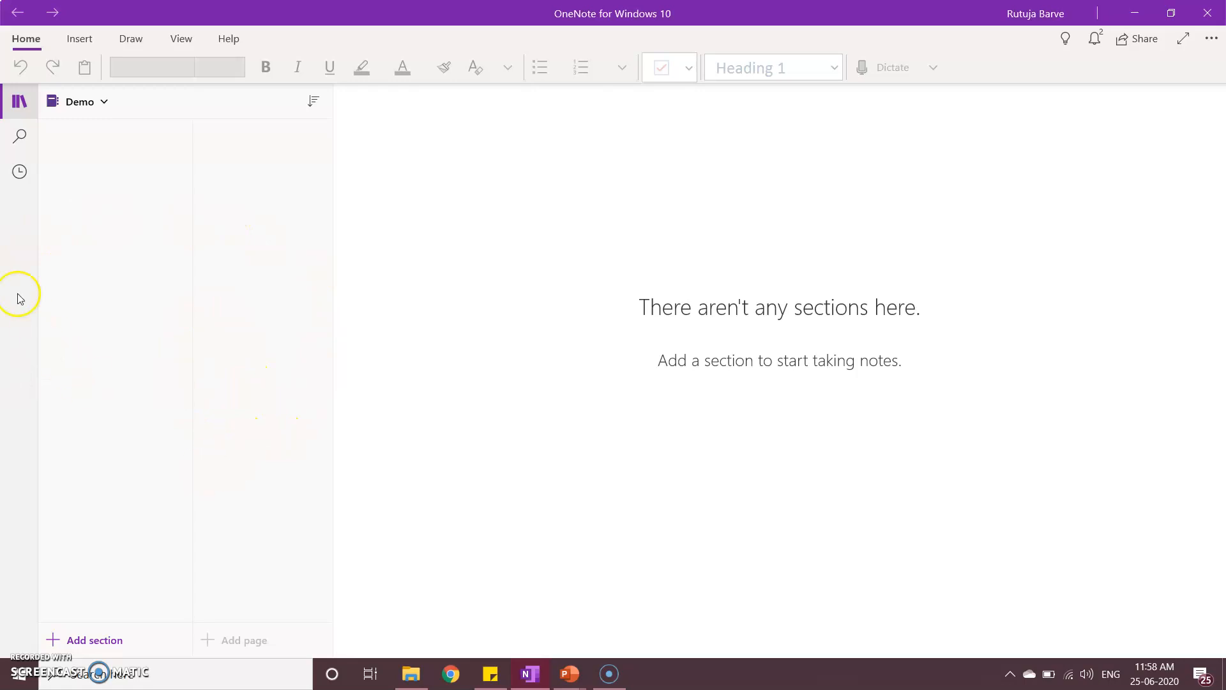
Switch from the Demo notebook to the VIDYALANKAR notebook.
click(106, 108)
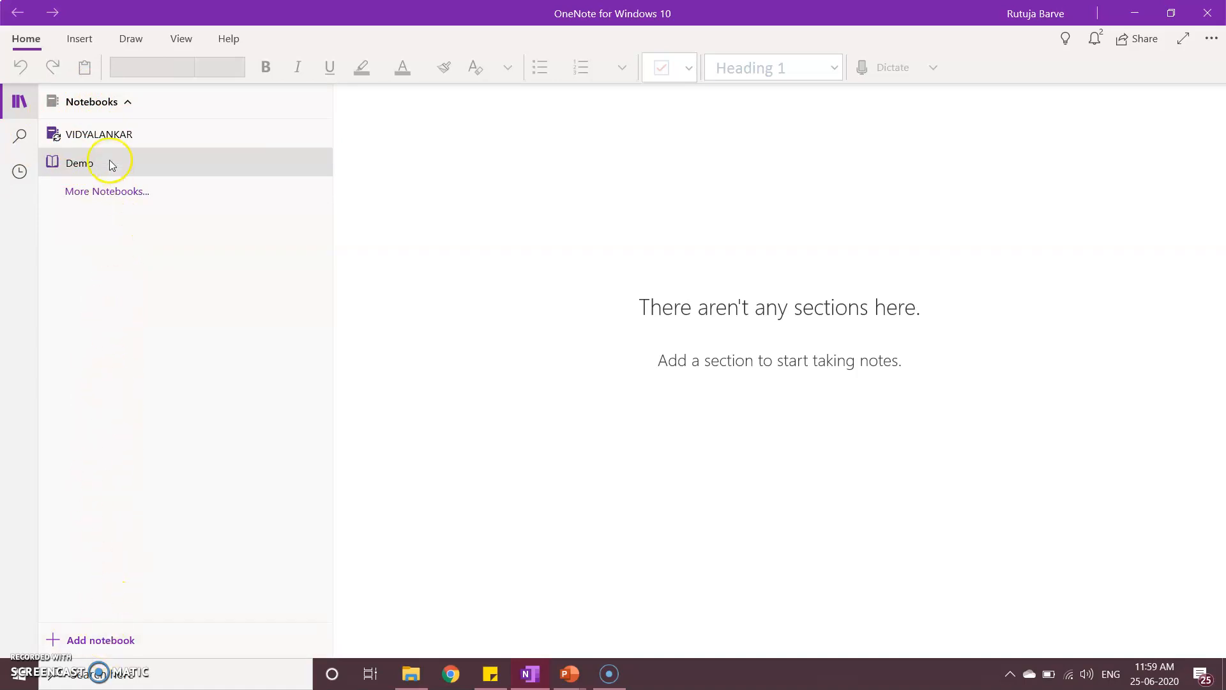
click(102, 140)
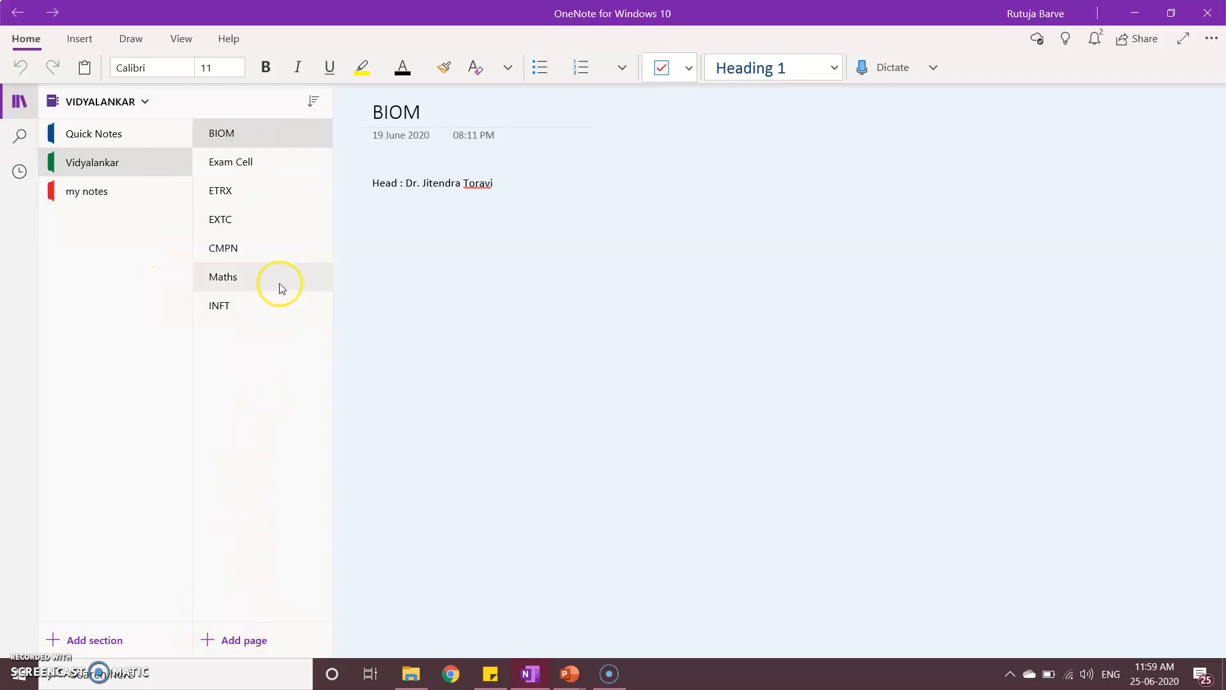
Switch to the PowerPoint slide show and advance to the "Adding and editing content" slide.
key(alt+Tab)
key(alt+Tab)
key(alt+Tab)
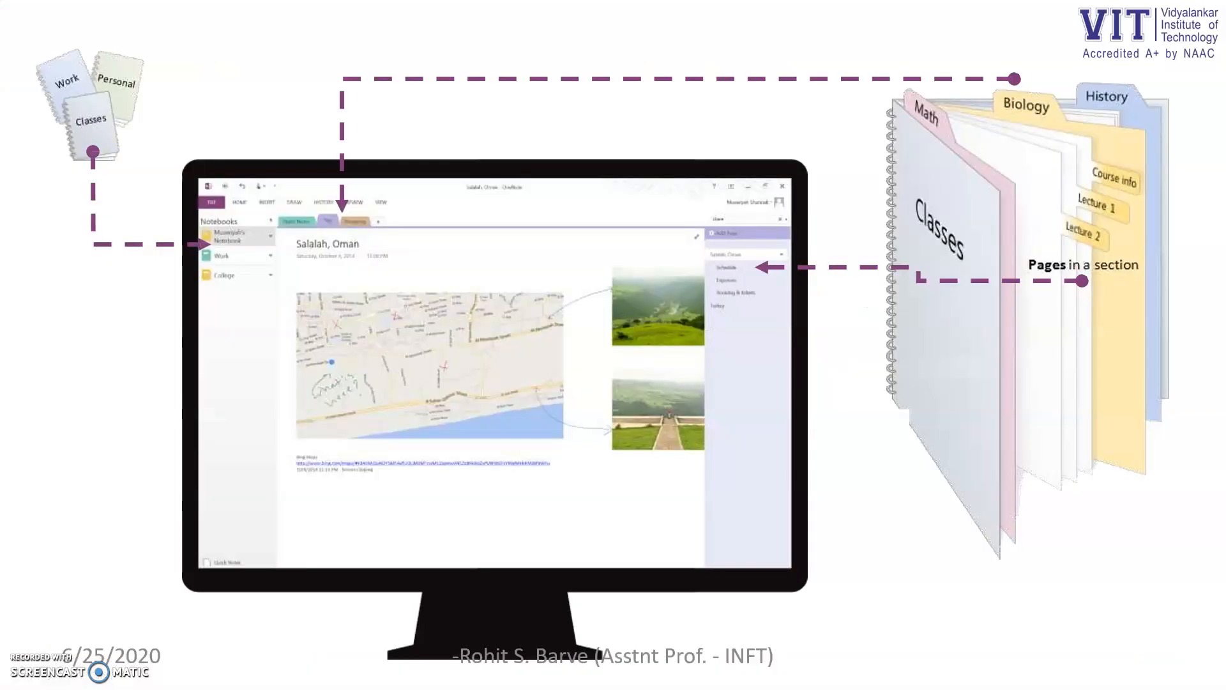
key(Right)
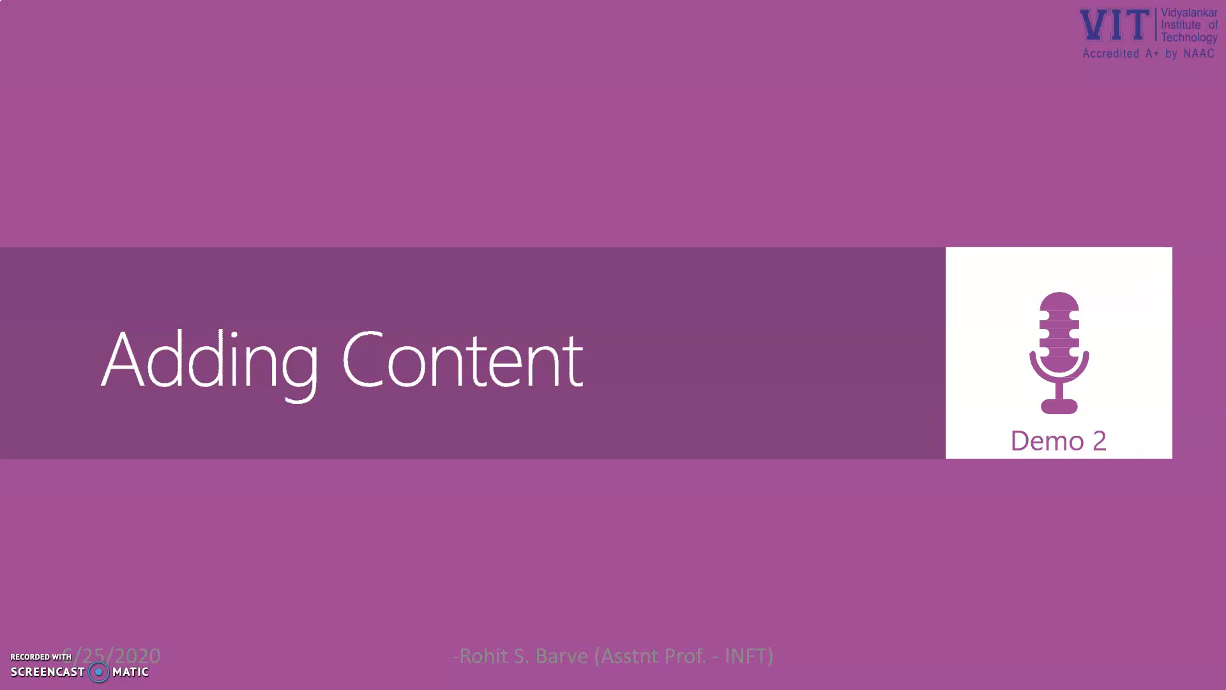
key(Right)
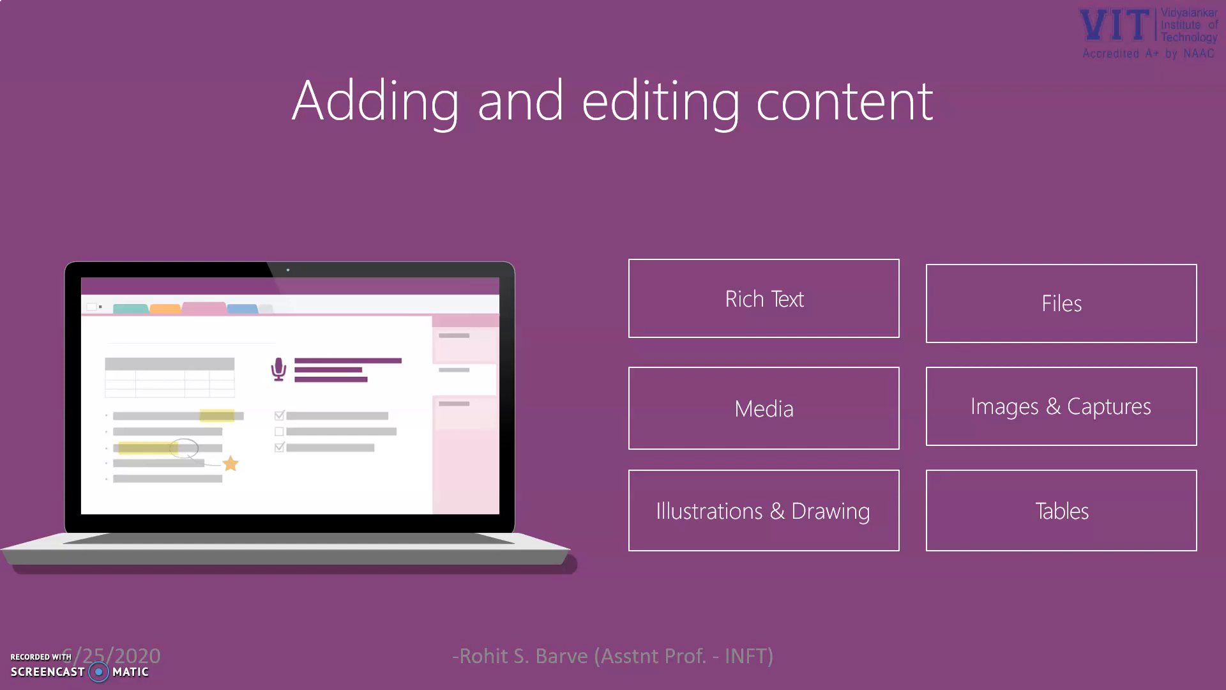
Return to OneNote, insert a 4 x 4 table on the BIOM page and move it below the Head line.
key(alt+Tab)
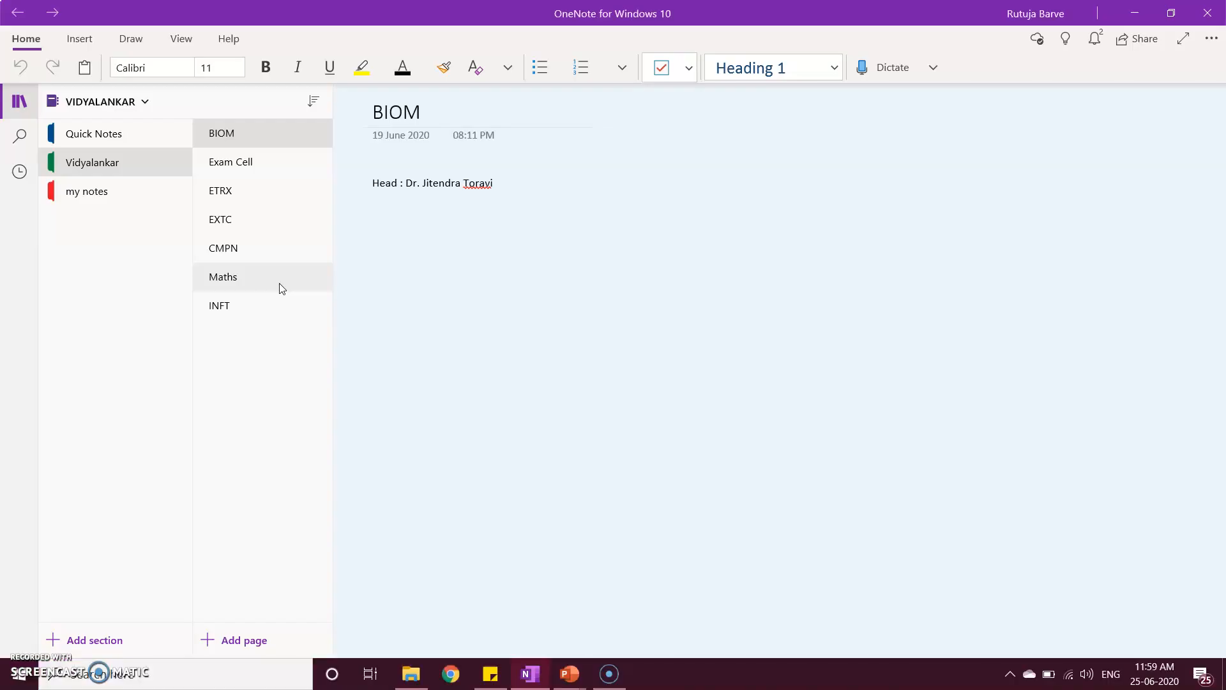
click(225, 134)
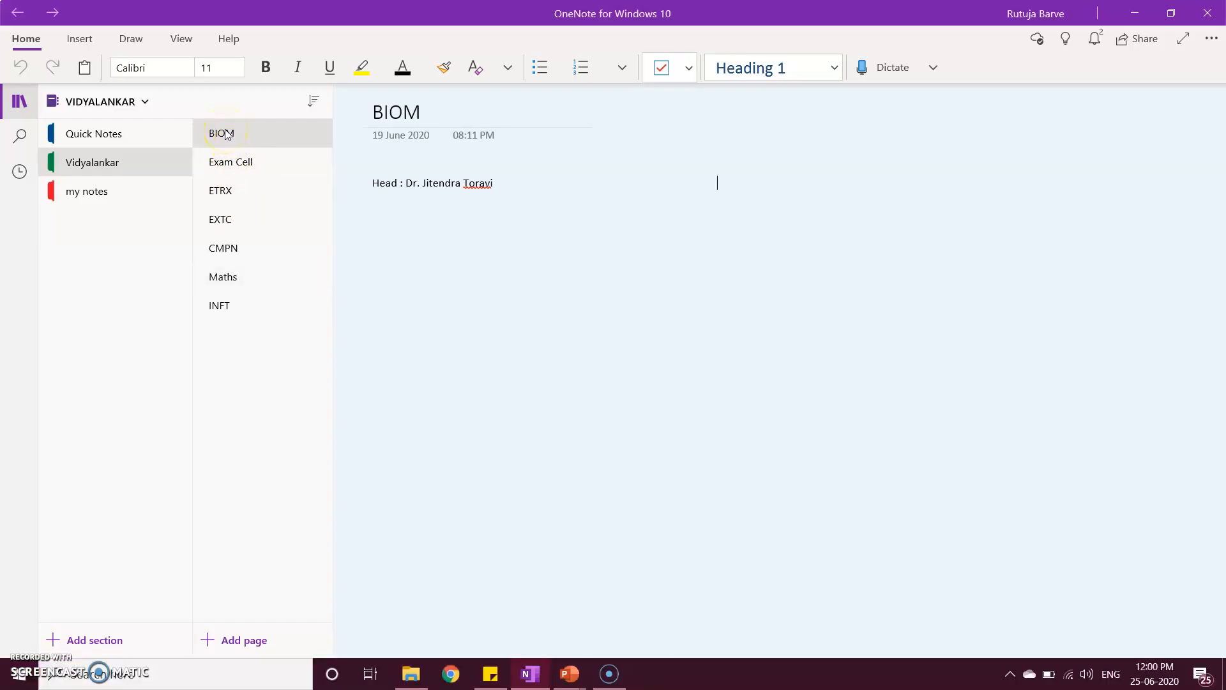
click(79, 39)
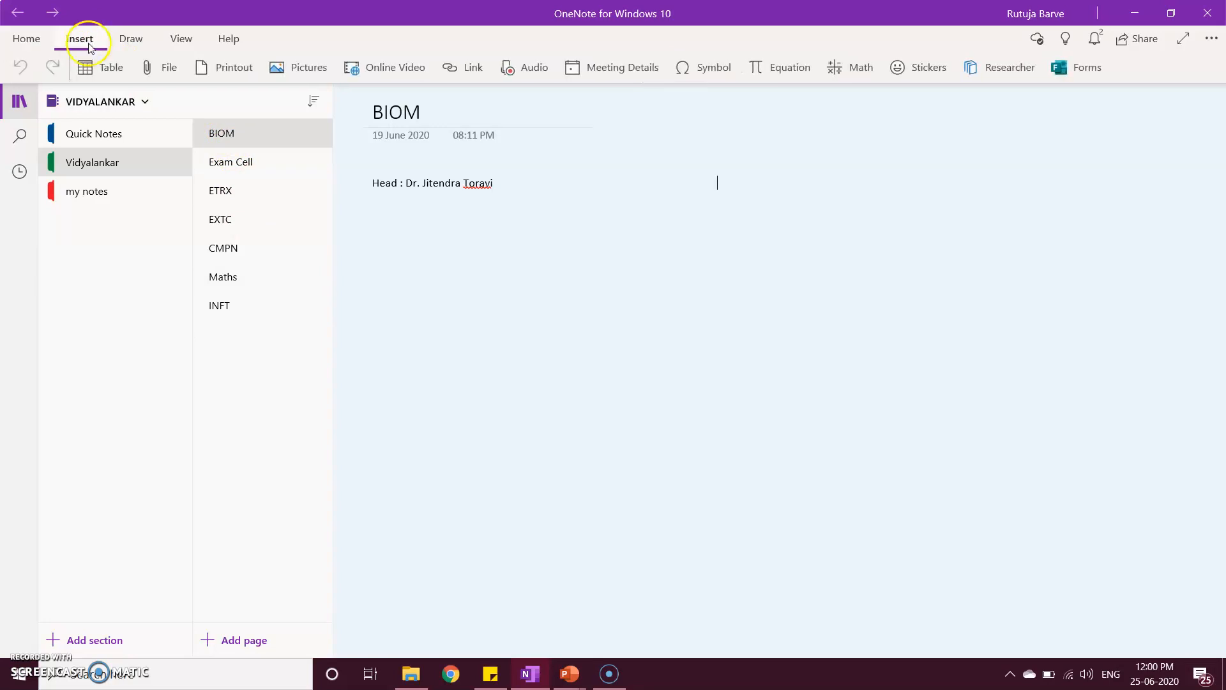
click(151, 73)
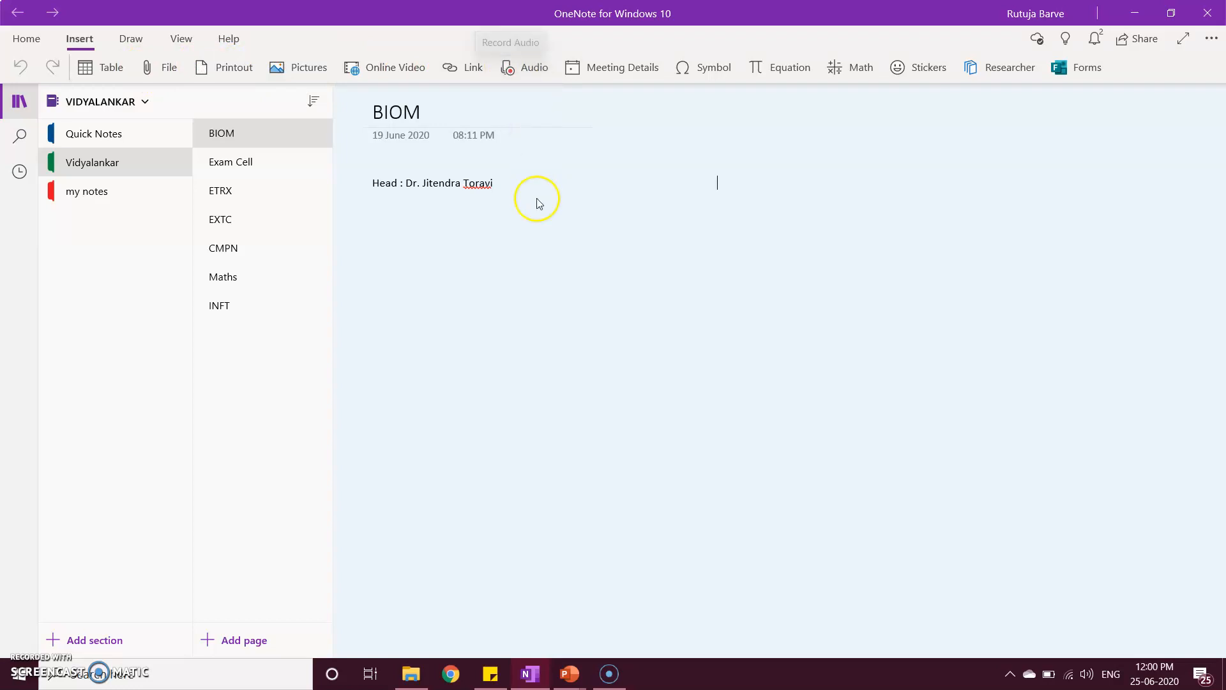
click(102, 67)
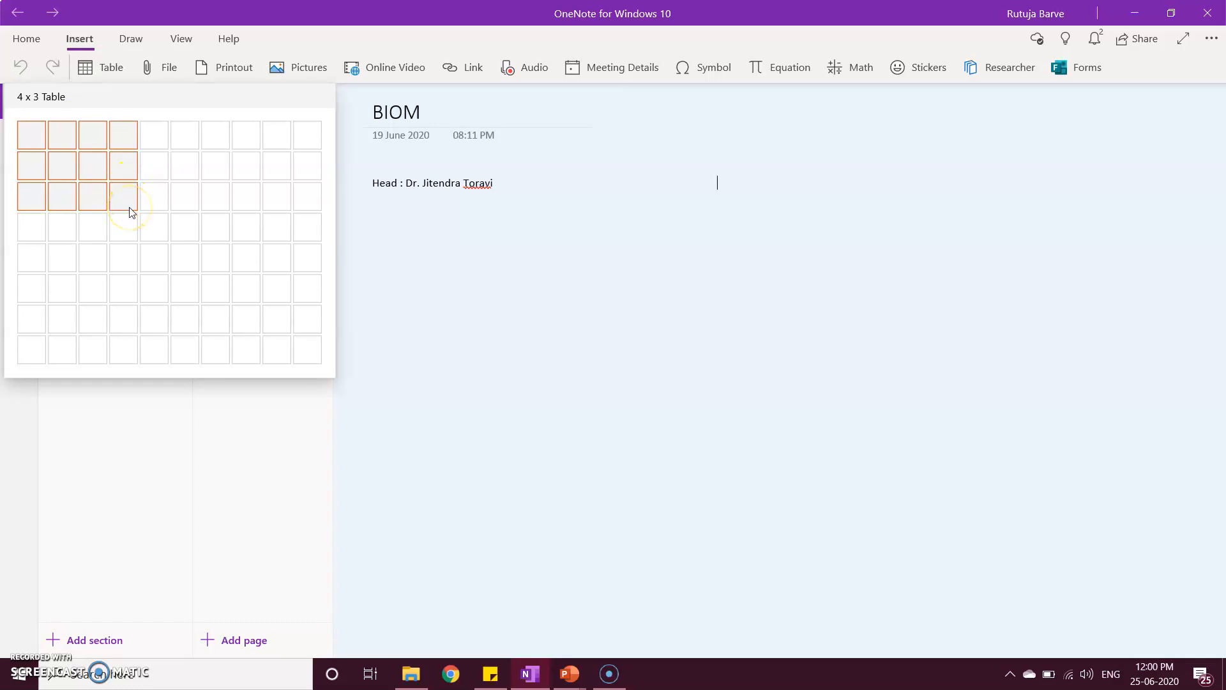
click(119, 231)
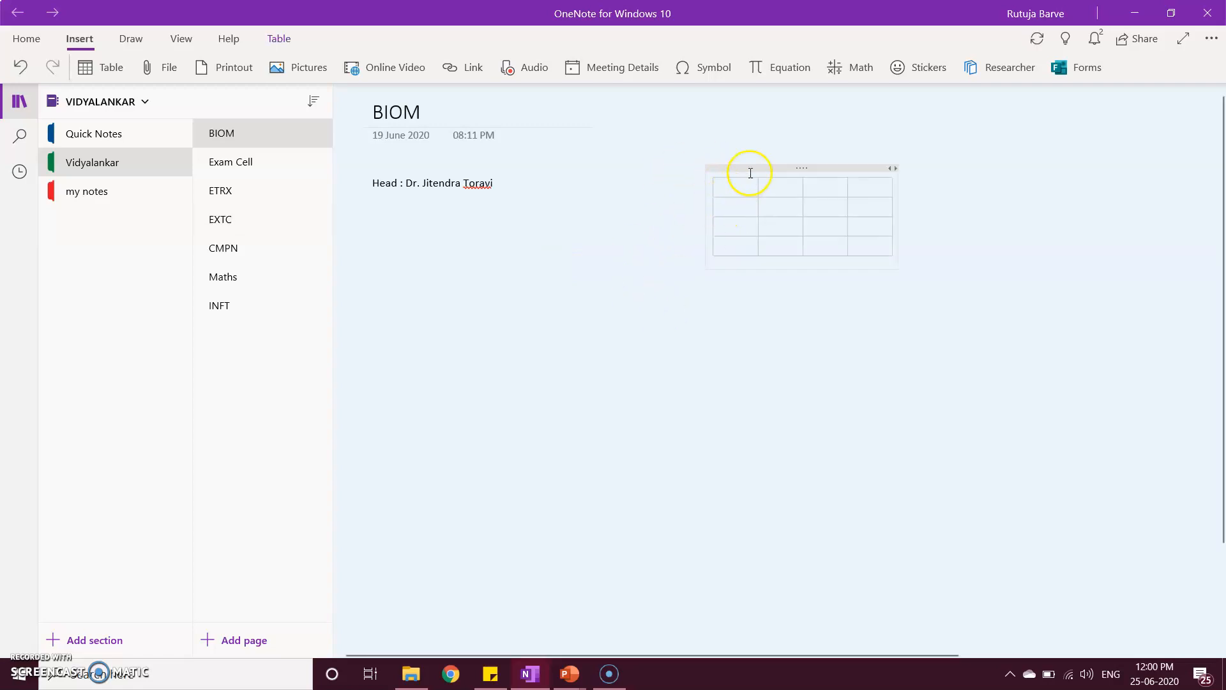
drag(793, 169, 507, 264)
scroll(543, 373, up, 3)
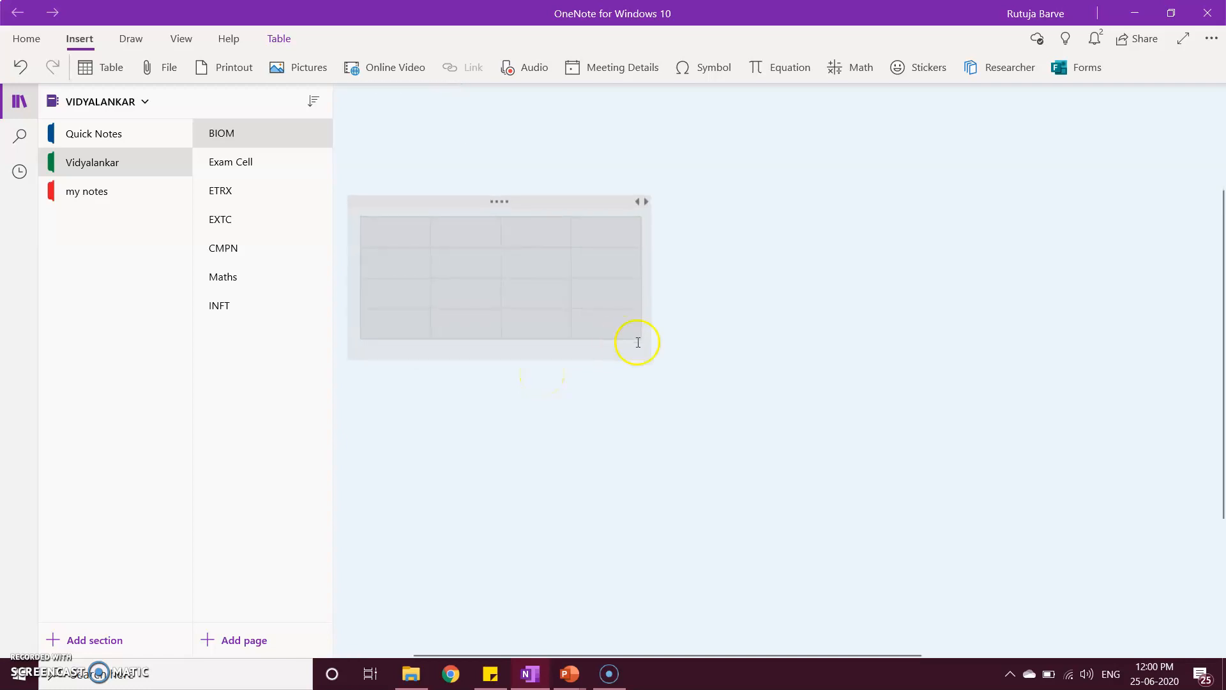
Fill the table's first row with the headers Sr. no, name, lname and marks.
click(403, 239)
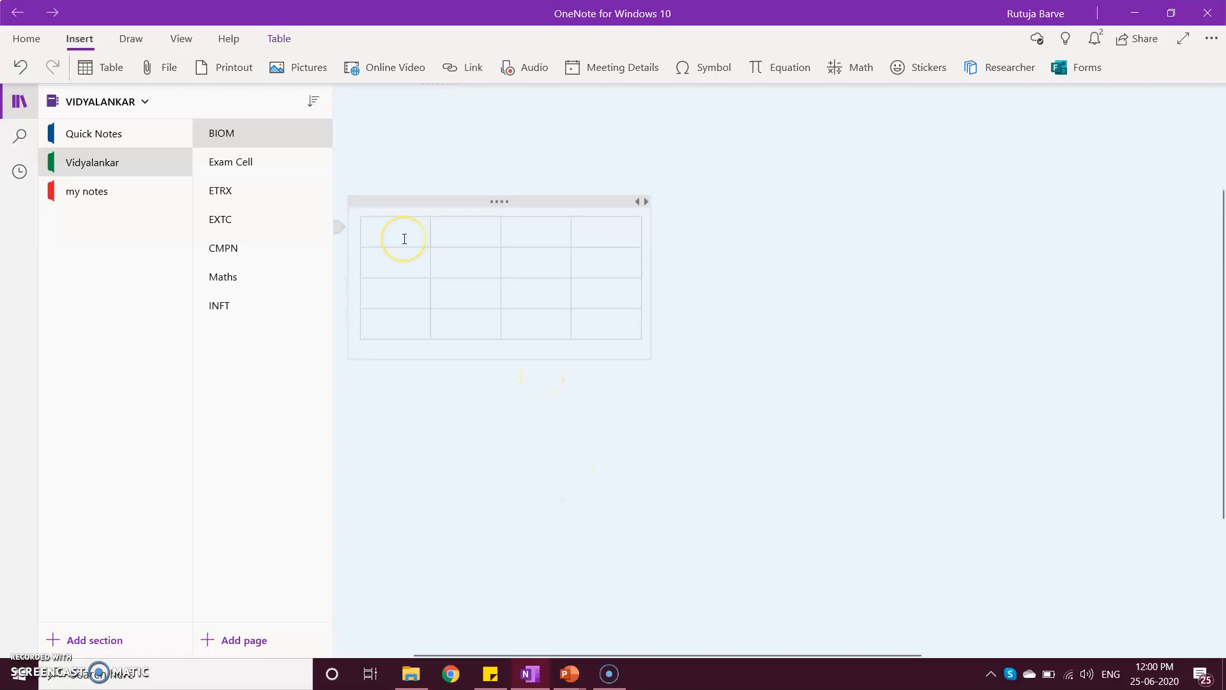
text(sr/)
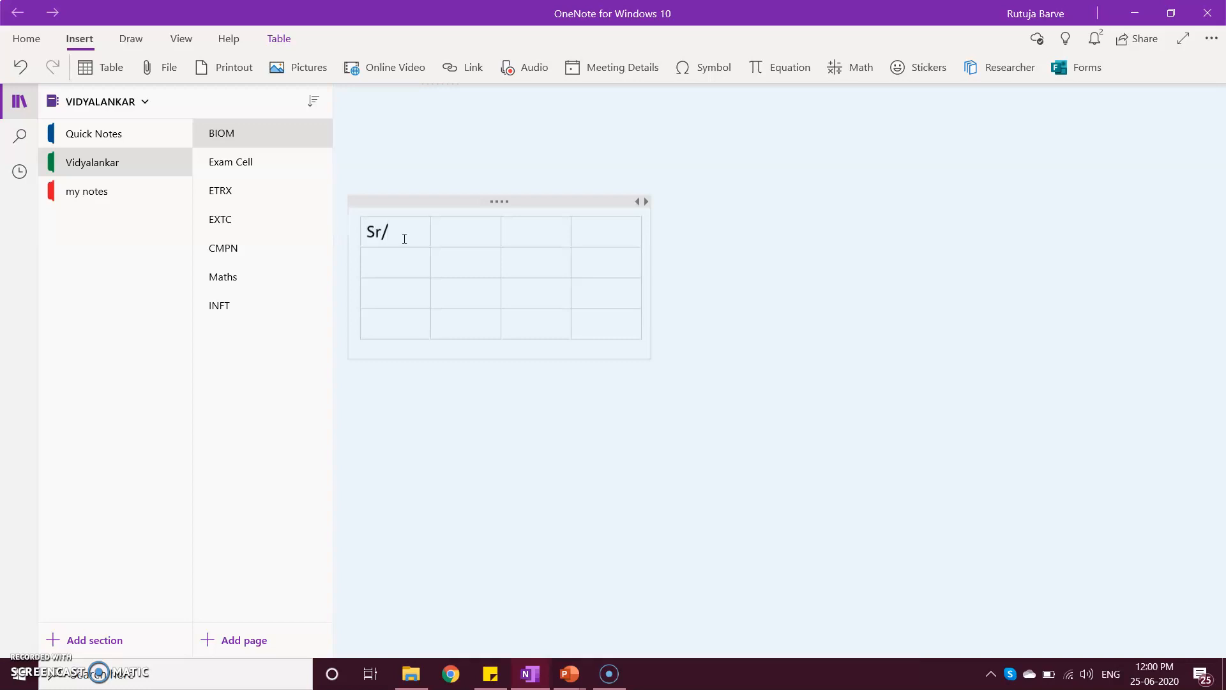
text( no)
key(Tab)
text(name)
key(Tab)
text(lname)
key(Tab)
text(marks)
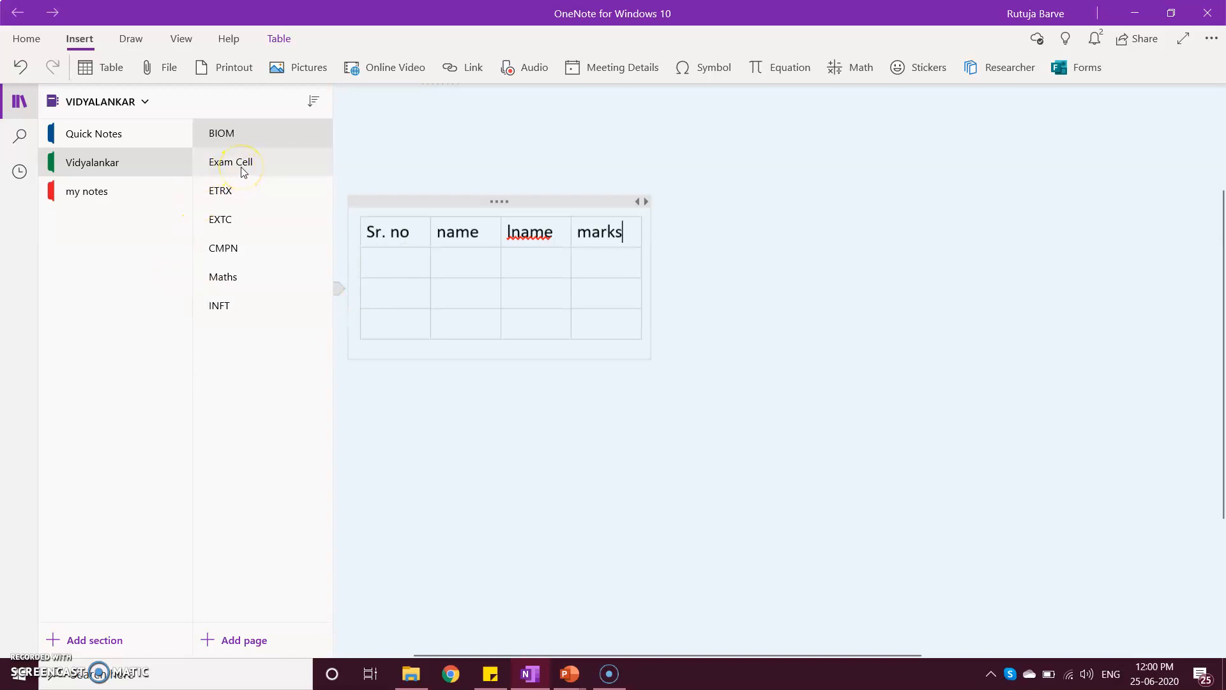
ctrl+scroll(555, 256, down, 3)
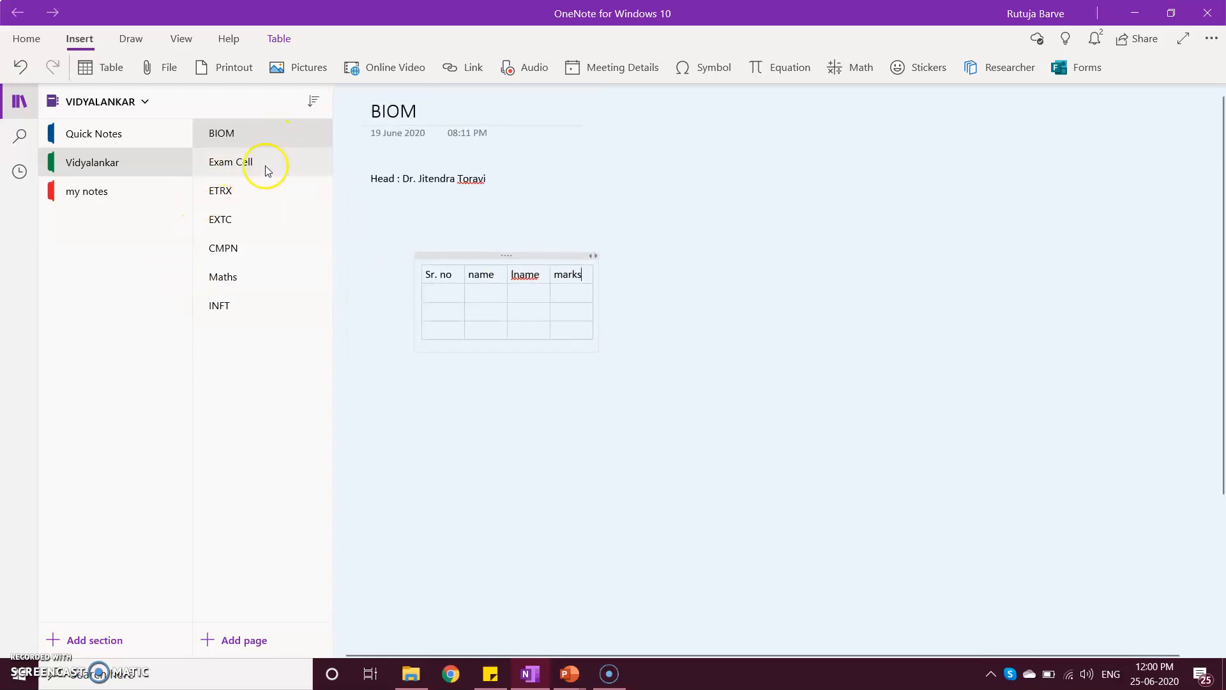
Insert the file "flipped class room report RB video 2.csv" as an attachment on the Exam Cell page.
click(242, 165)
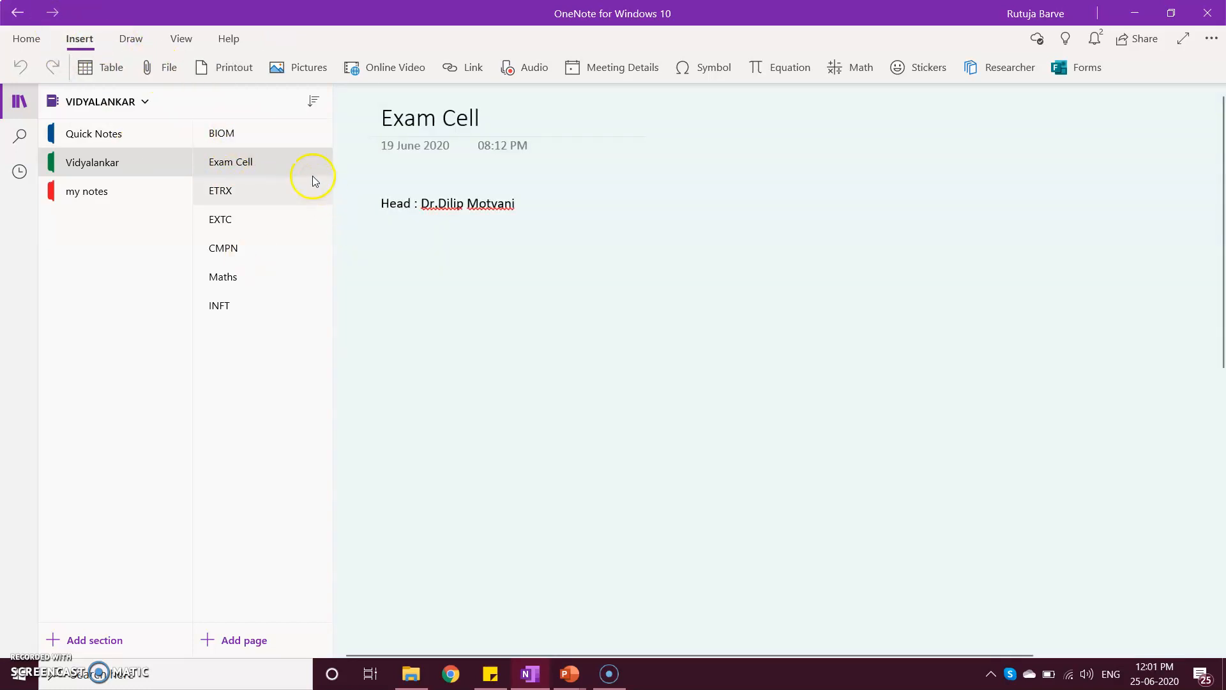
click(160, 64)
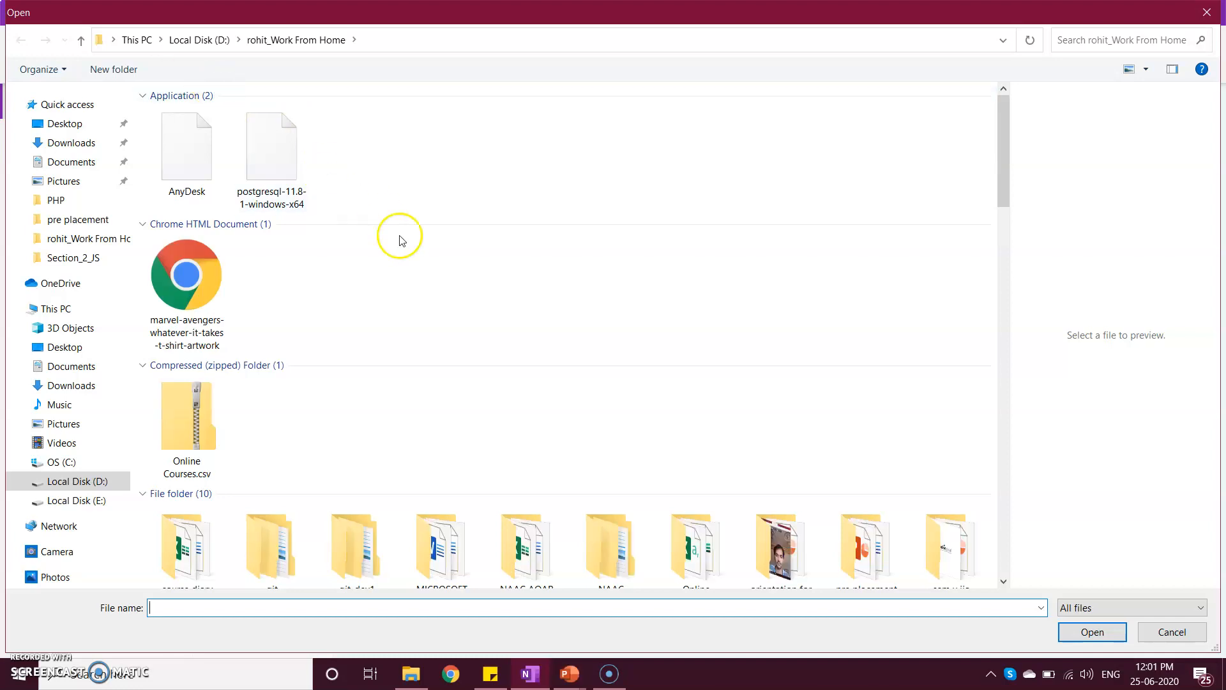
scroll(478, 310, down, 2)
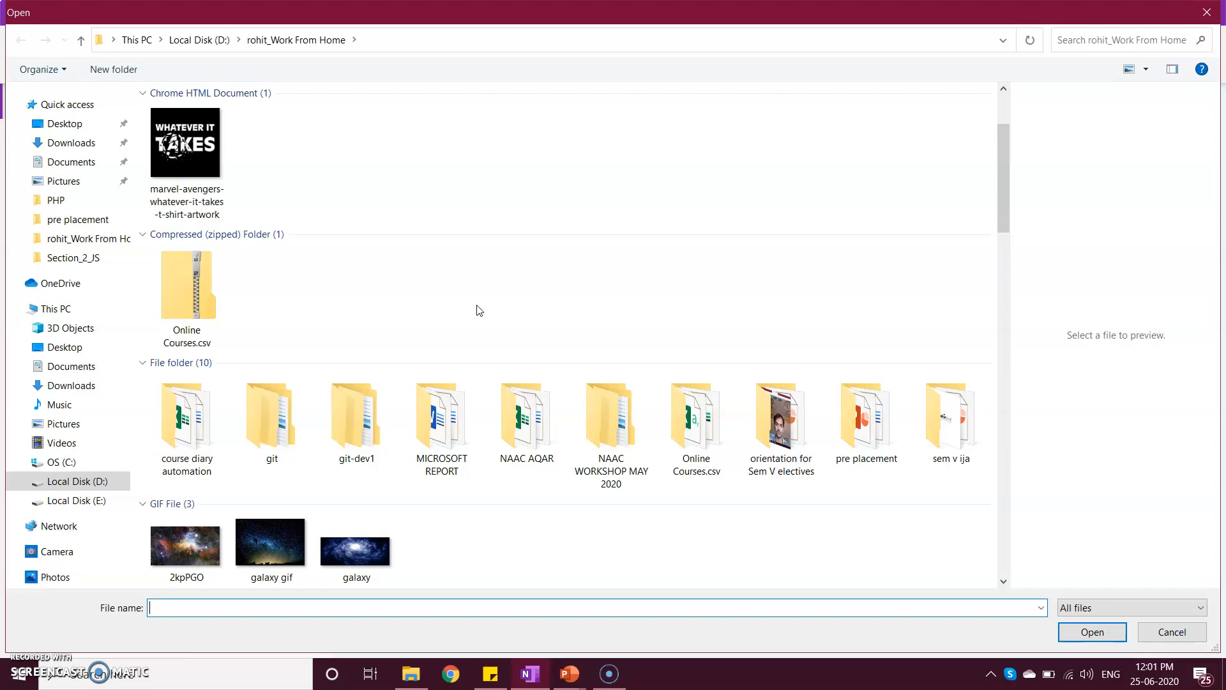
scroll(478, 310, down, 6)
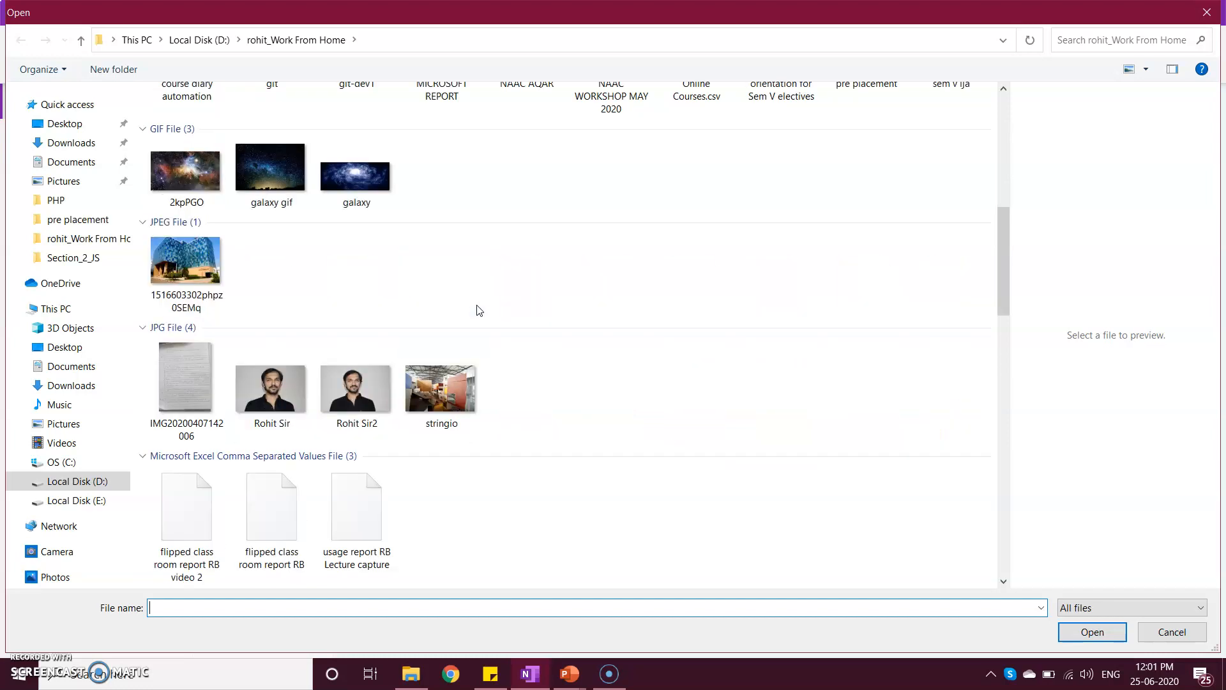
scroll(479, 309, down, 3)
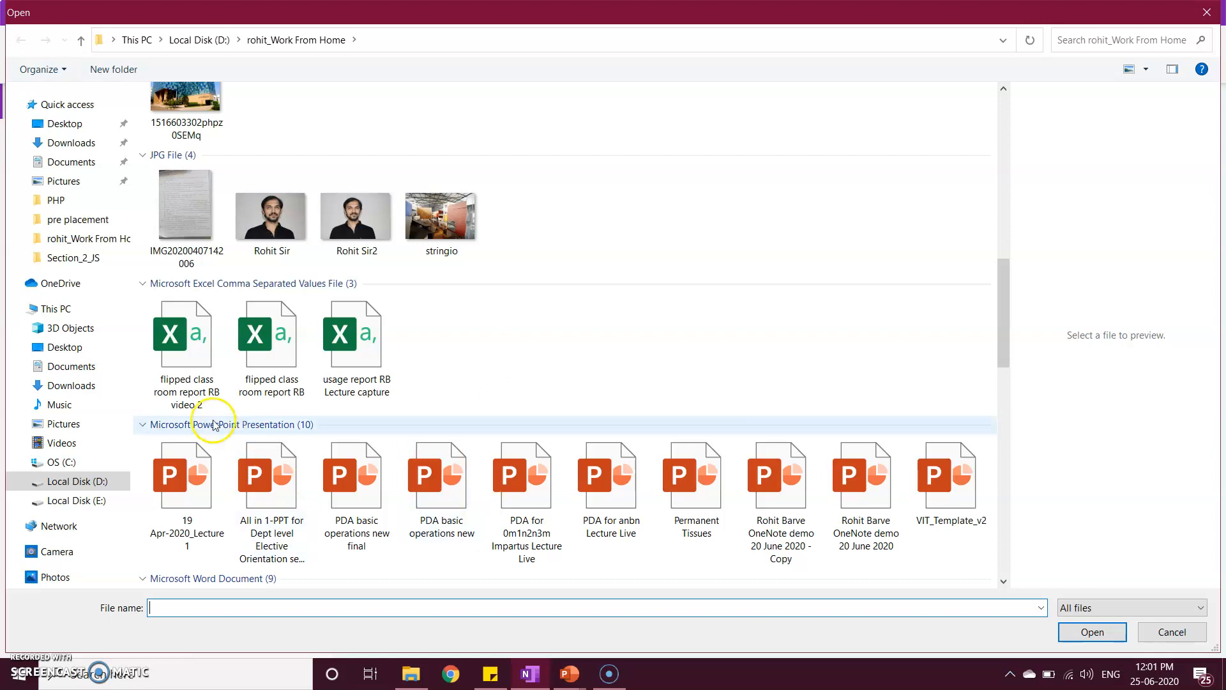
click(179, 357)
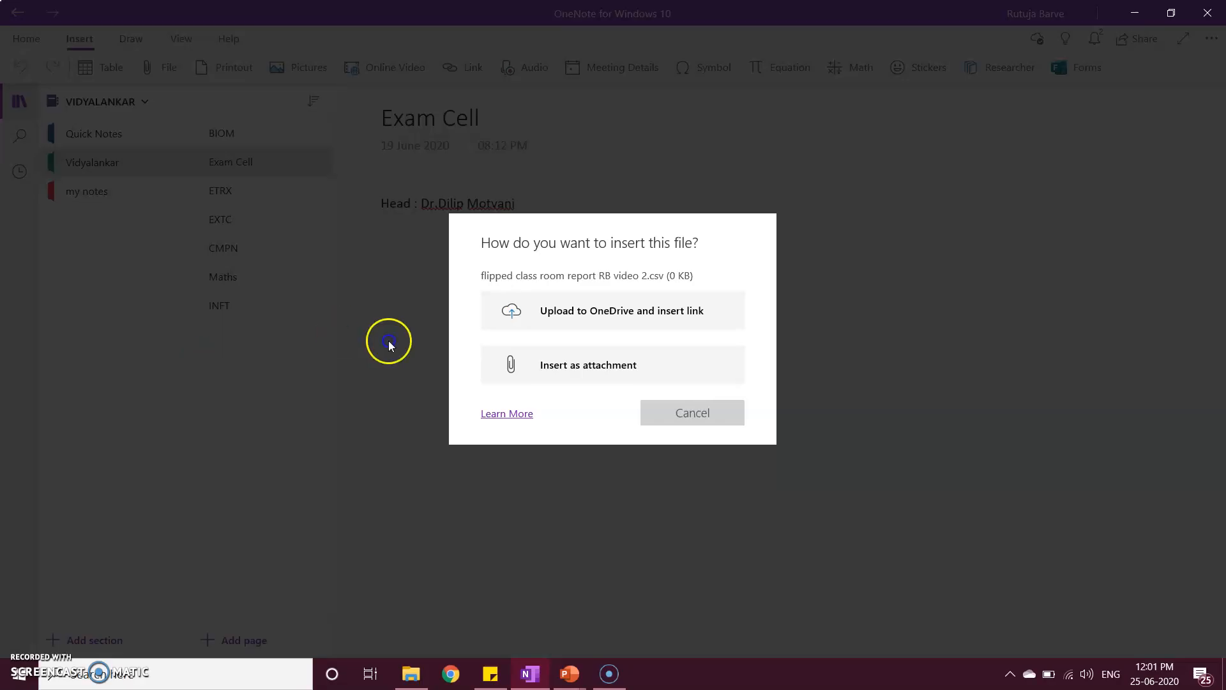
click(535, 370)
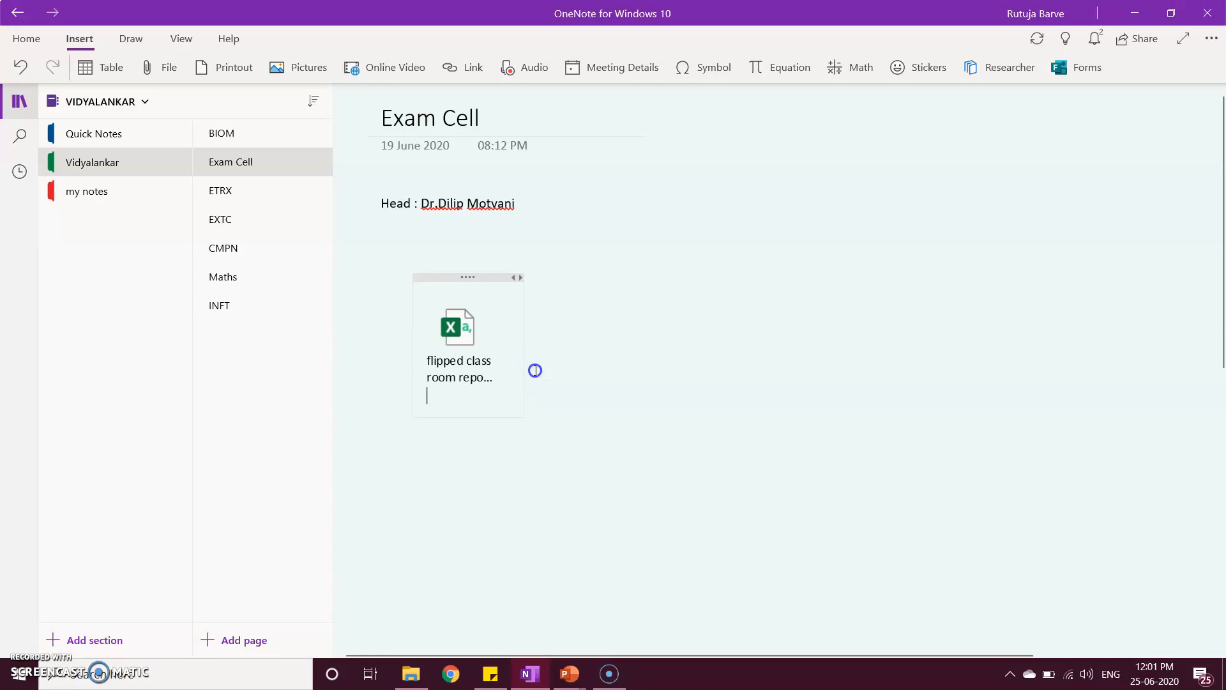
ctrl+scroll(484, 465, up, 1)
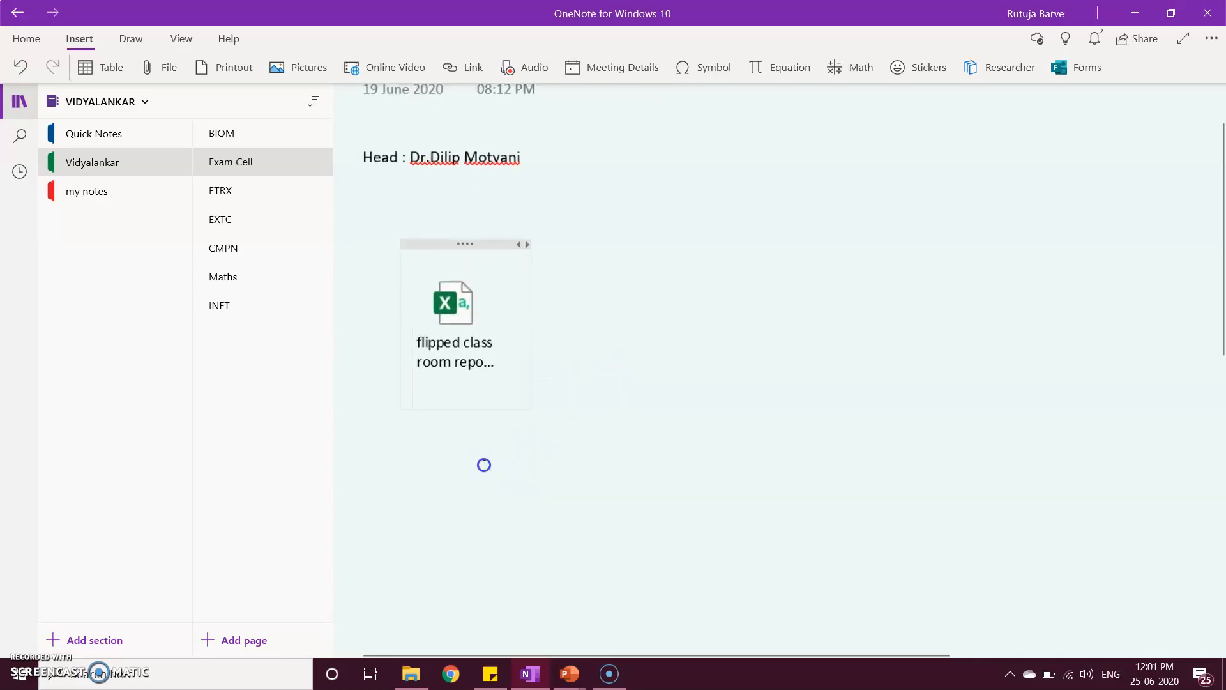
scroll(753, 317, up, 2)
click(377, 465)
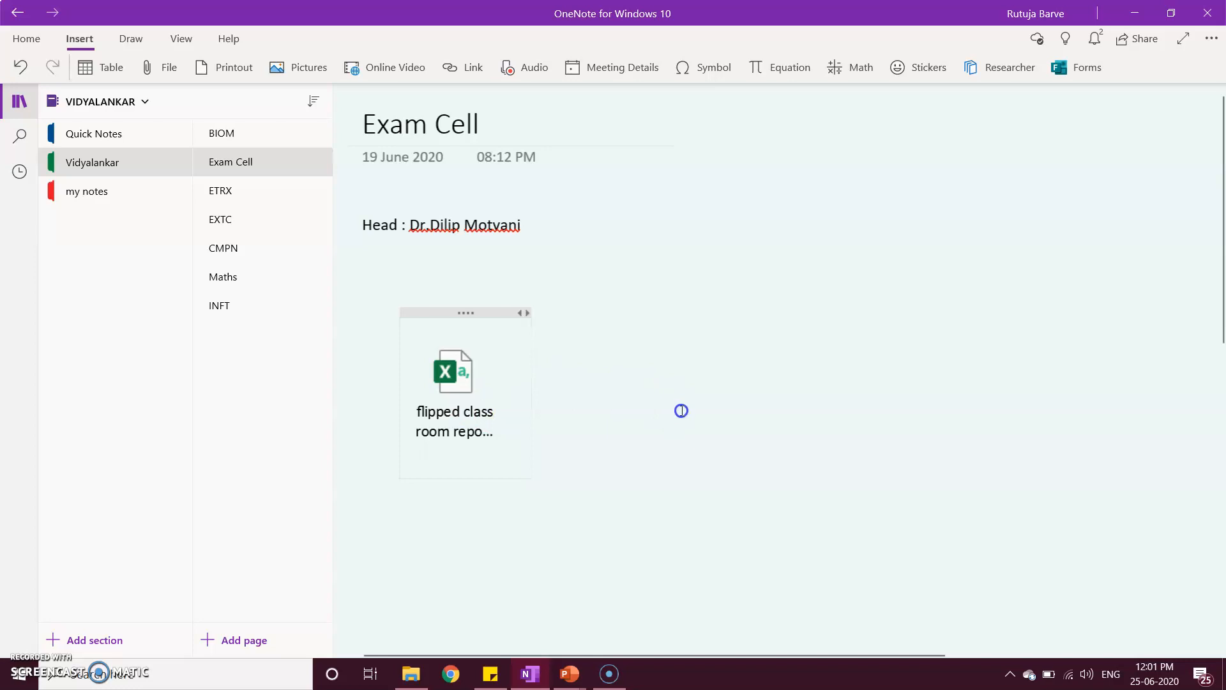
click(227, 198)
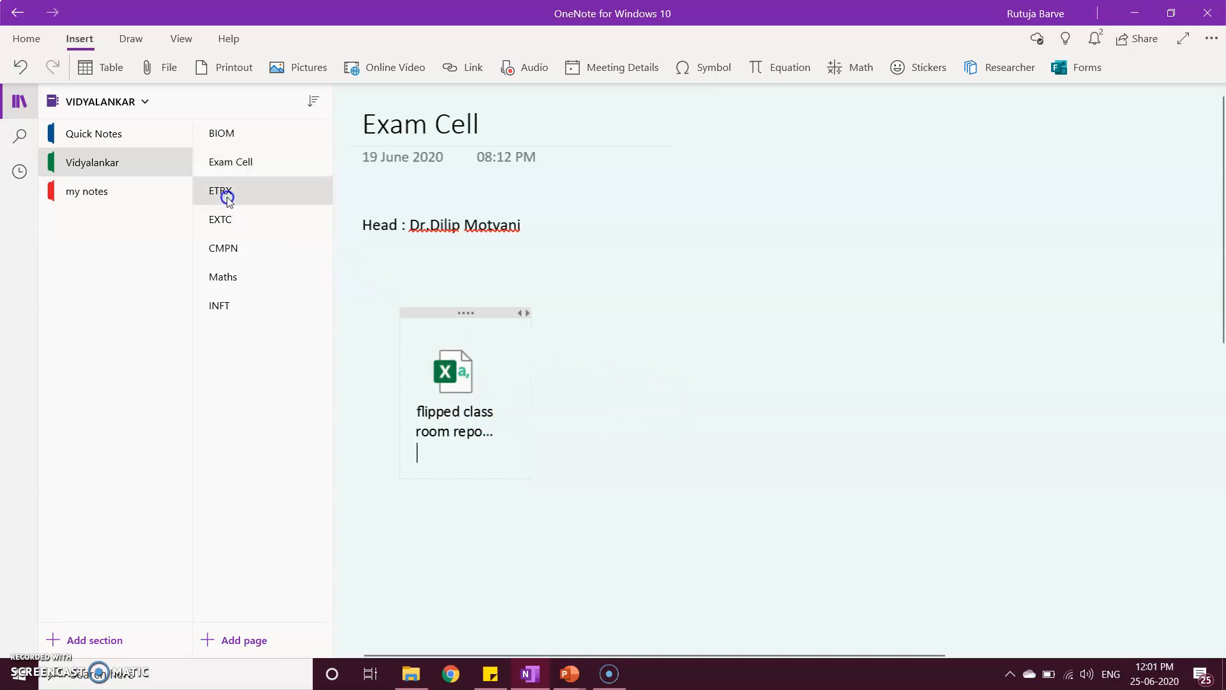
click(297, 69)
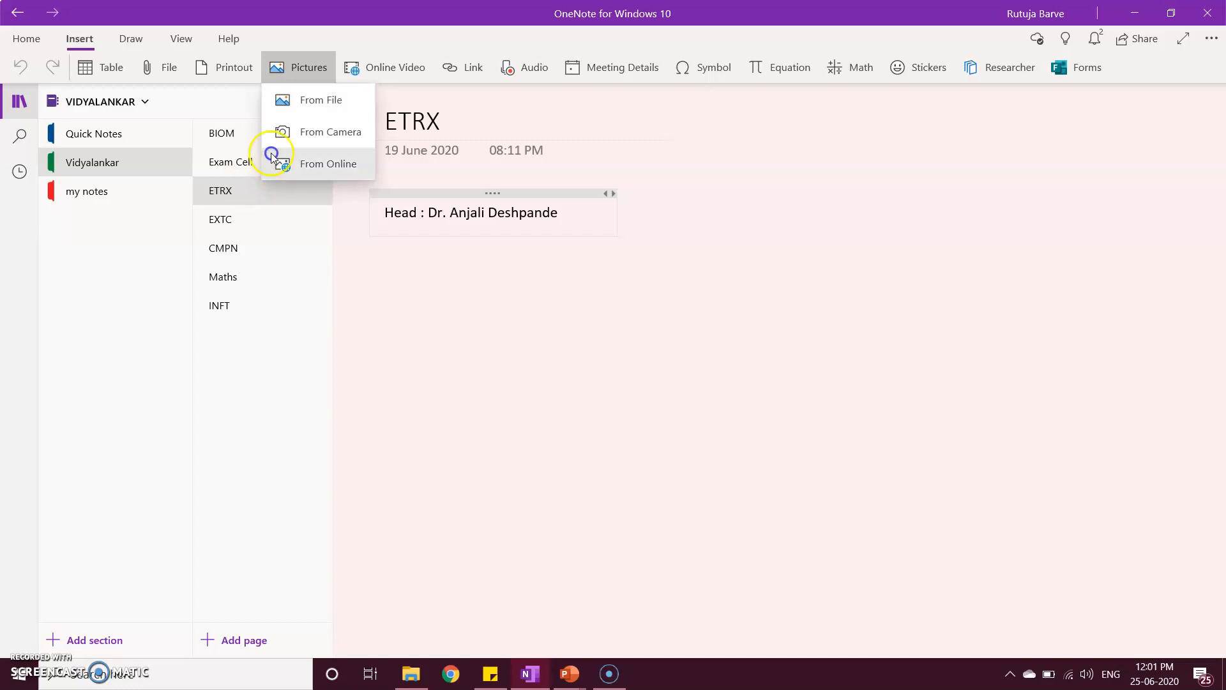
click(322, 101)
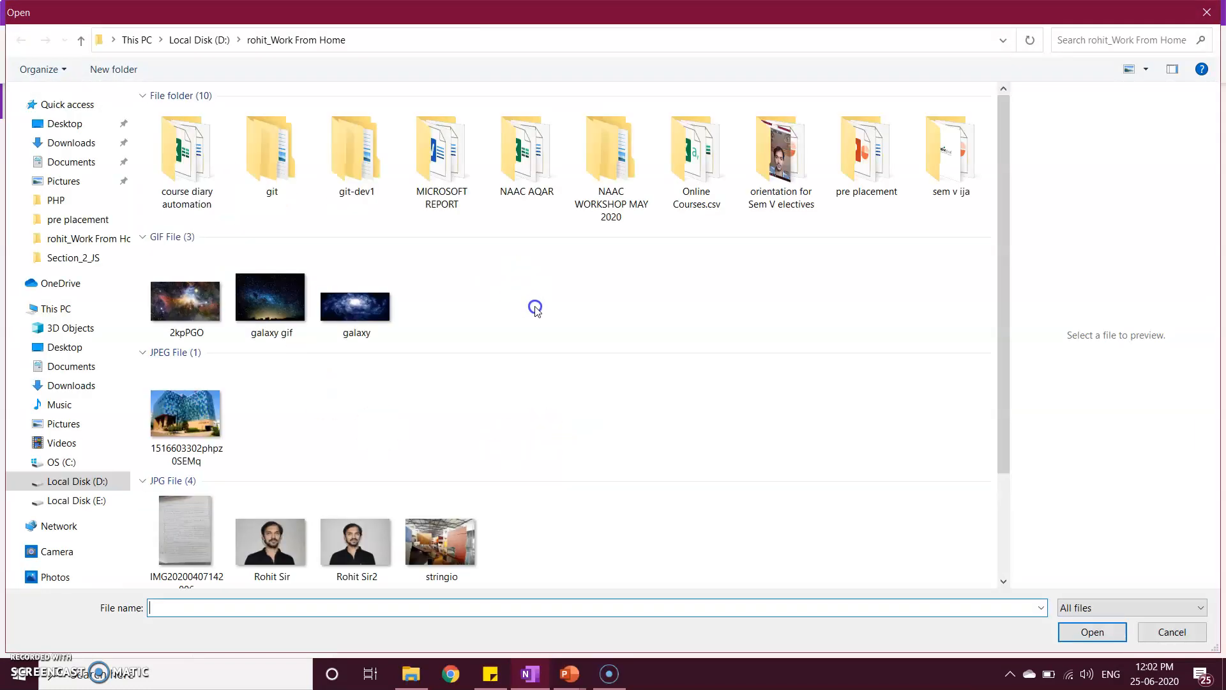
click(220, 412)
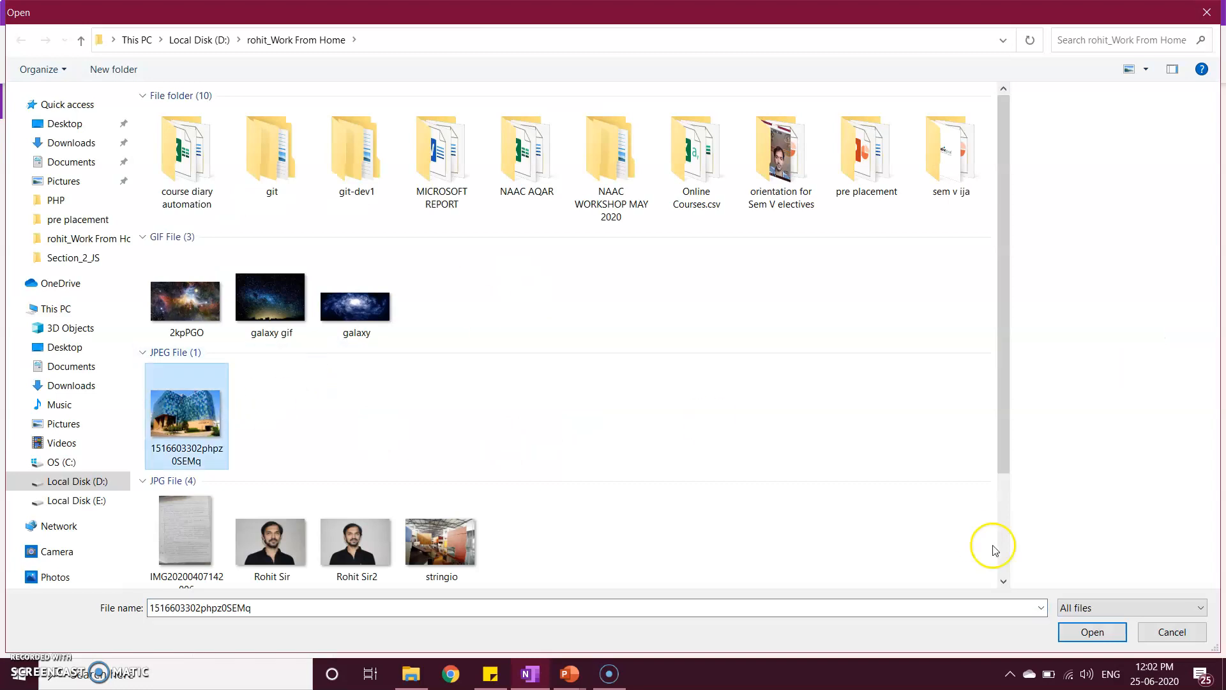
click(1089, 632)
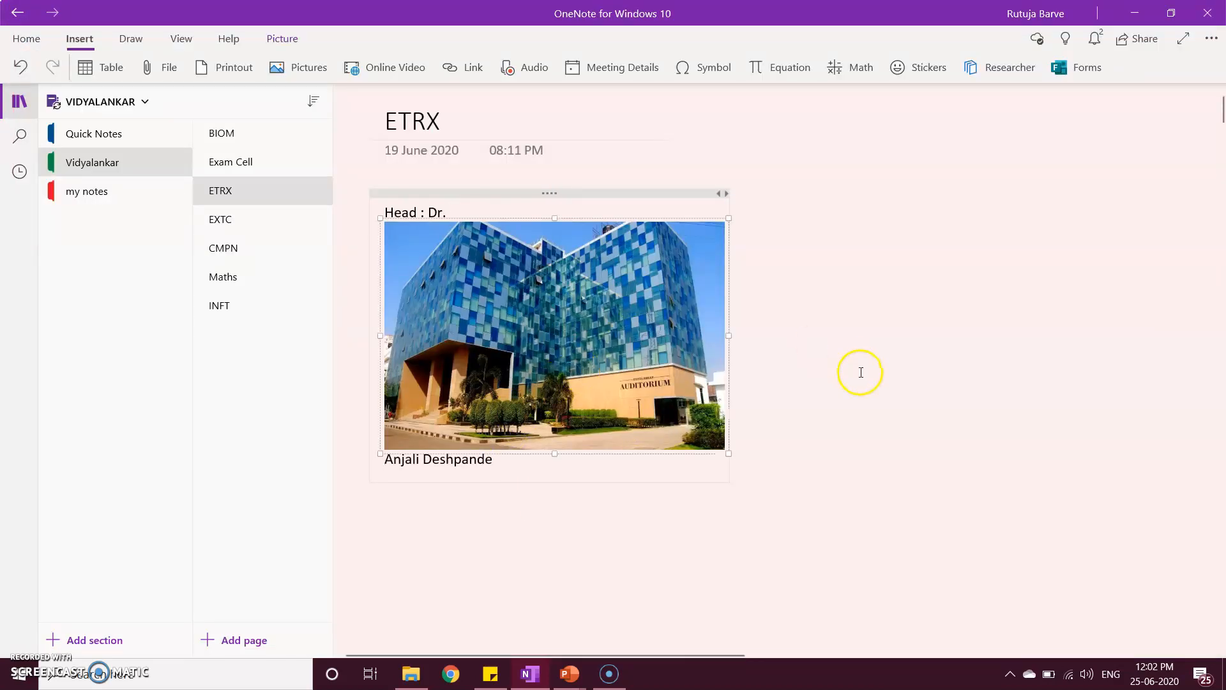
Move the building picture out of the text block to the empty area below the Head line.
click(523, 289)
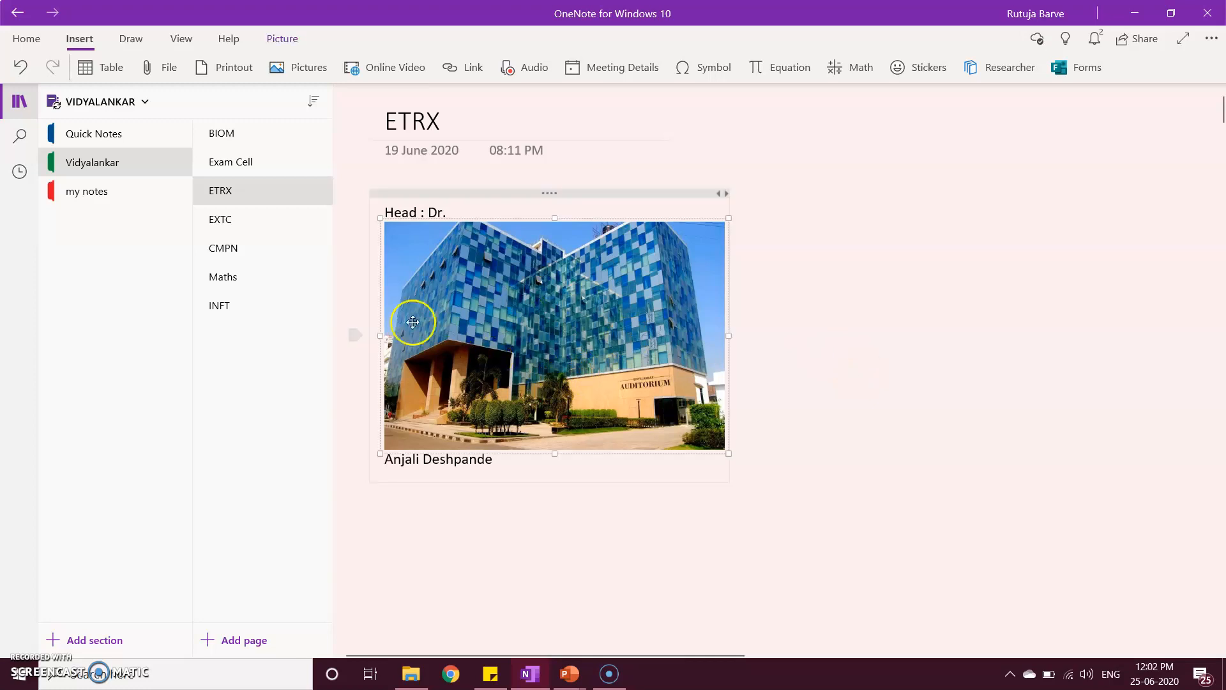
drag(543, 306, 608, 594)
drag(581, 520, 468, 342)
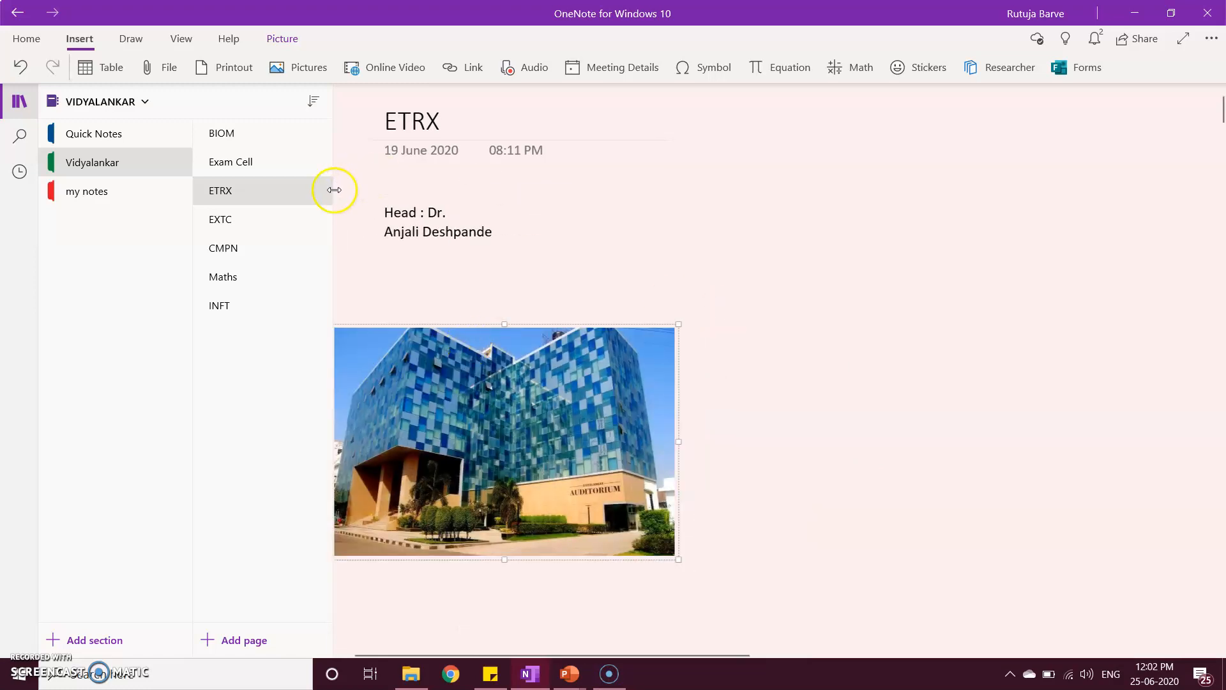
On the EXTC page, open Meeting Details and show the meetings for Monday, 22 June 2020.
click(251, 223)
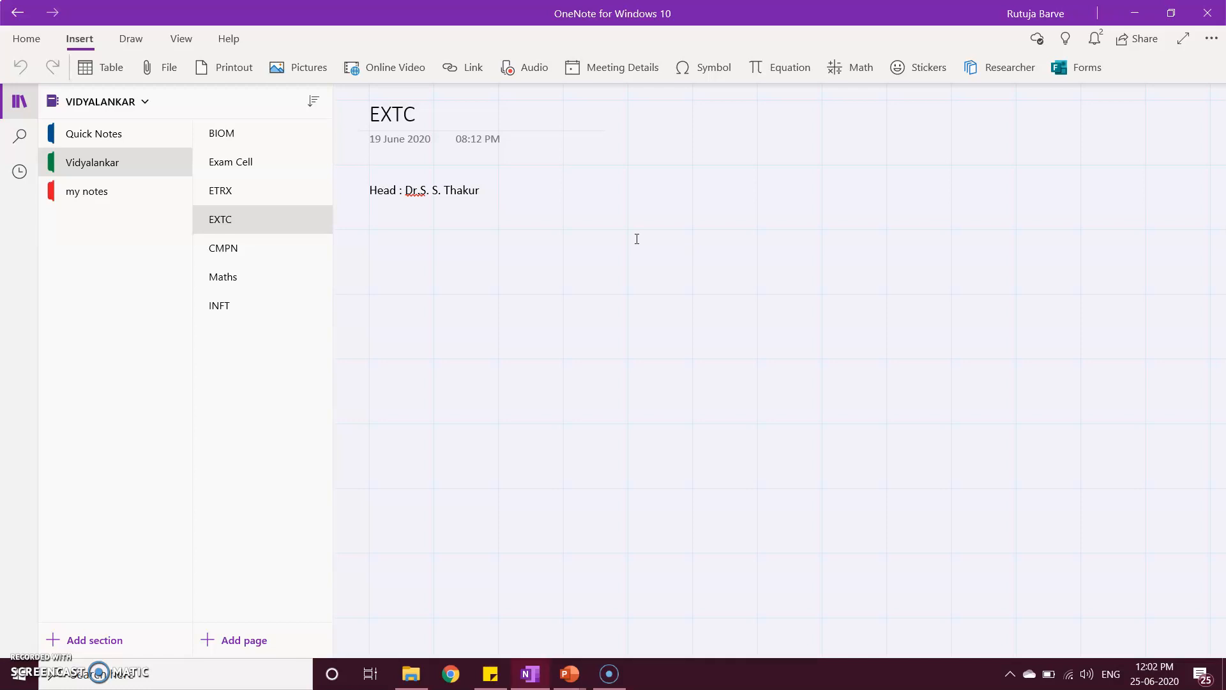
click(618, 71)
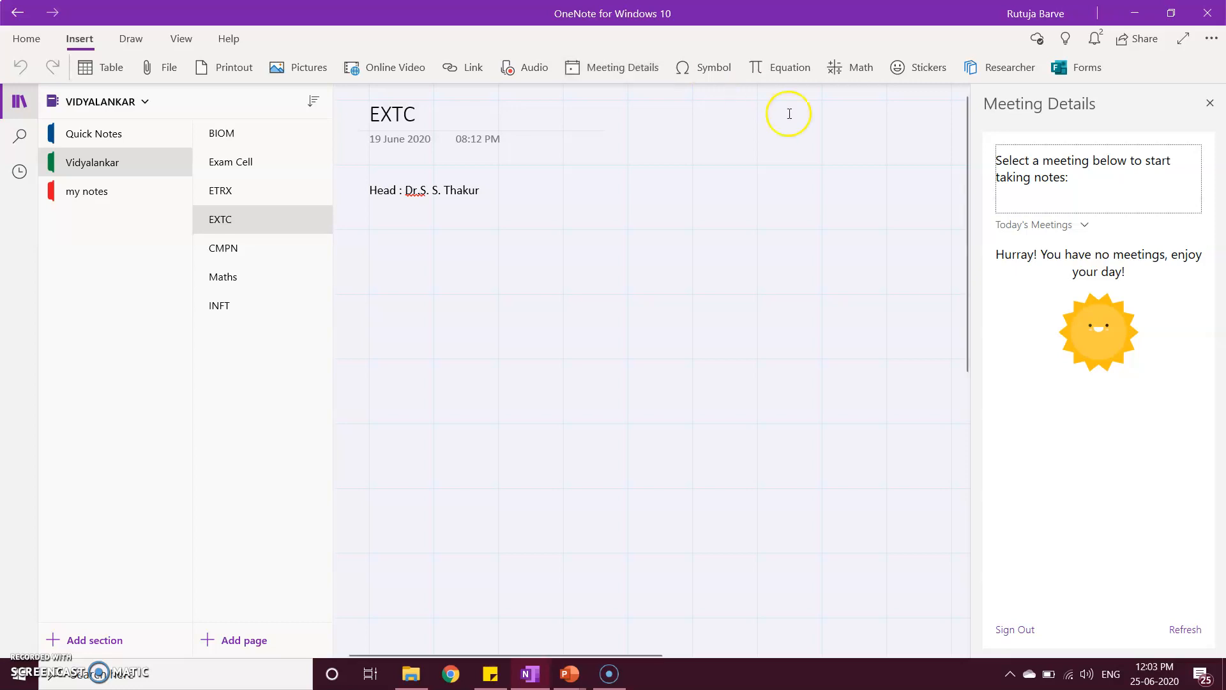
click(1068, 222)
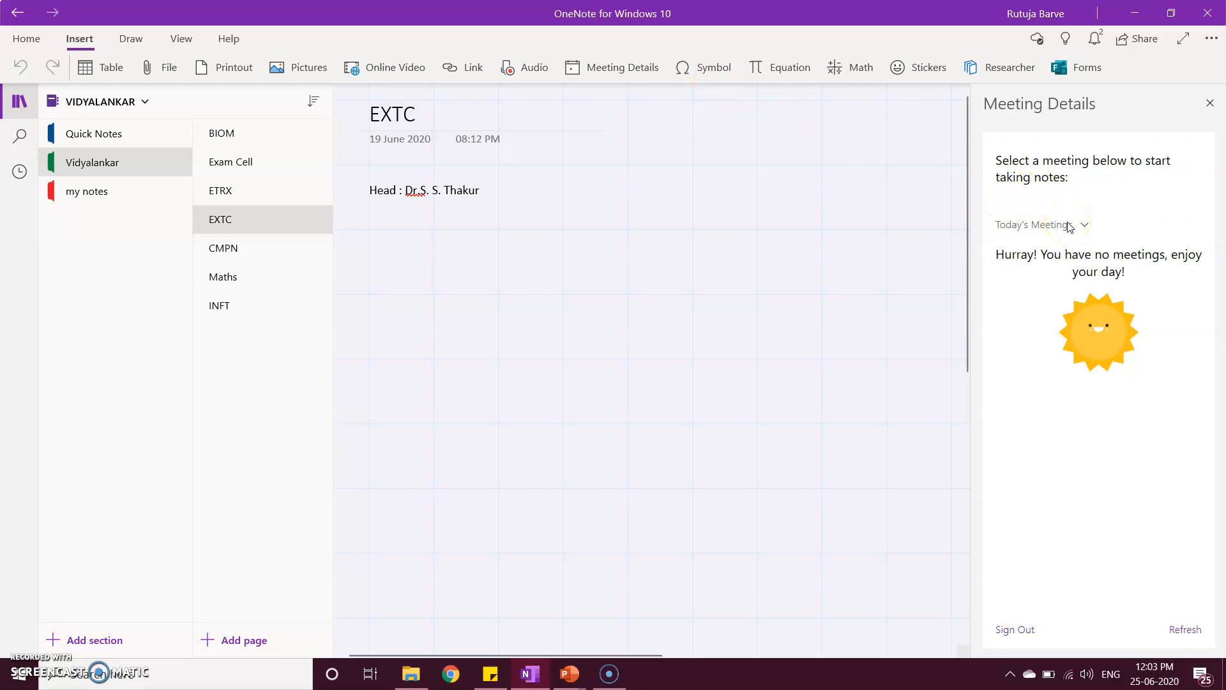
click(1085, 225)
click(1084, 225)
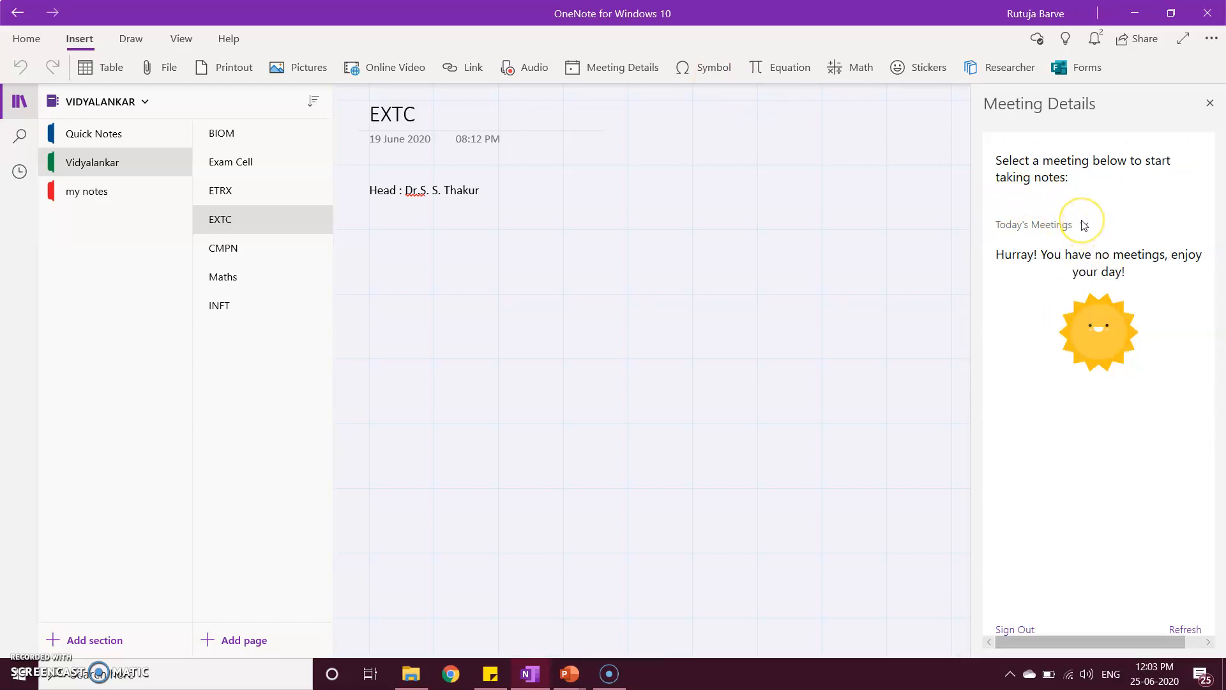
click(1084, 225)
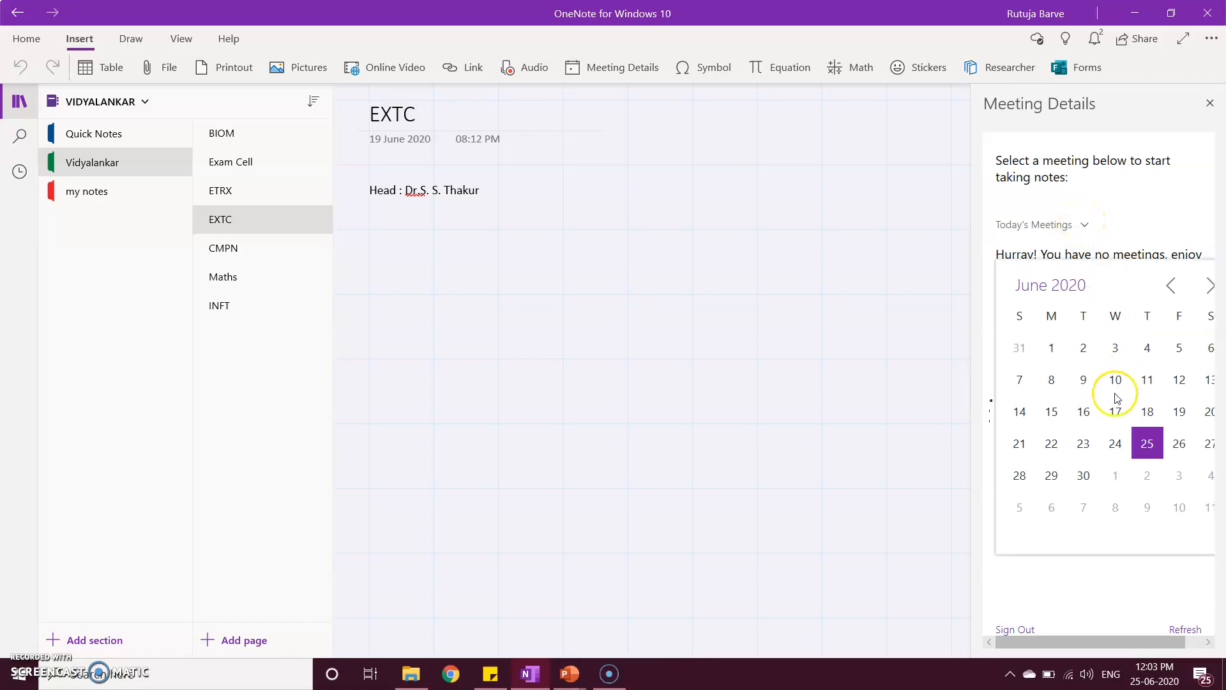
click(1050, 447)
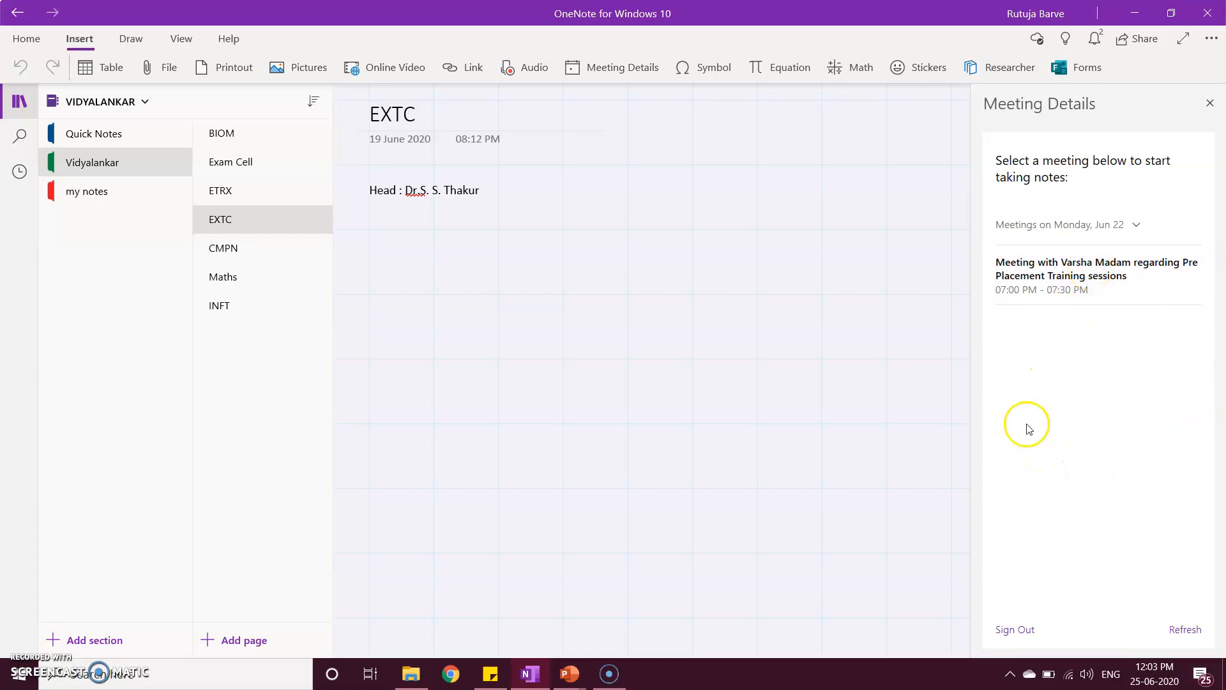
Insert the details of the 07:00 PM Pre Placement Training sessions meeting and place the block below the Head line.
click(1020, 275)
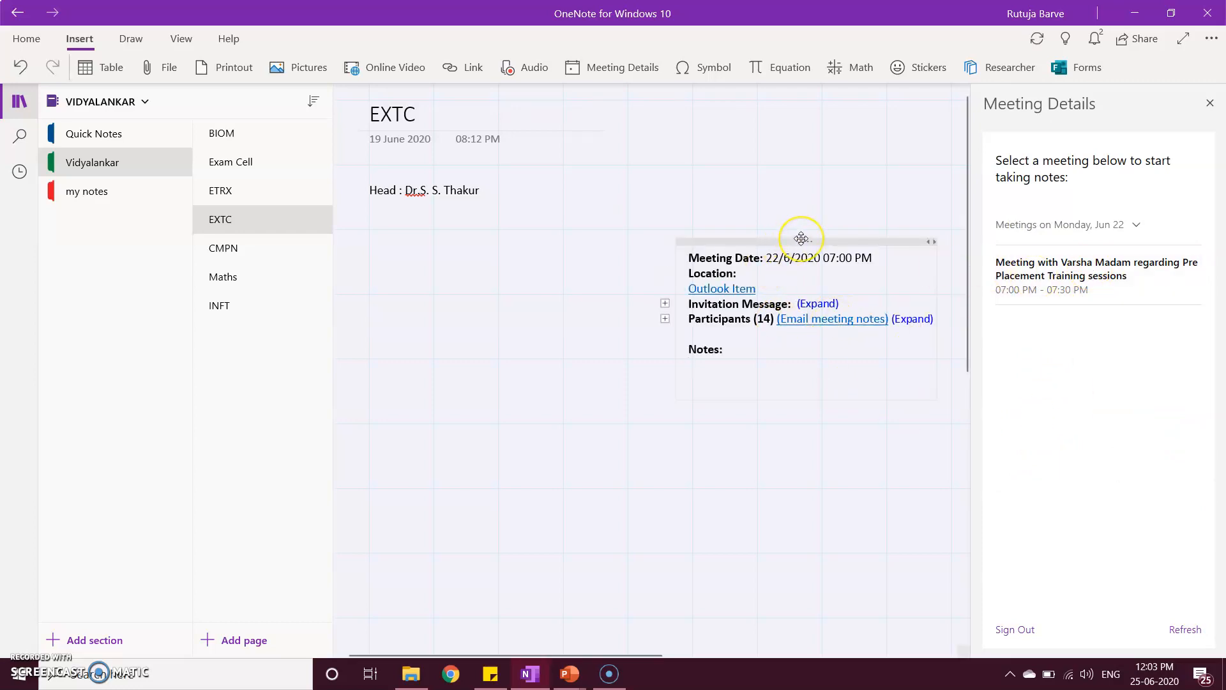
drag(801, 238, 526, 230)
click(561, 509)
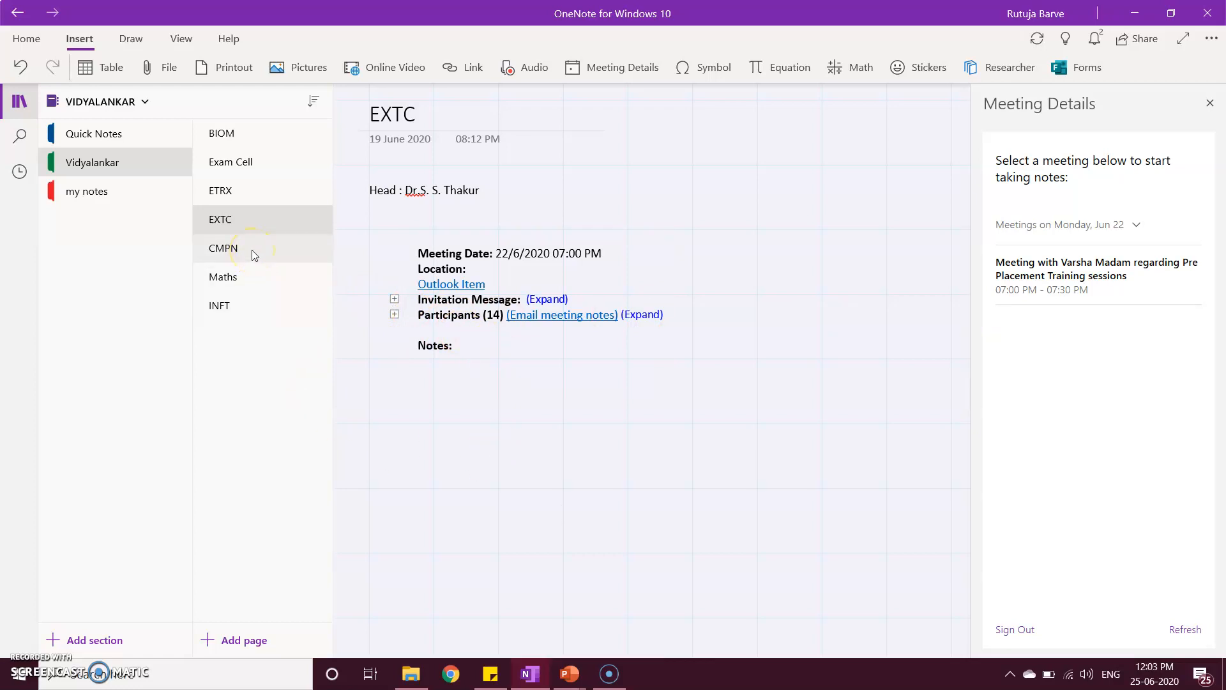
Switch to the PowerPoint slide show, advance to the Drawing slide covering Hand, Pen and Ink to text, and return to OneNote.
key(alt+Tab)
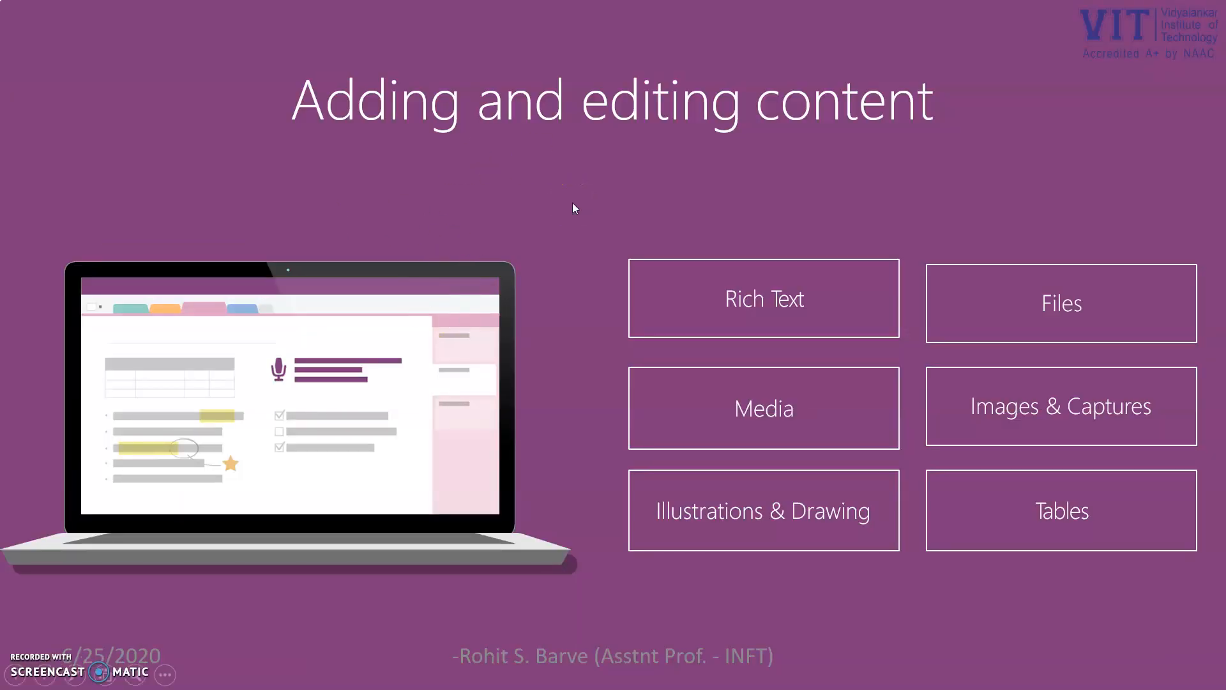
key(Right)
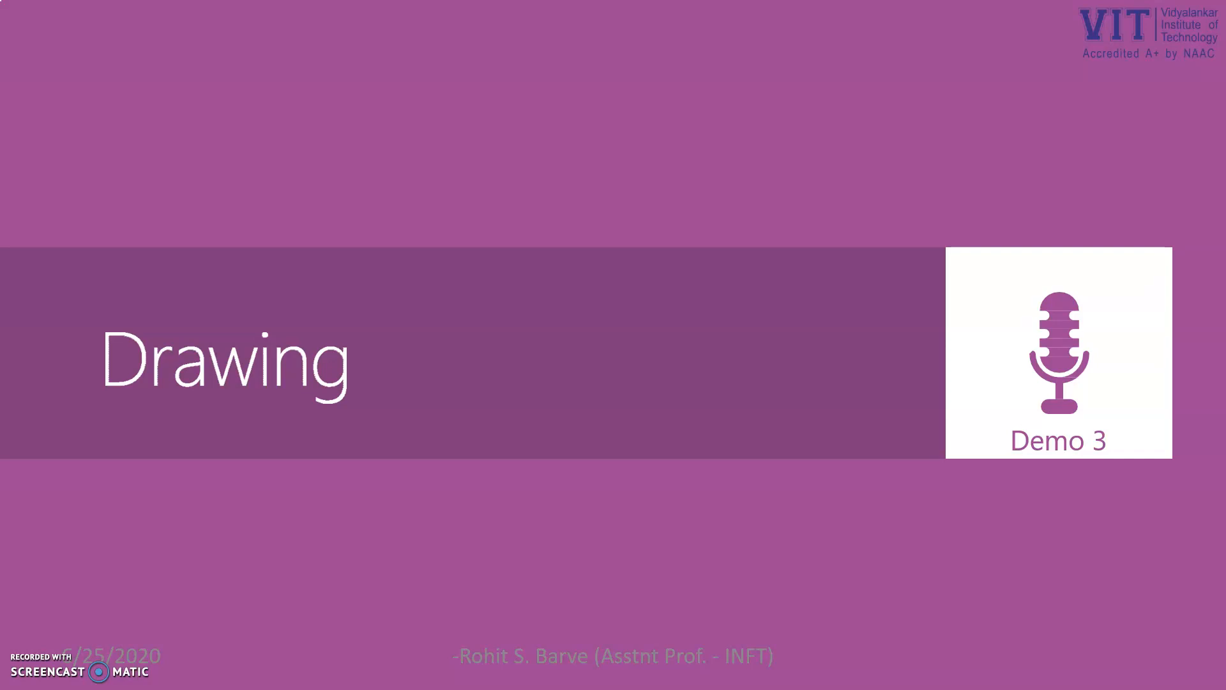
key(Right)
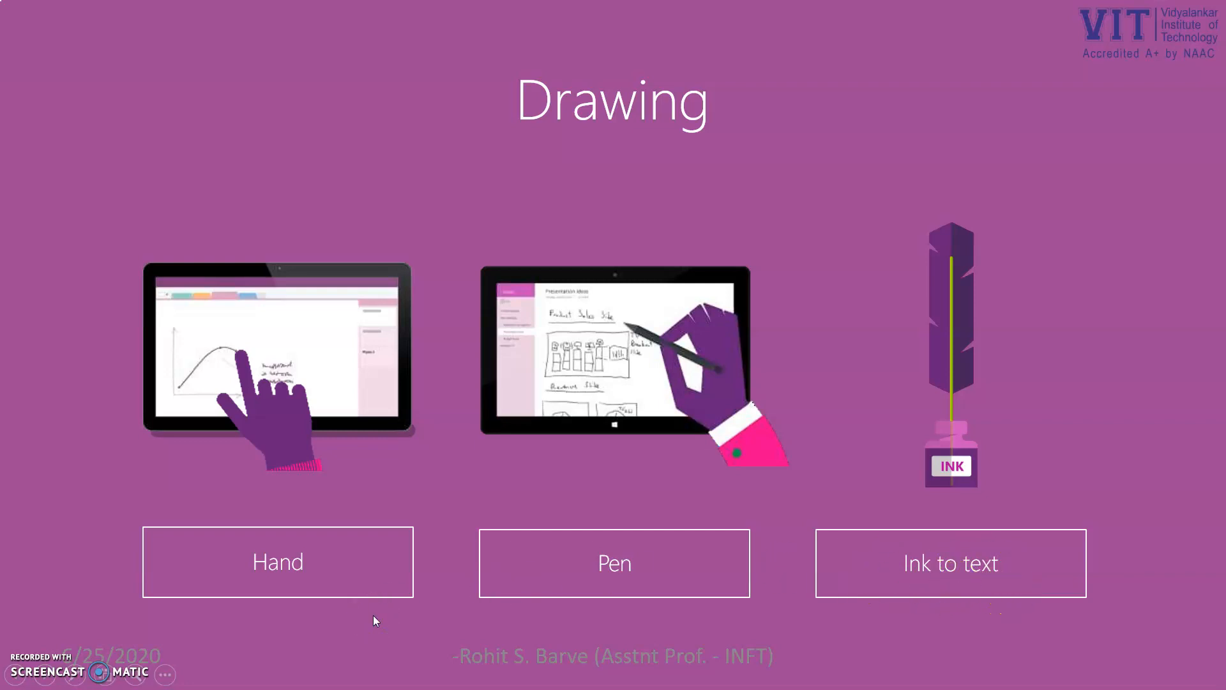
key(alt+Tab)
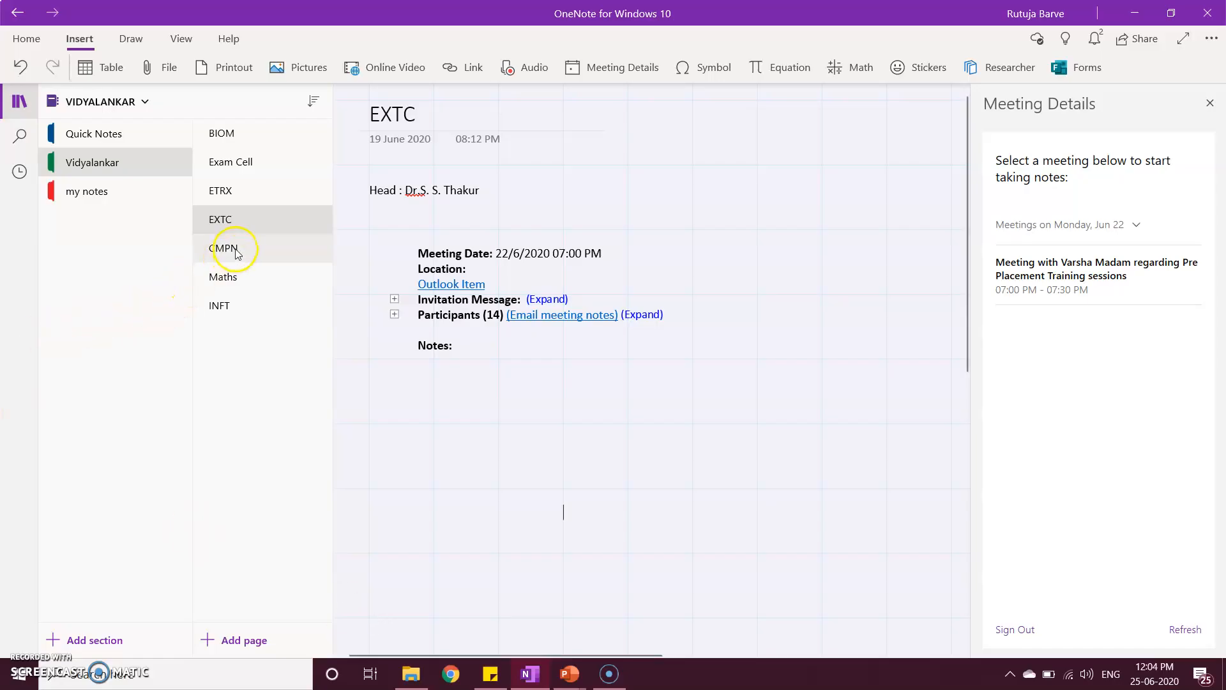
Handwrite a capital letter A on the CMPN page with the rainbow pen.
click(237, 254)
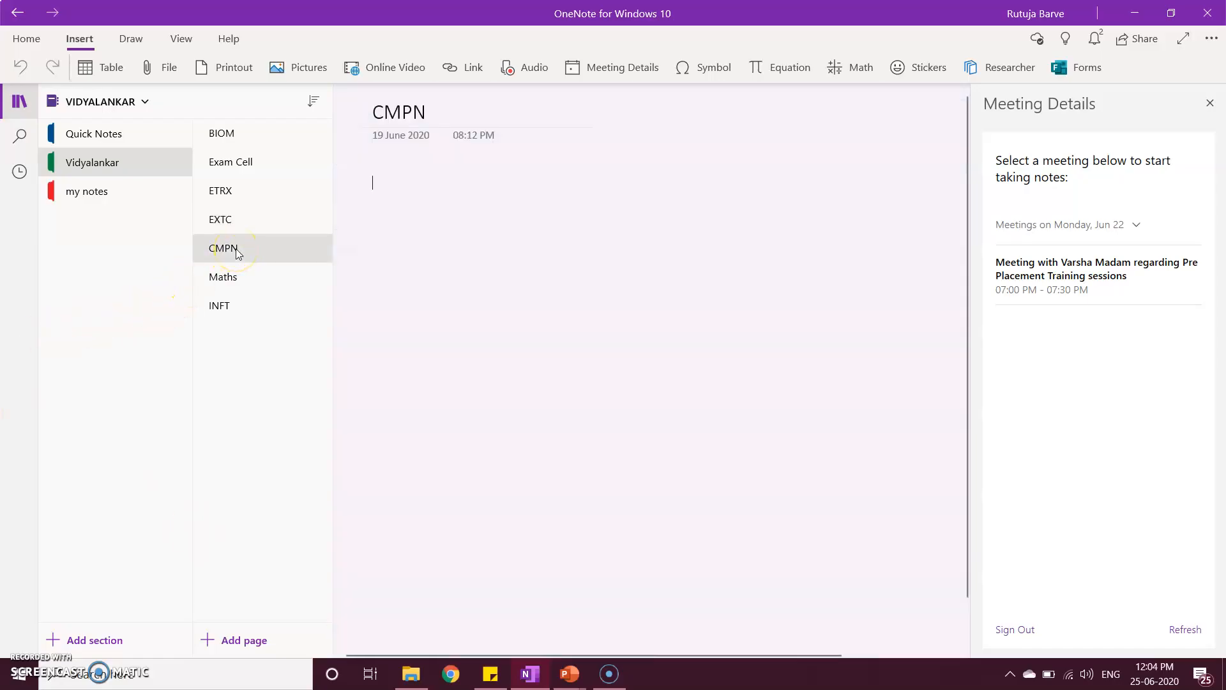
click(130, 40)
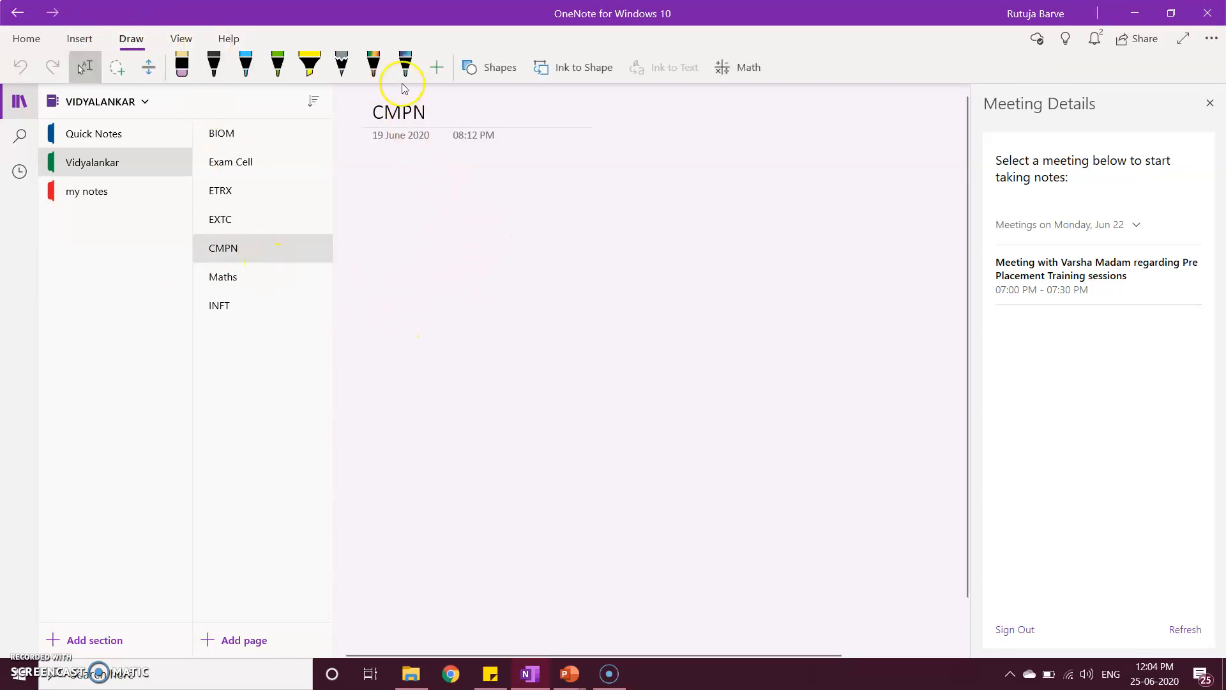
click(373, 64)
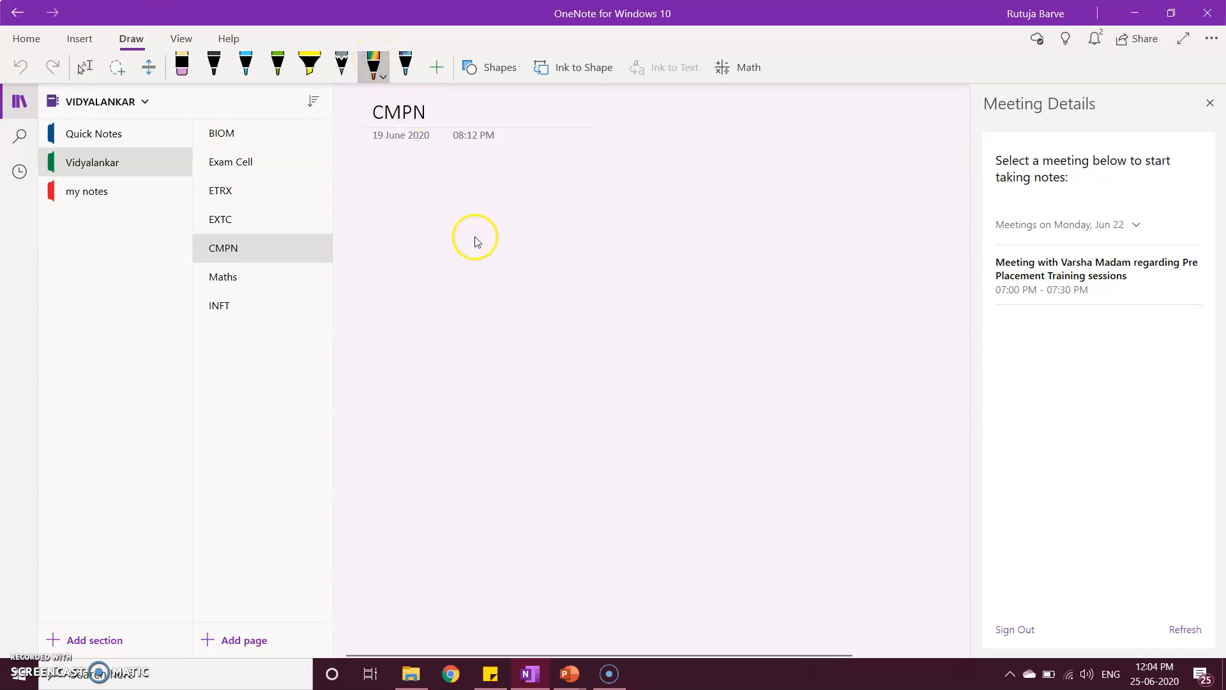
drag(478, 216, 465, 303)
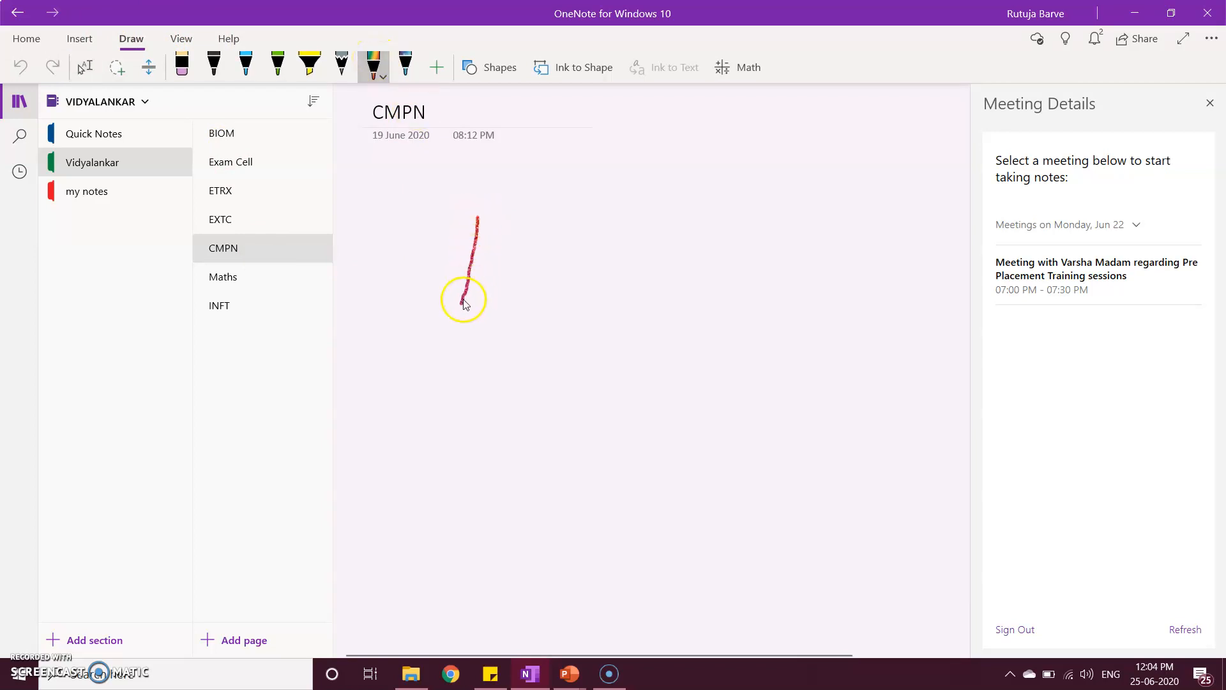
drag(478, 219, 524, 299)
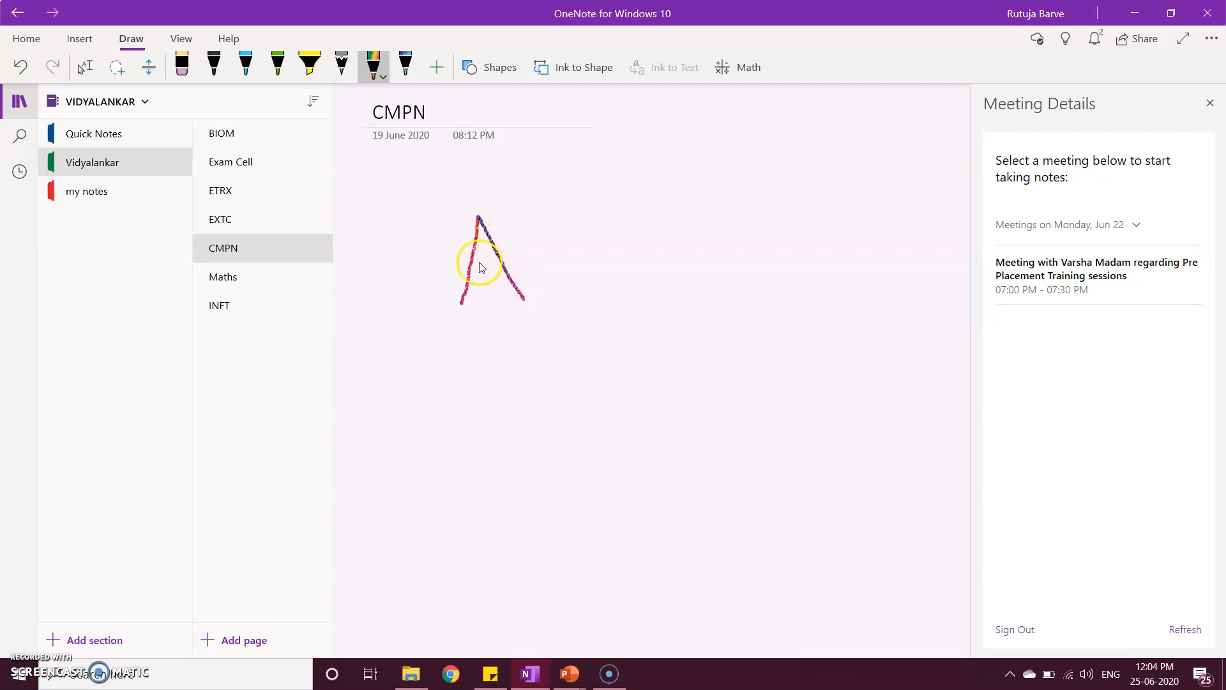
drag(467, 259, 502, 258)
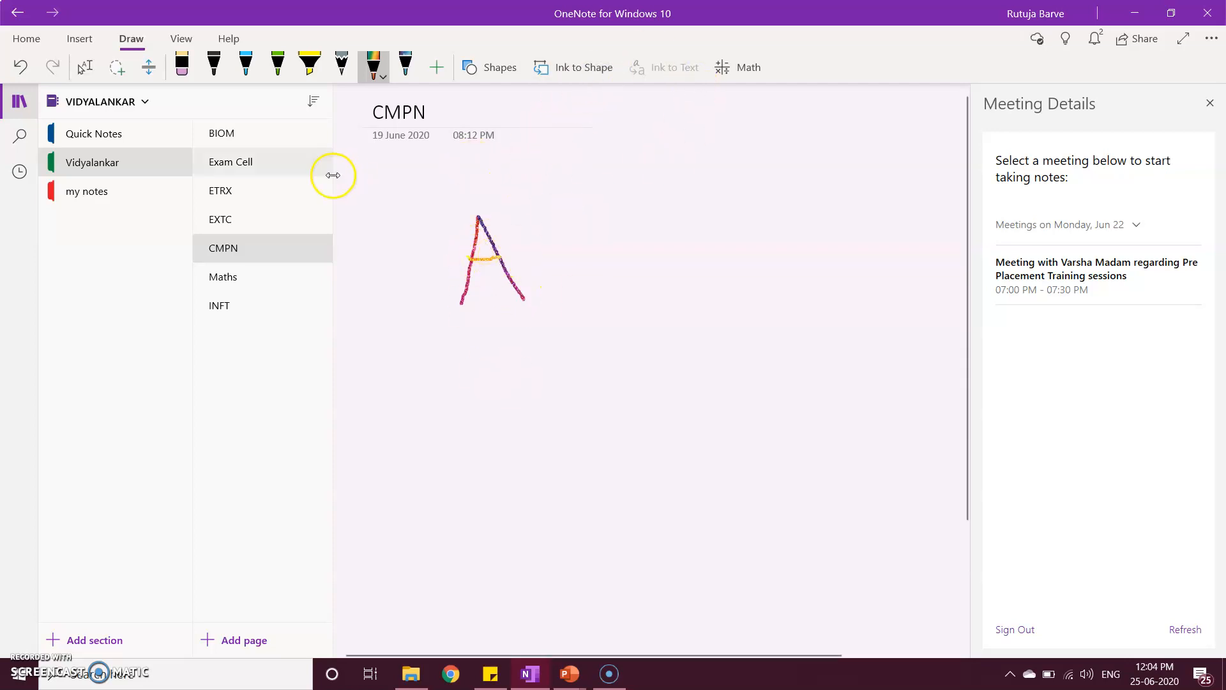
Try to convert the handwritten A with Ink to Text, and clear the converted text.
click(83, 67)
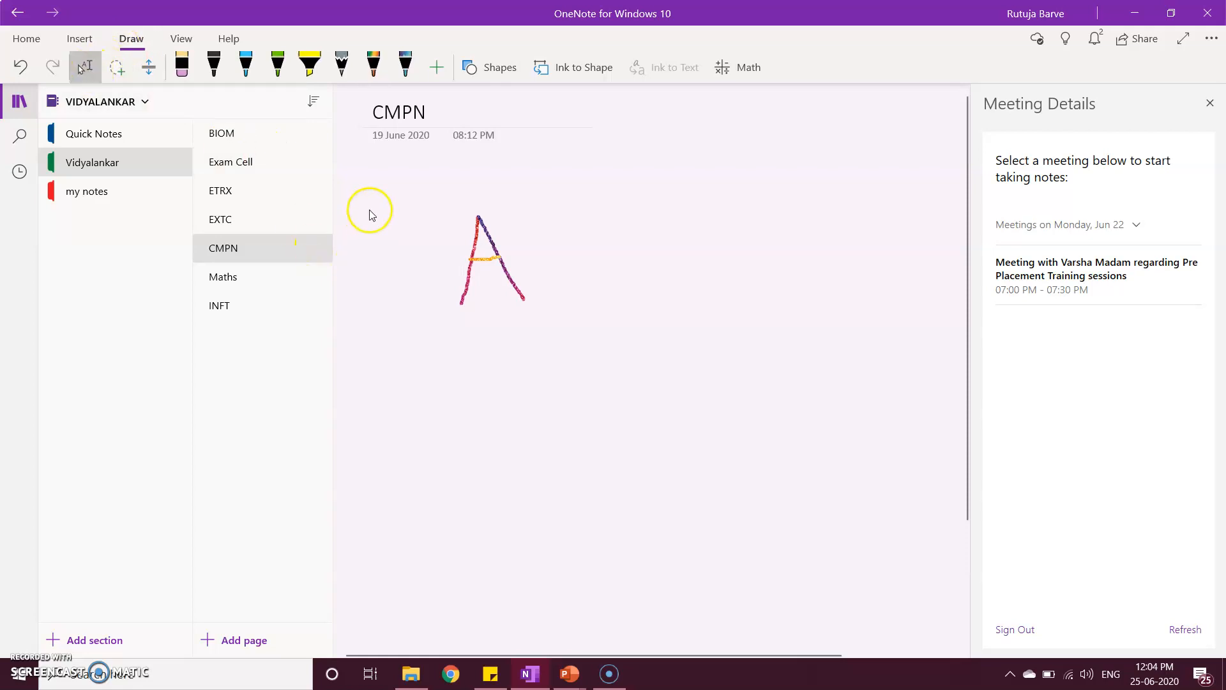
mouse_move(366, 167)
mouse_down()
mouse_move(443, 266)
mouse_move(656, 373)
mouse_up()
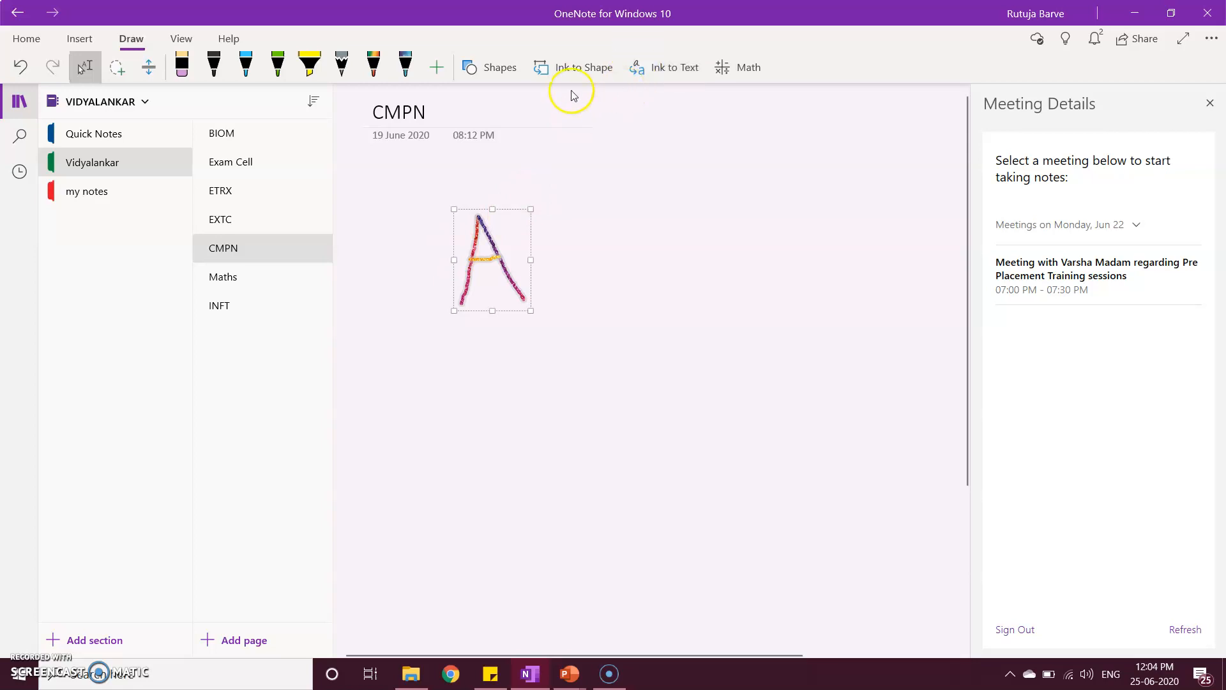
click(671, 71)
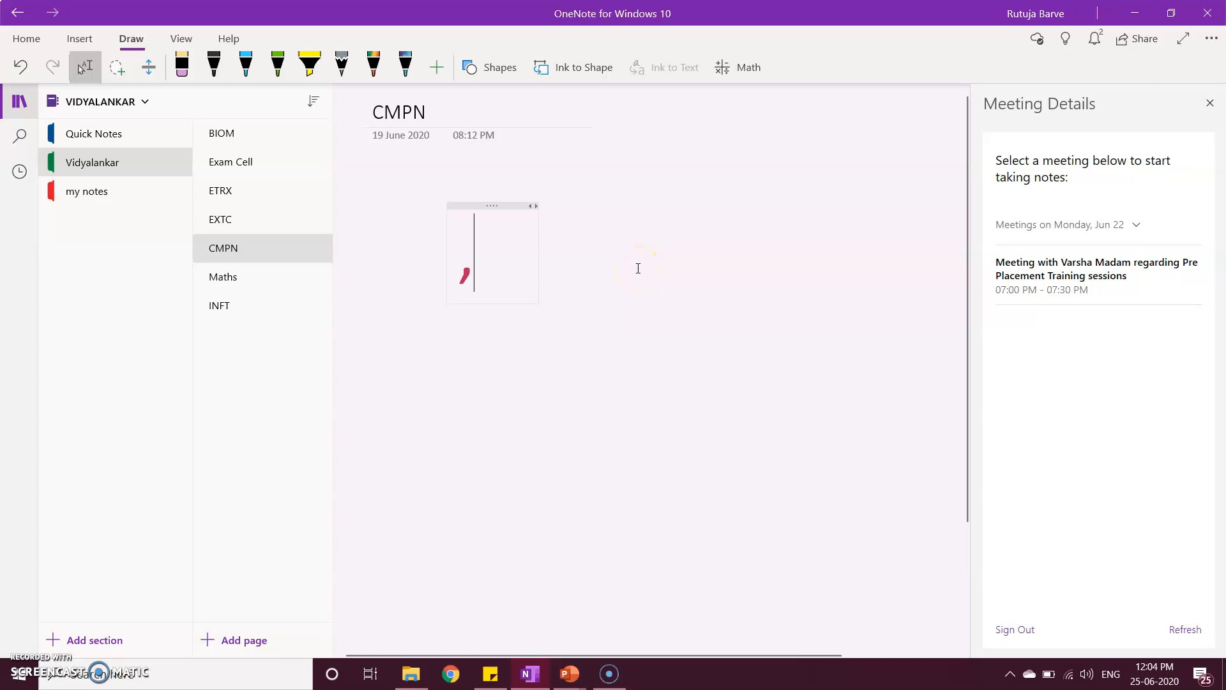
click(638, 268)
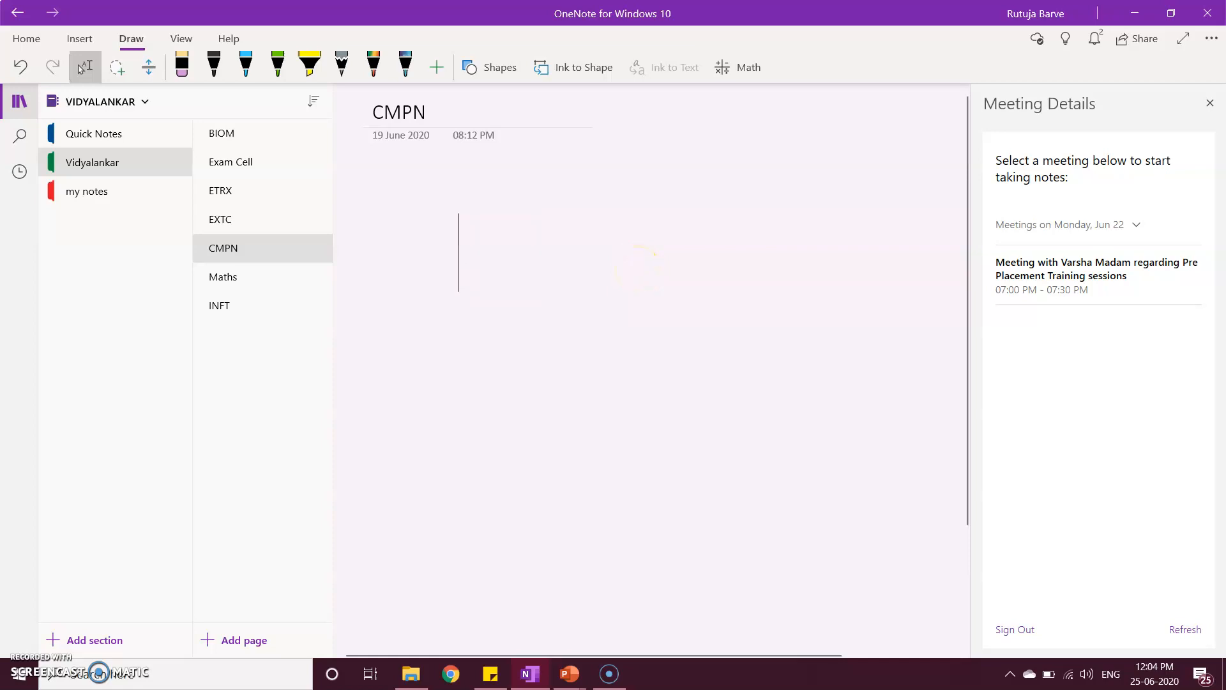
Handwrite a lowercase a with the rainbow pen and try to convert it with Ink to Text.
click(373, 64)
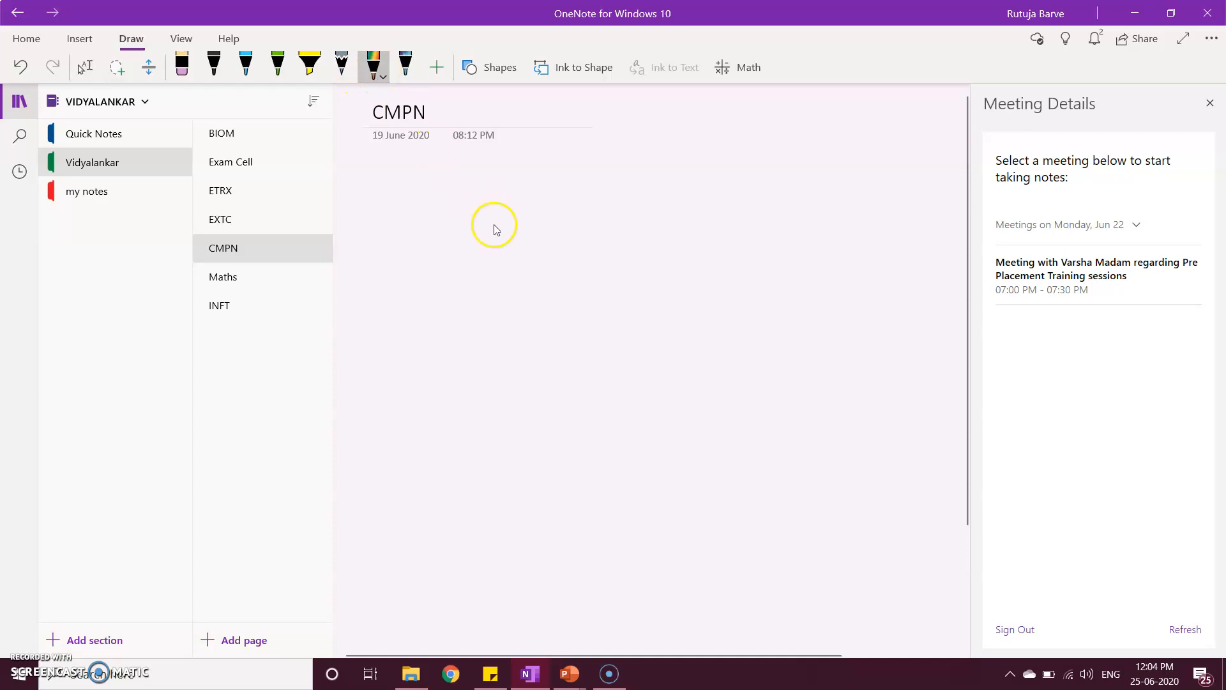
mouse_move(519, 222)
mouse_down()
mouse_move(487, 244)
mouse_move(512, 245)
mouse_move(516, 227)
mouse_move(514, 245)
mouse_move(541, 258)
mouse_up()
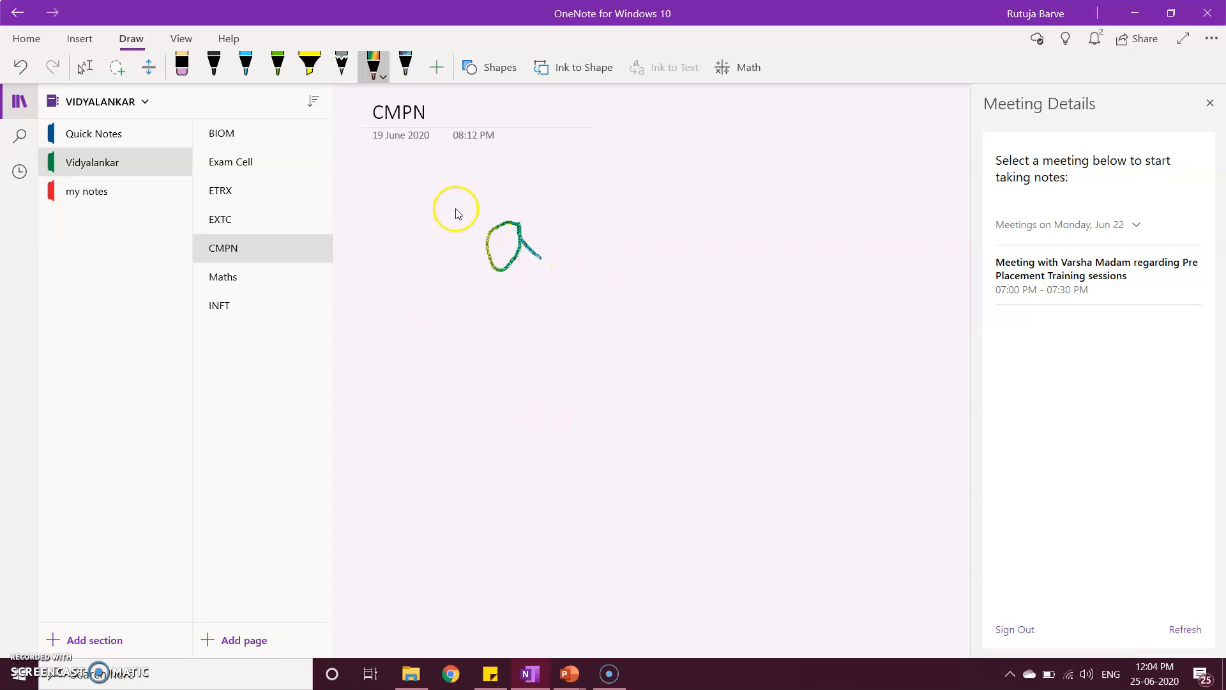
click(77, 68)
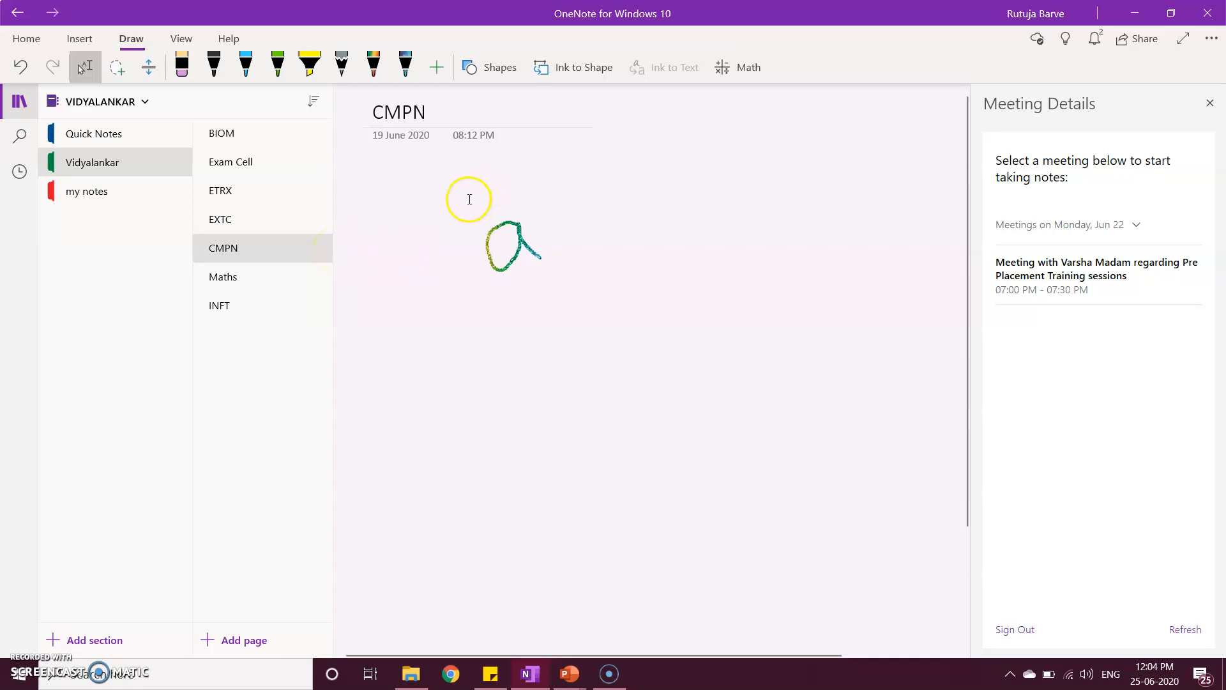
drag(444, 197, 575, 312)
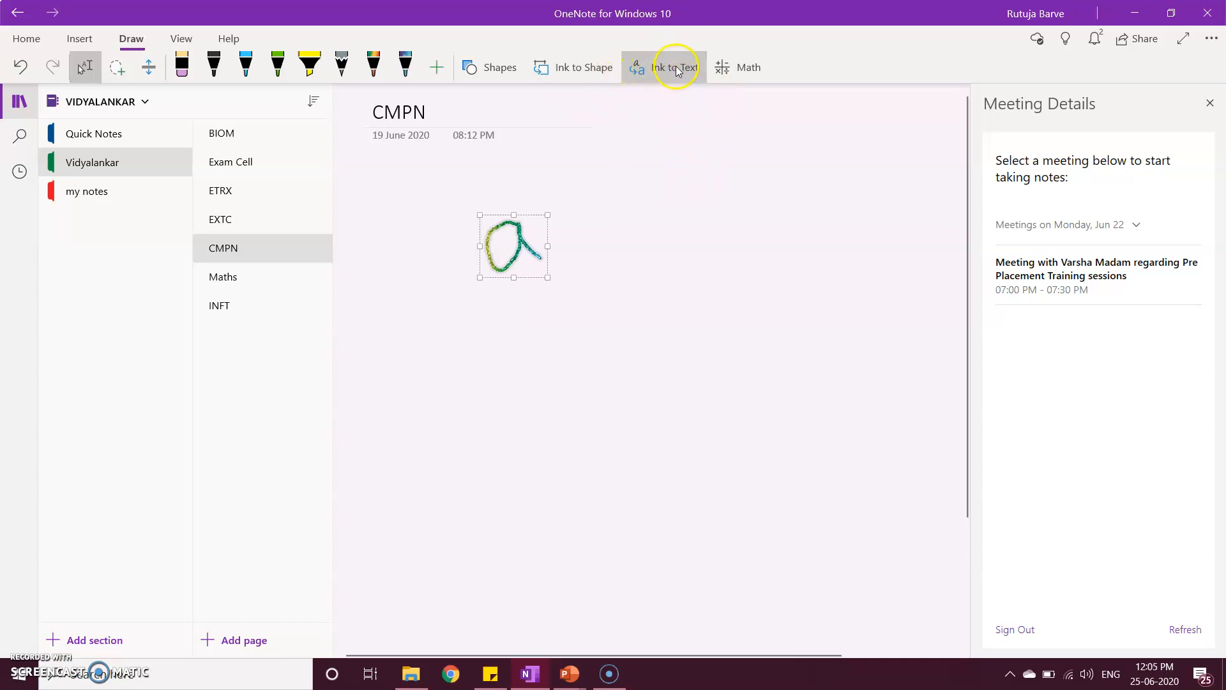
click(650, 67)
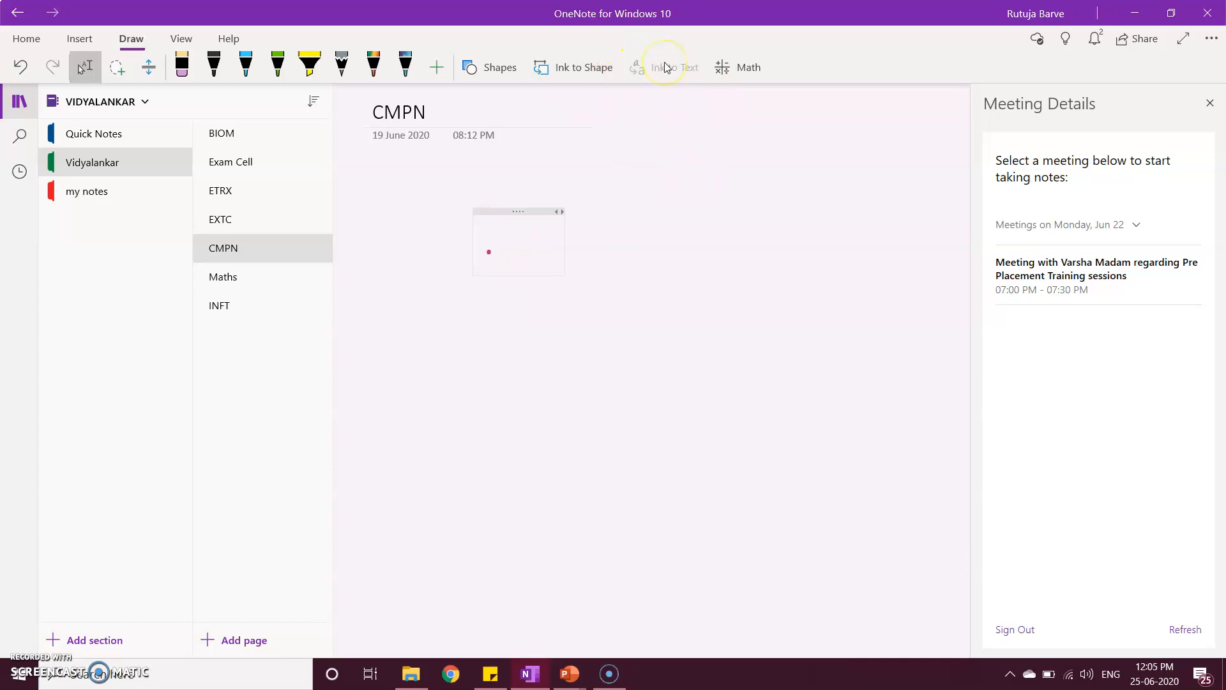
click(82, 67)
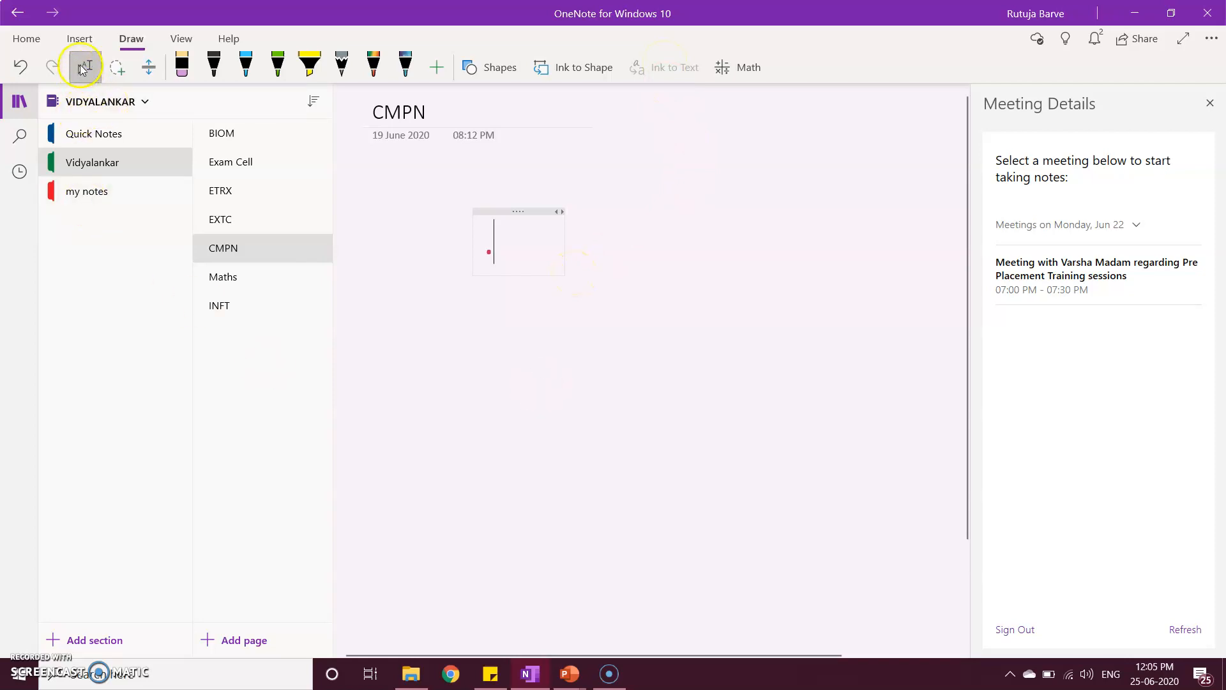
Handwrite a lowercase b with the rainbow pen, try converting it with Ink to Text, and clear the leftover converted text.
click(374, 64)
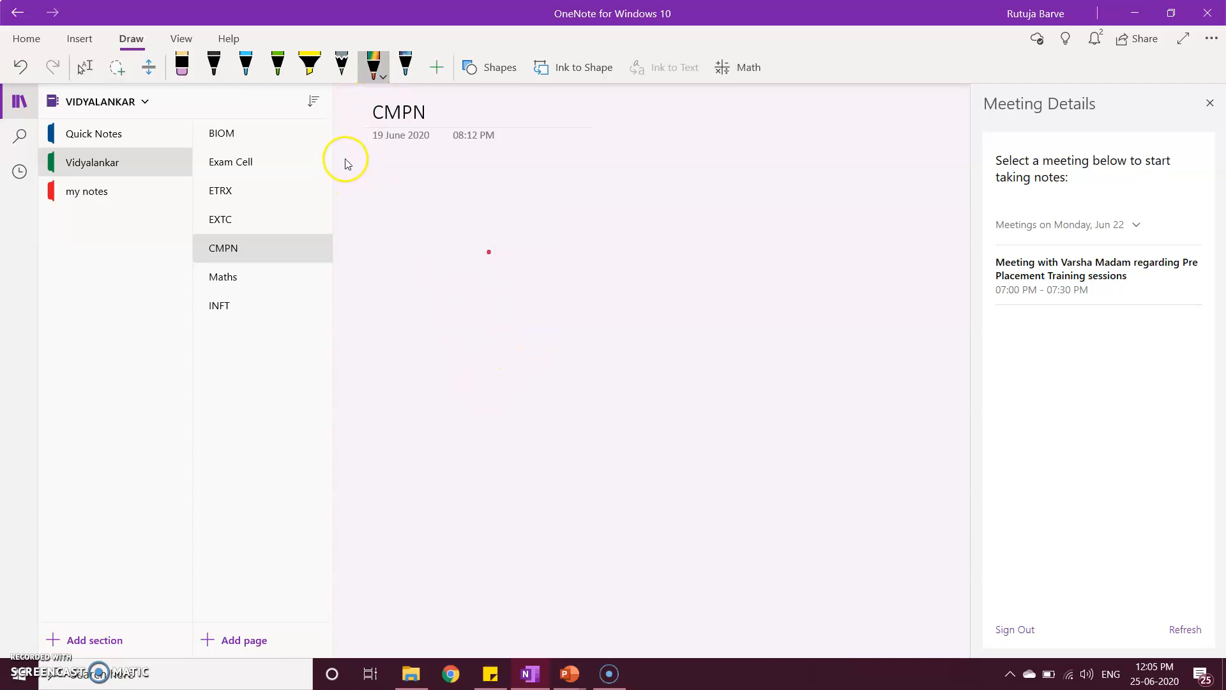
mouse_move(480, 287)
mouse_down()
mouse_move(491, 363)
mouse_move(495, 320)
mouse_move(520, 323)
mouse_move(493, 363)
mouse_up()
click(85, 67)
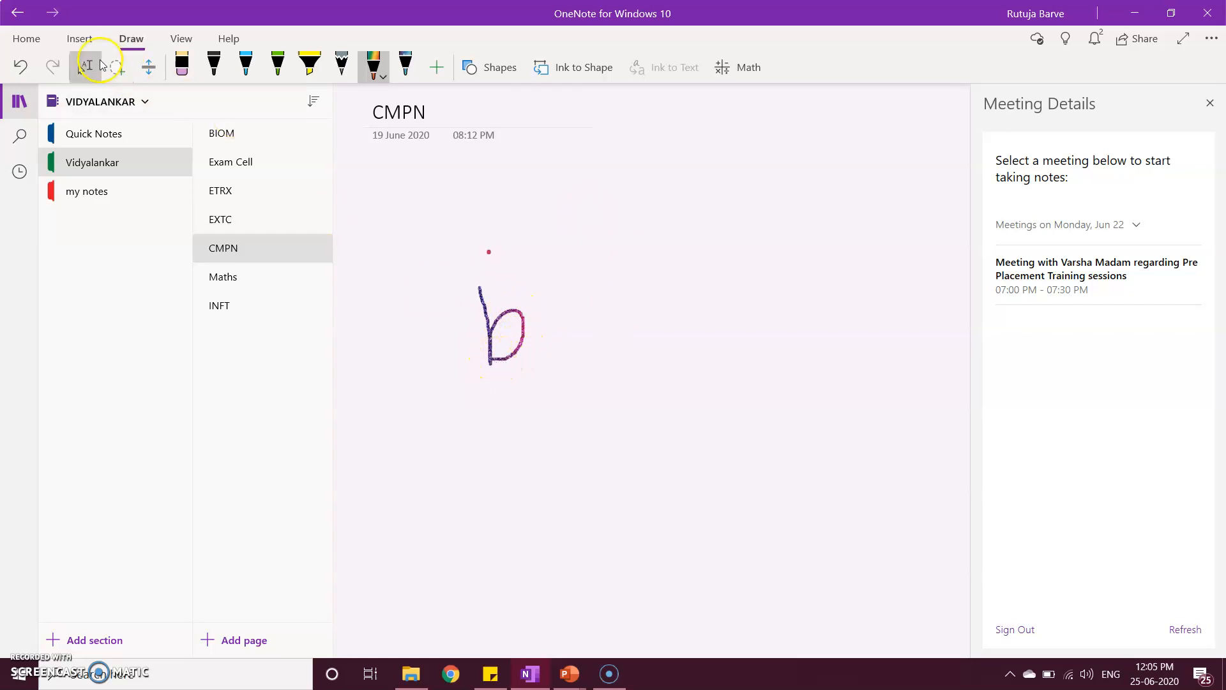
drag(397, 256, 570, 399)
click(638, 335)
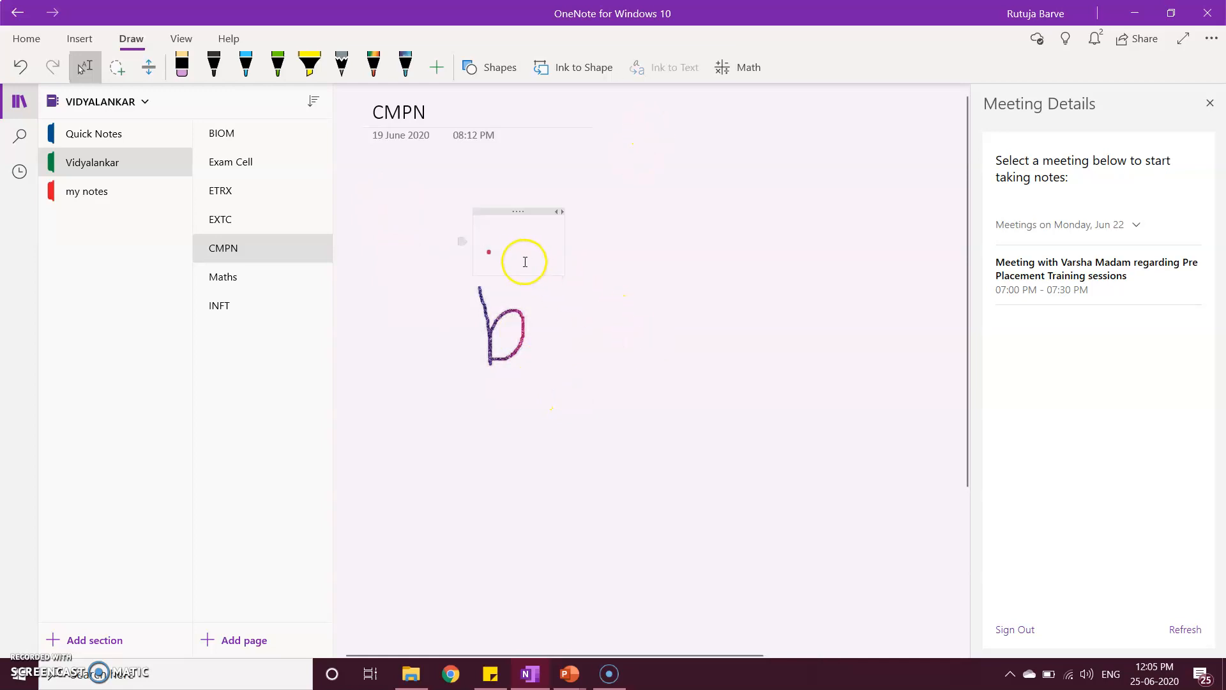
drag(436, 271, 600, 422)
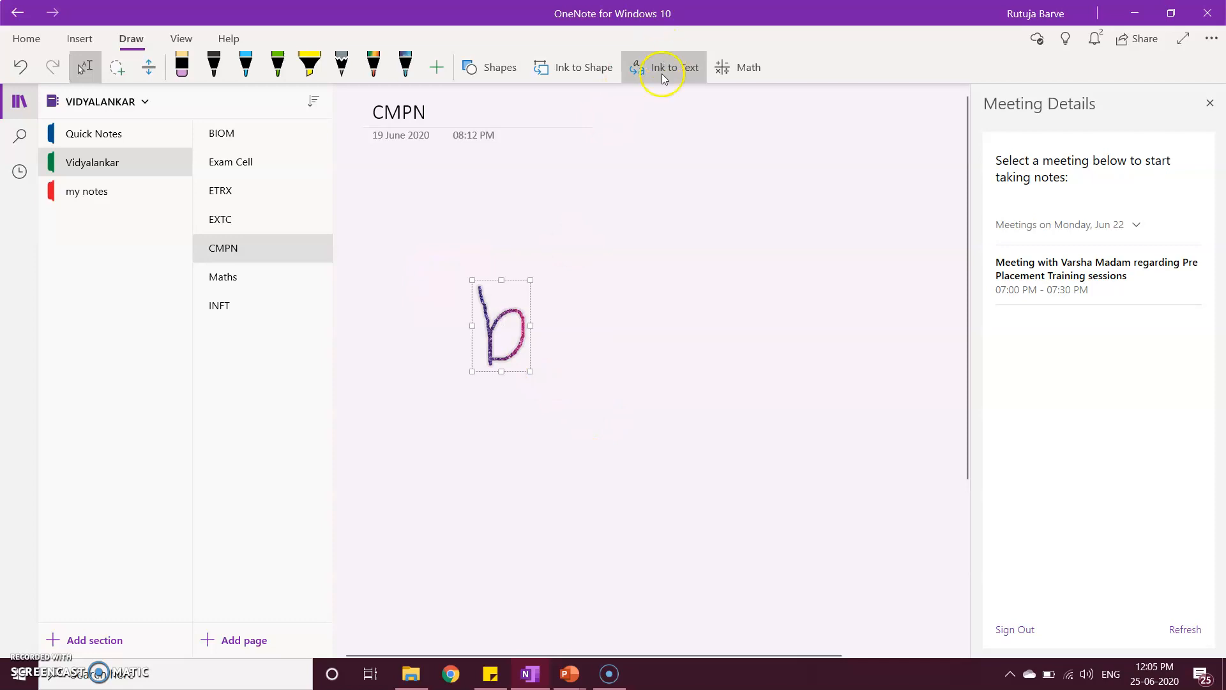
click(669, 73)
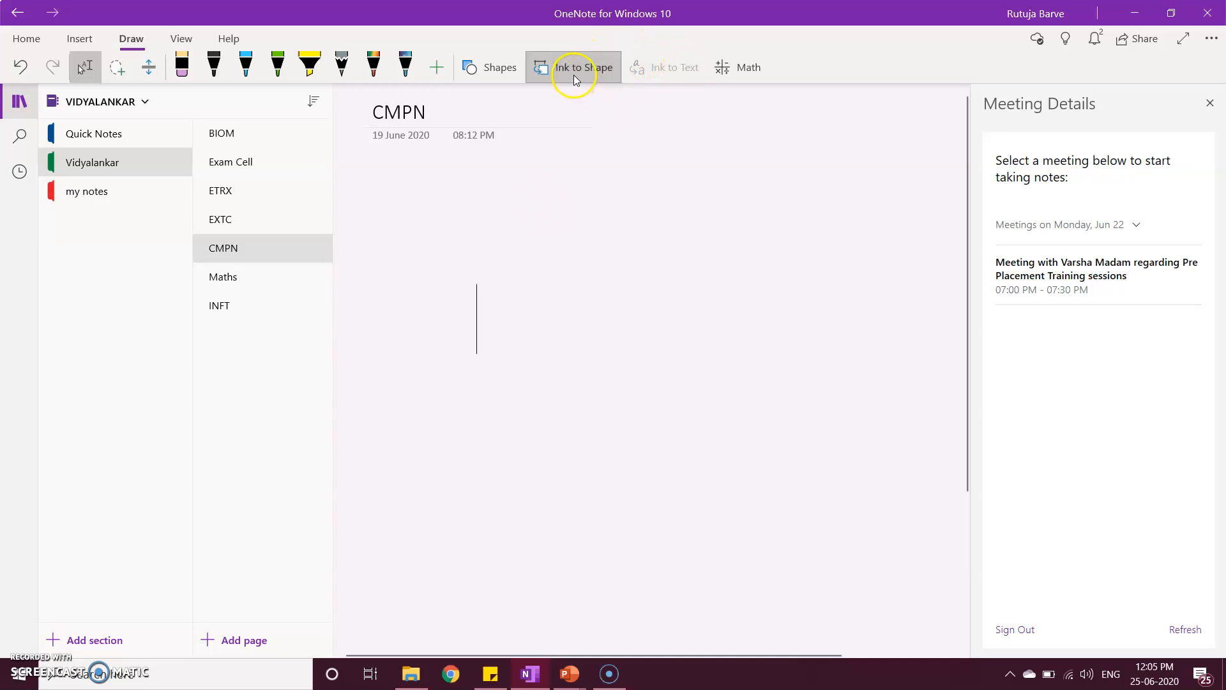
Close the meeting details pane and handwrite another lowercase b on the CMPN page with the rainbow pen.
click(1211, 103)
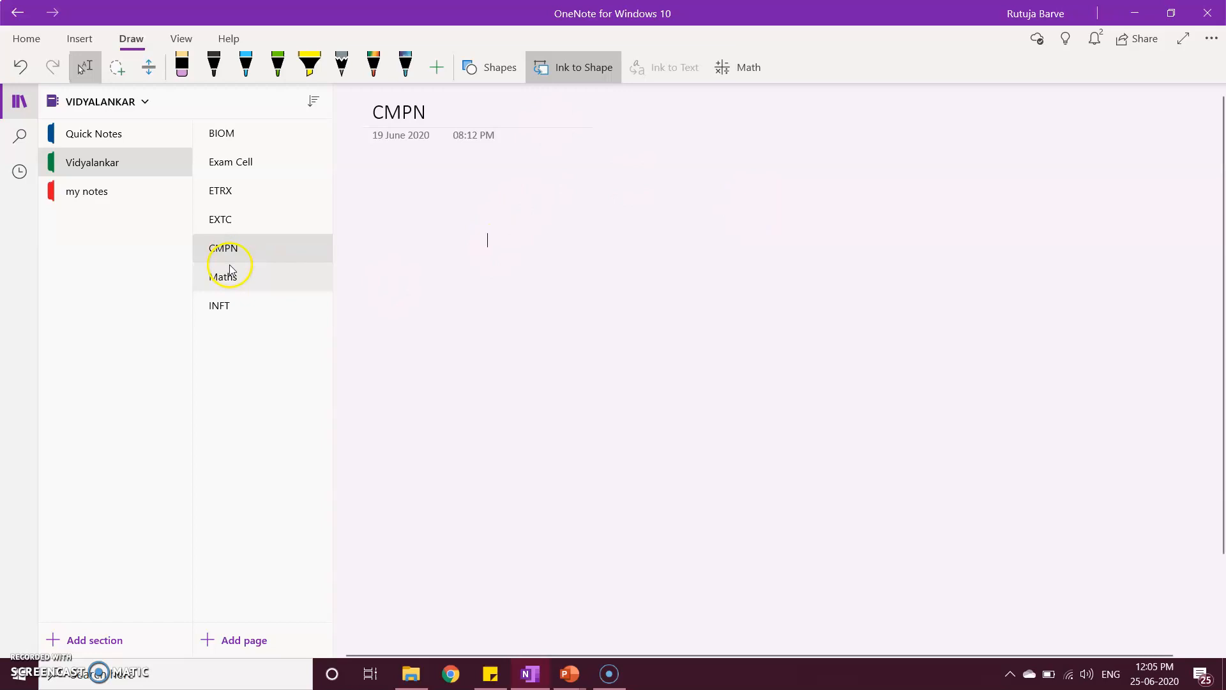
click(381, 64)
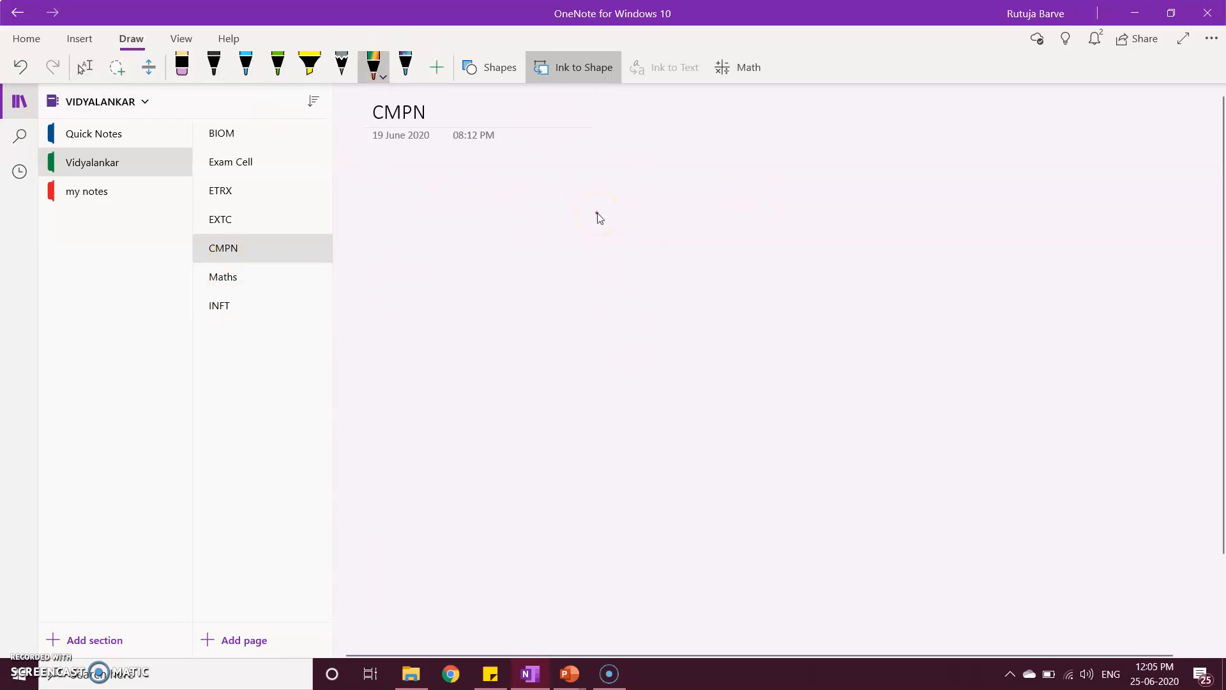
mouse_move(598, 214)
mouse_down()
mouse_move(606, 299)
mouse_move(624, 266)
mouse_move(641, 298)
mouse_move(612, 305)
mouse_up()
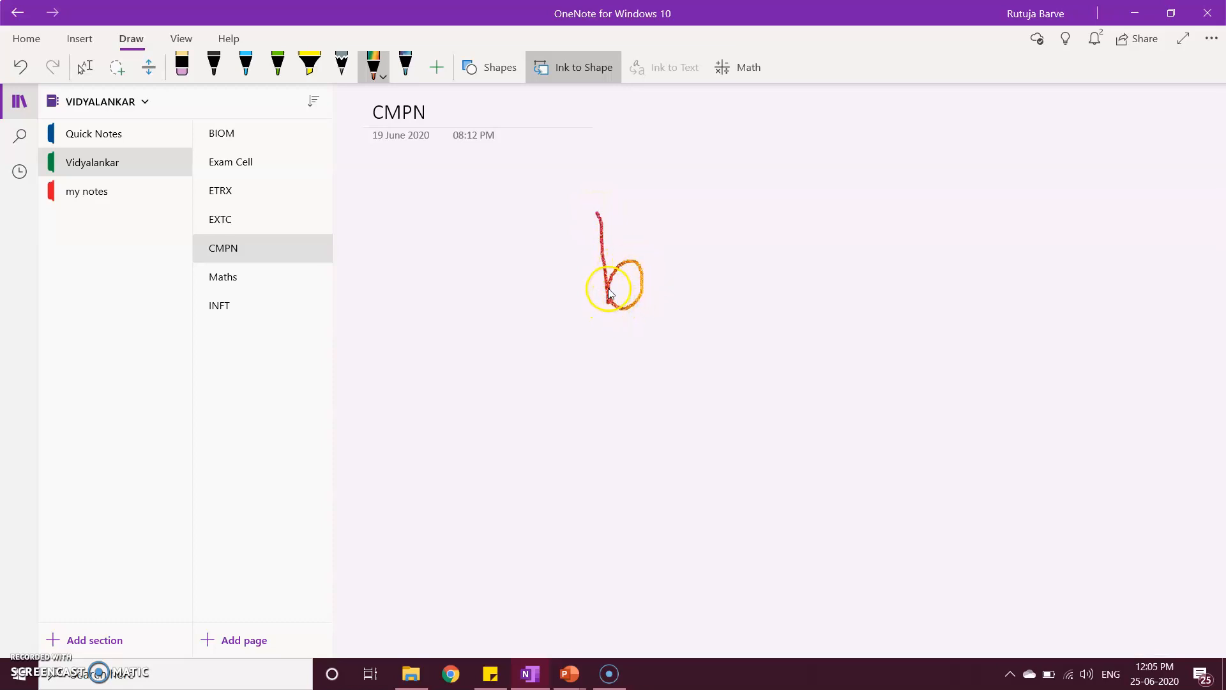
Select the handwritten b on the CMPN page and try to convert it with Ink to Text.
click(85, 66)
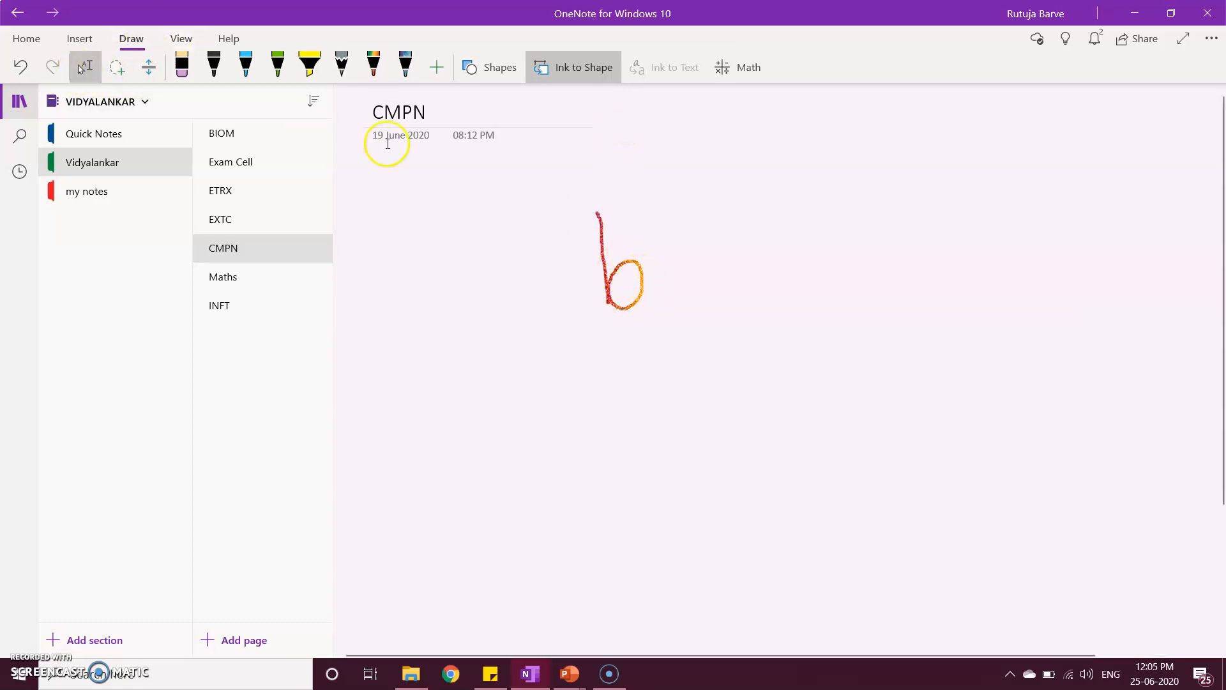
drag(477, 189, 760, 347)
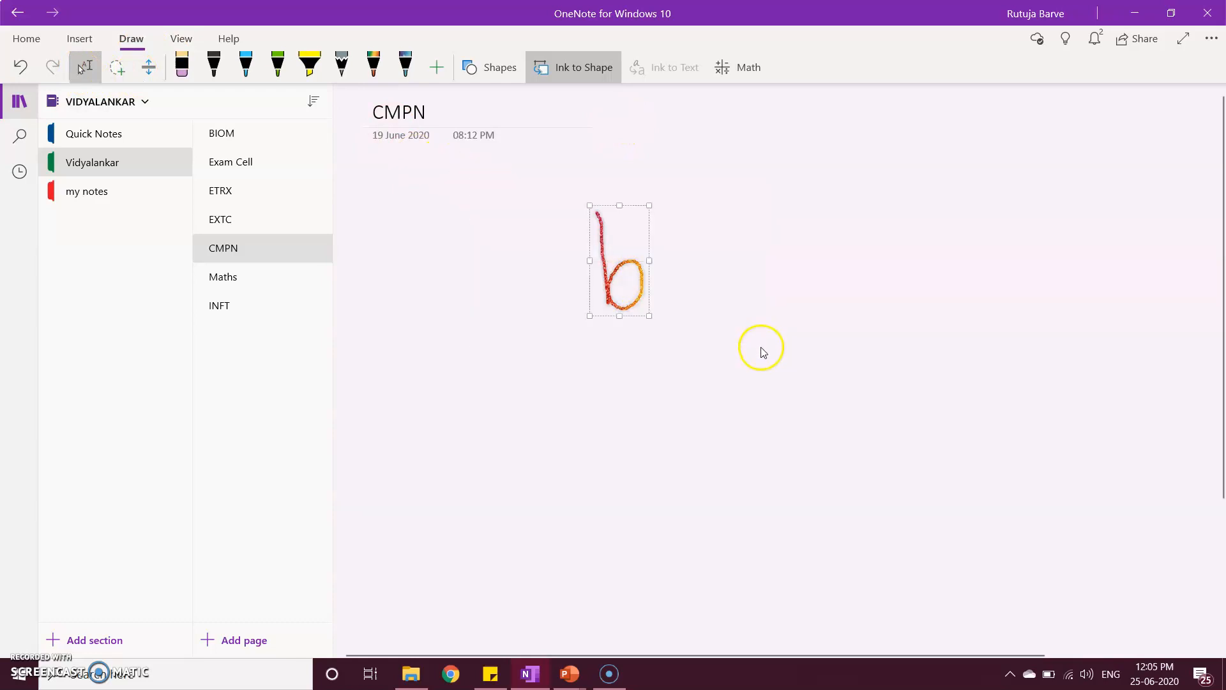
click(673, 70)
click(637, 263)
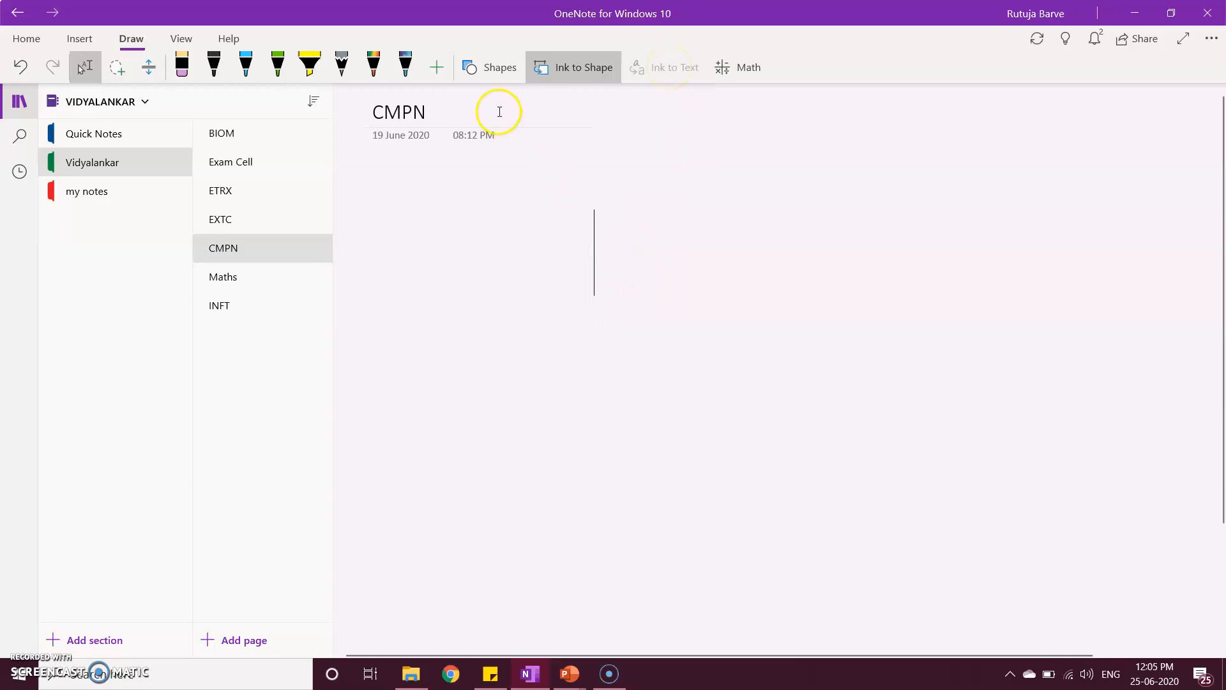
click(24, 40)
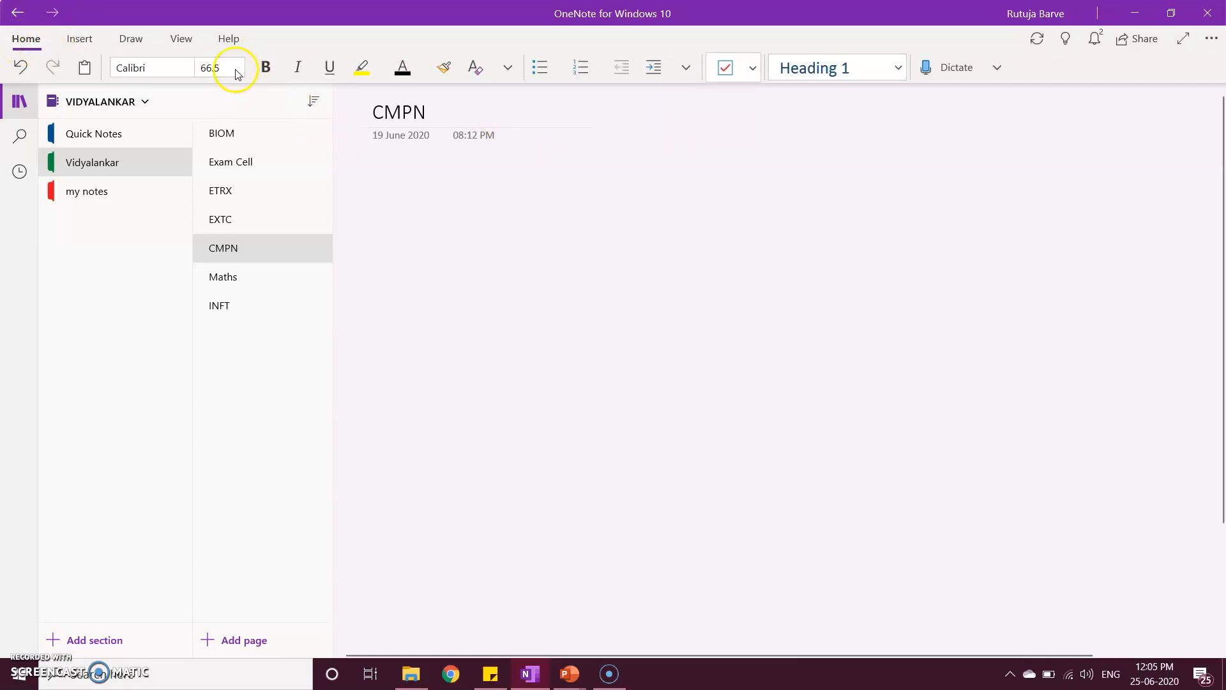
click(754, 69)
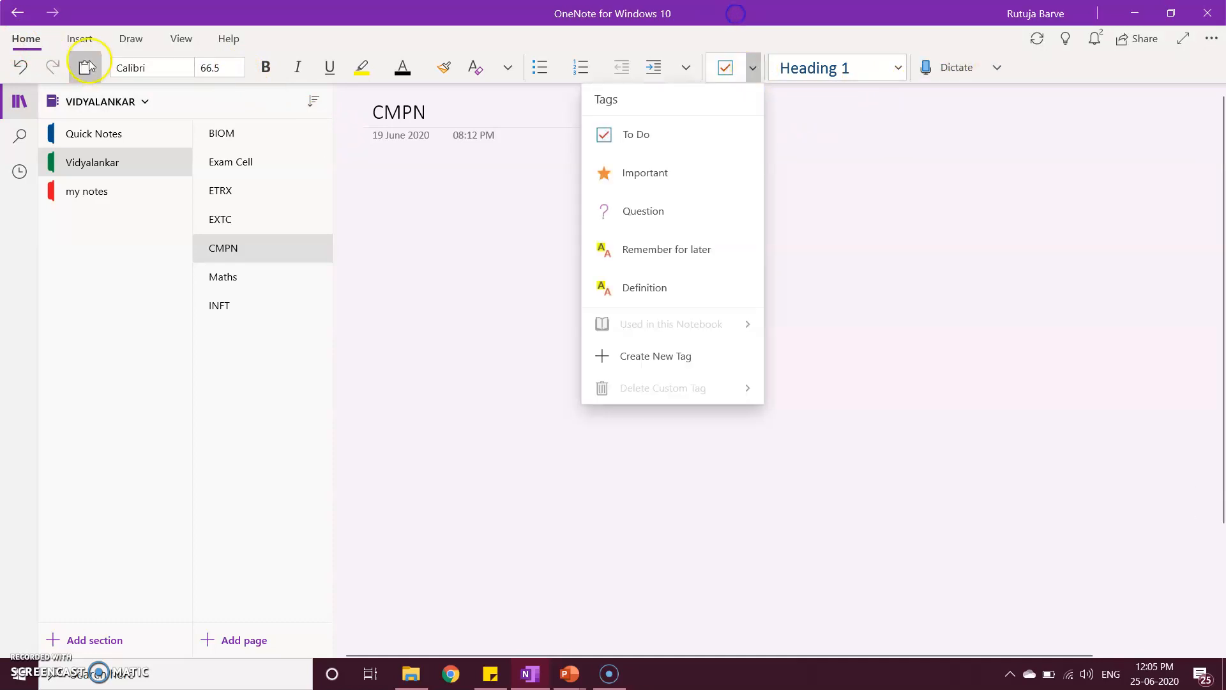
click(127, 39)
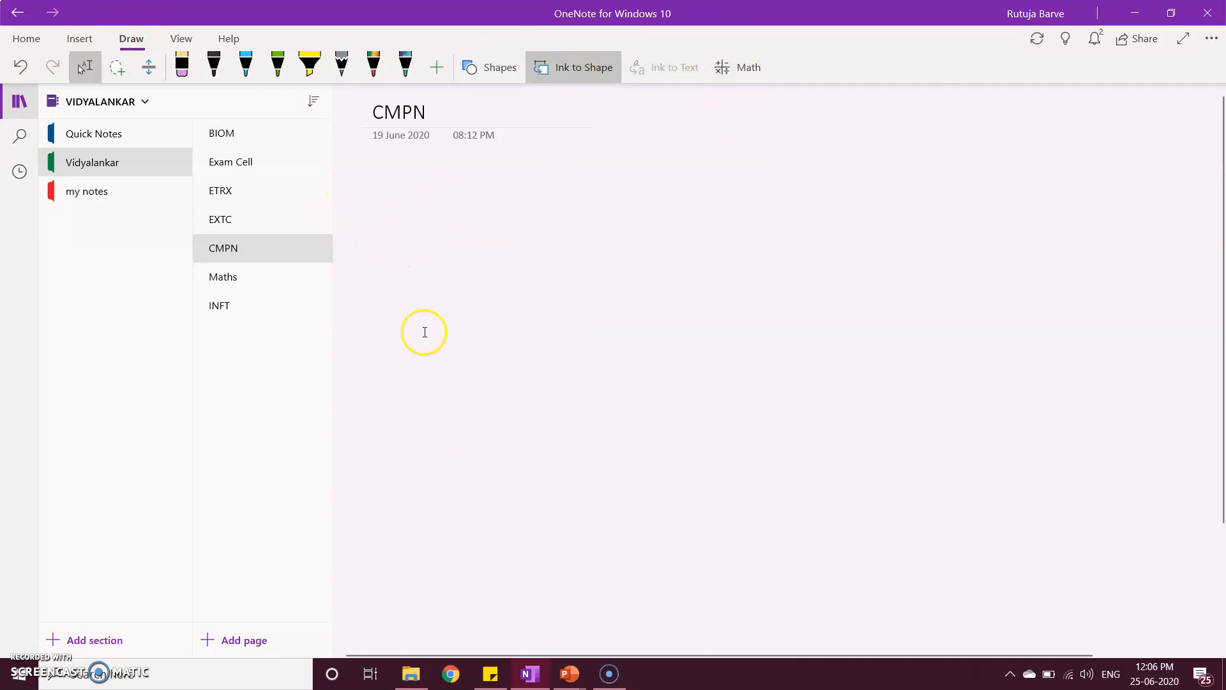
click(482, 67)
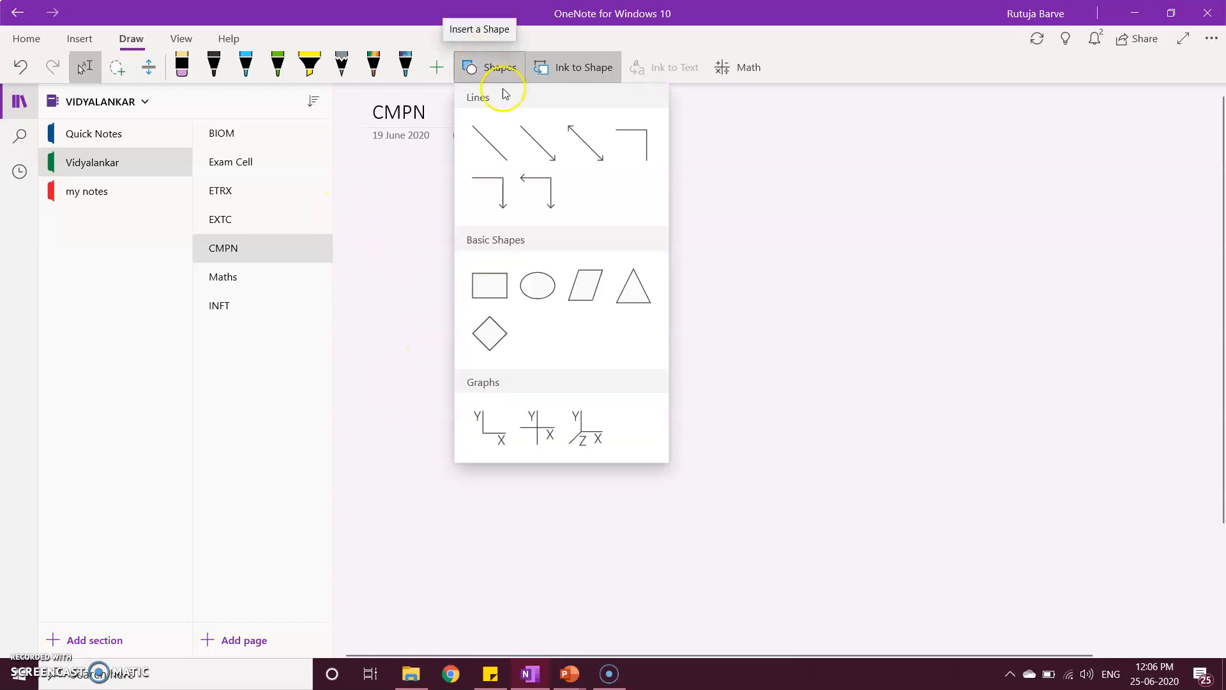
click(377, 329)
Draw an oval, a square and a triangle on the CMPN page with the rainbow pen, using Ink to Shape.
click(374, 66)
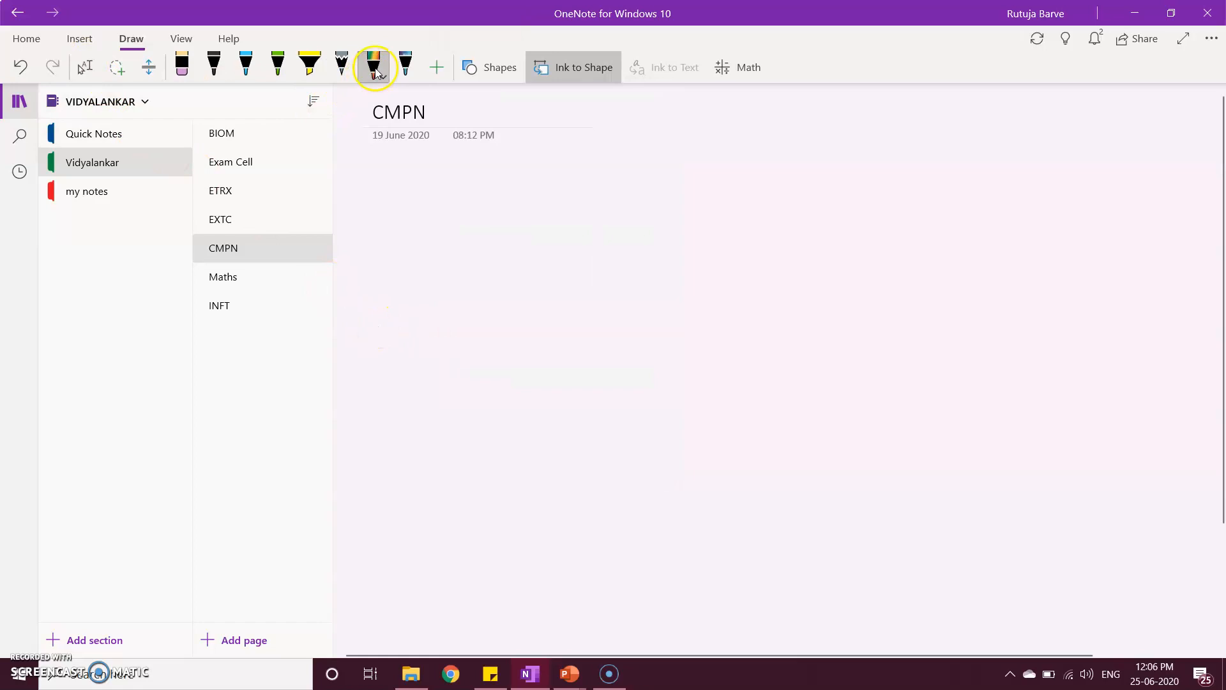
mouse_move(481, 232)
mouse_down()
mouse_move(459, 274)
mouse_move(509, 288)
mouse_move(511, 215)
mouse_move(483, 233)
mouse_up()
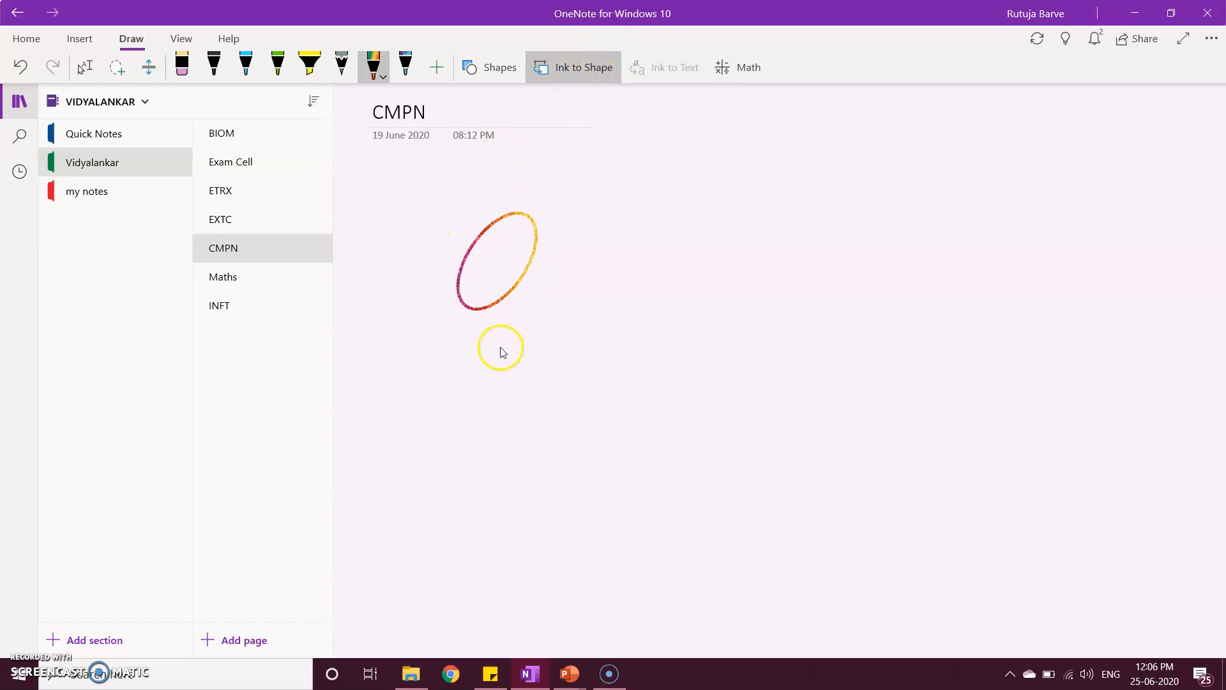
mouse_move(607, 183)
mouse_down()
mouse_move(607, 266)
mouse_move(679, 265)
mouse_move(673, 181)
mouse_move(606, 187)
mouse_up()
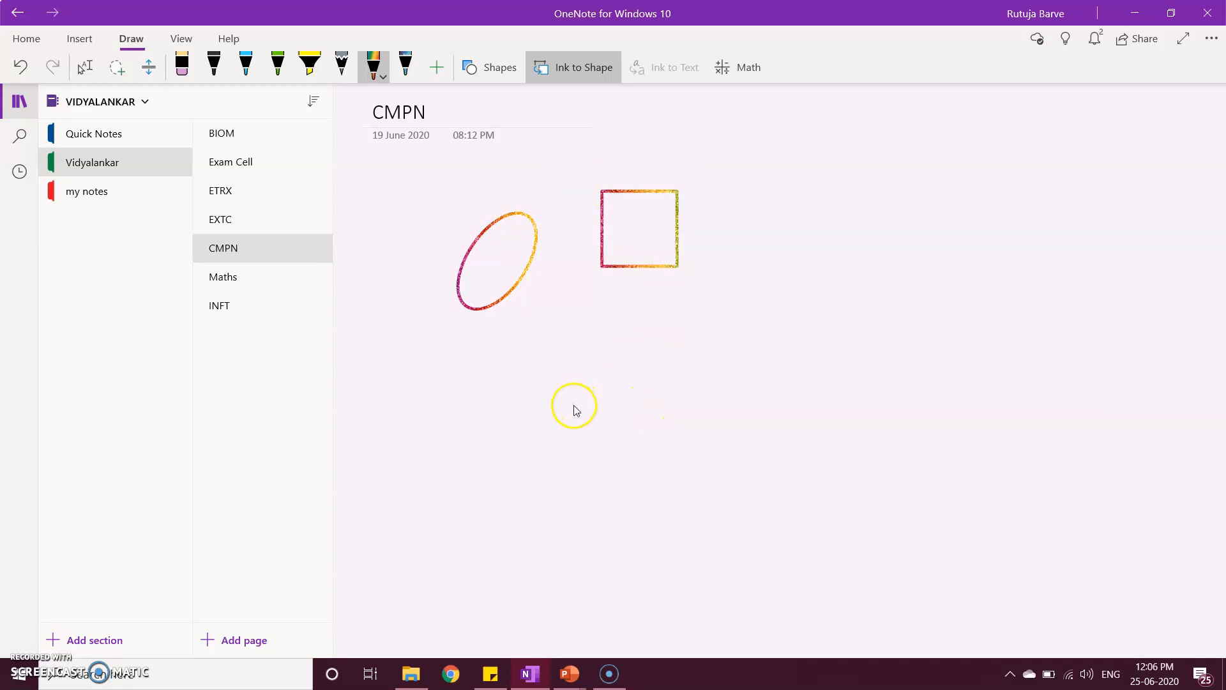
mouse_move(611, 320)
mouse_down()
mouse_move(581, 392)
mouse_move(643, 397)
mouse_move(640, 338)
mouse_move(613, 309)
mouse_move(616, 324)
mouse_up()
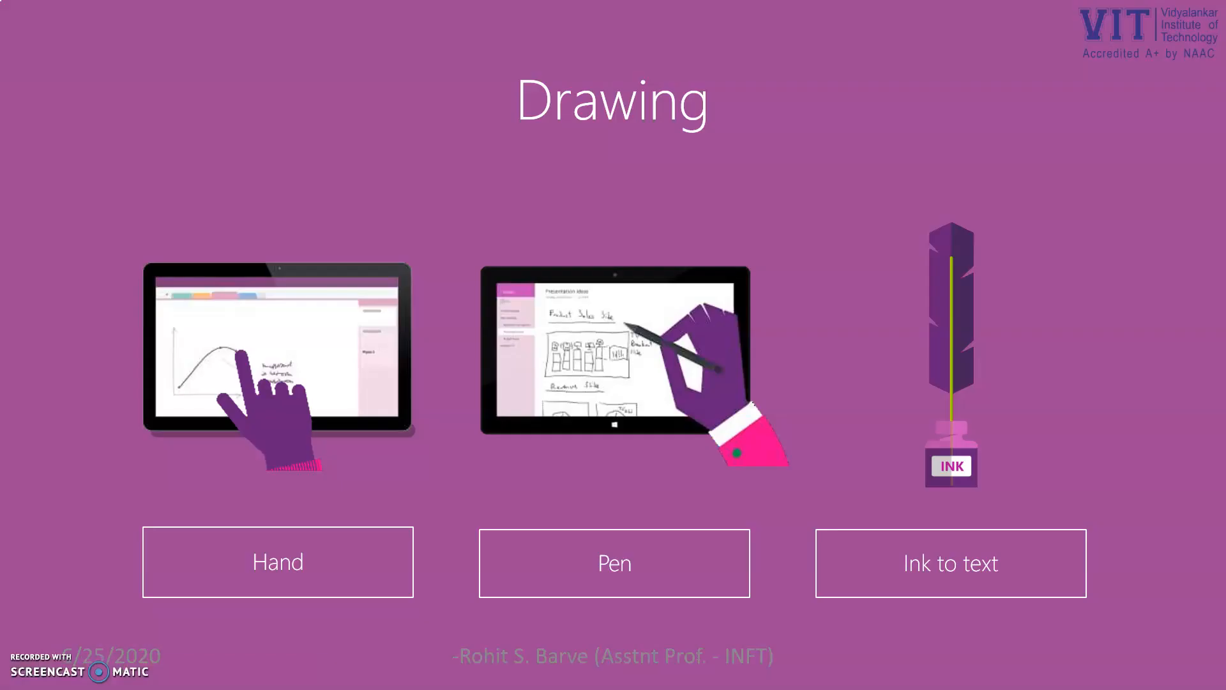
key(Right)
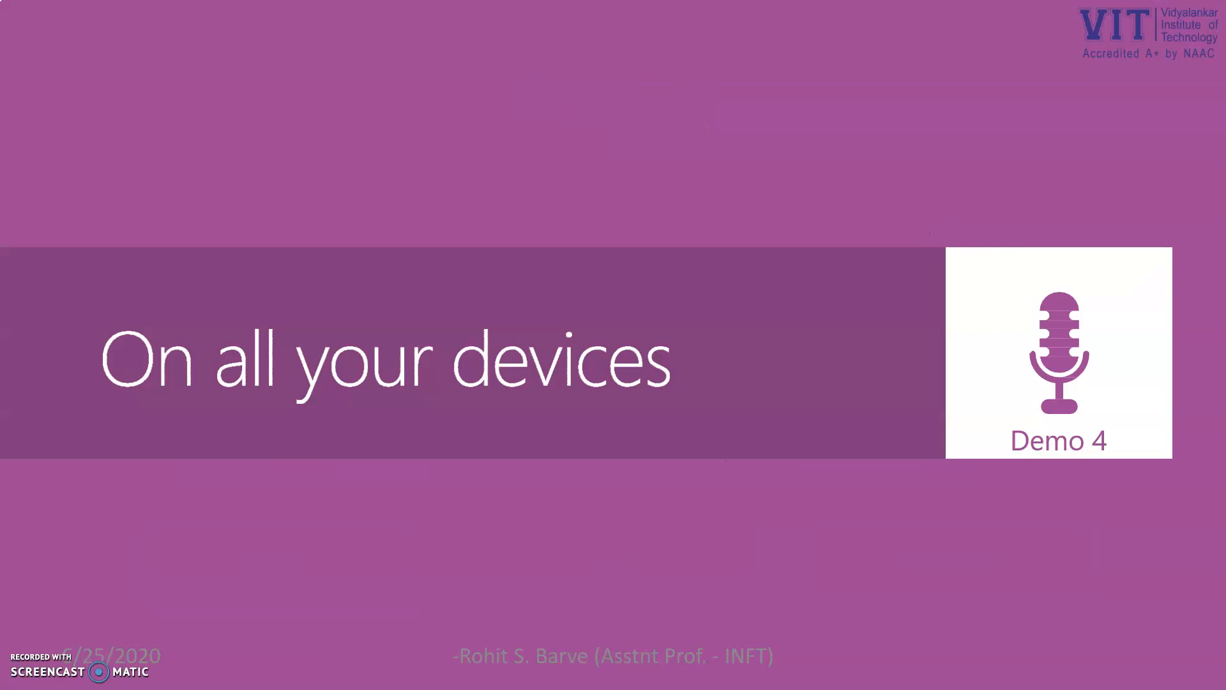
key(Right)
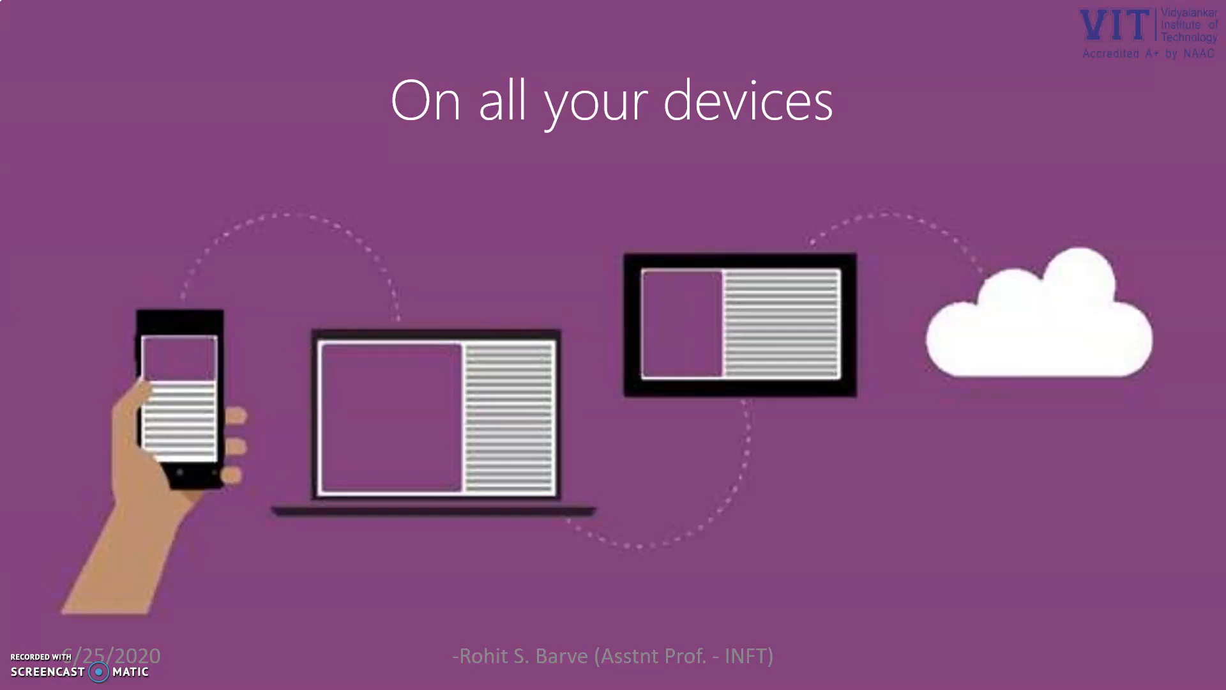
key(Right)
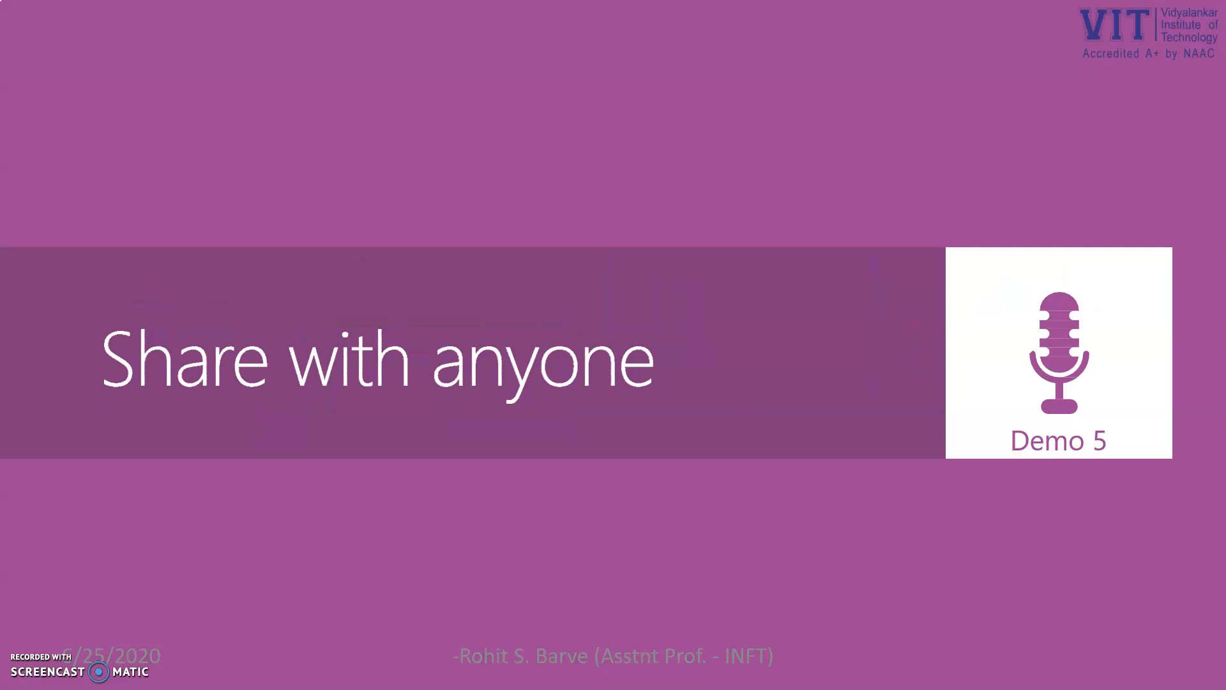
key(Right)
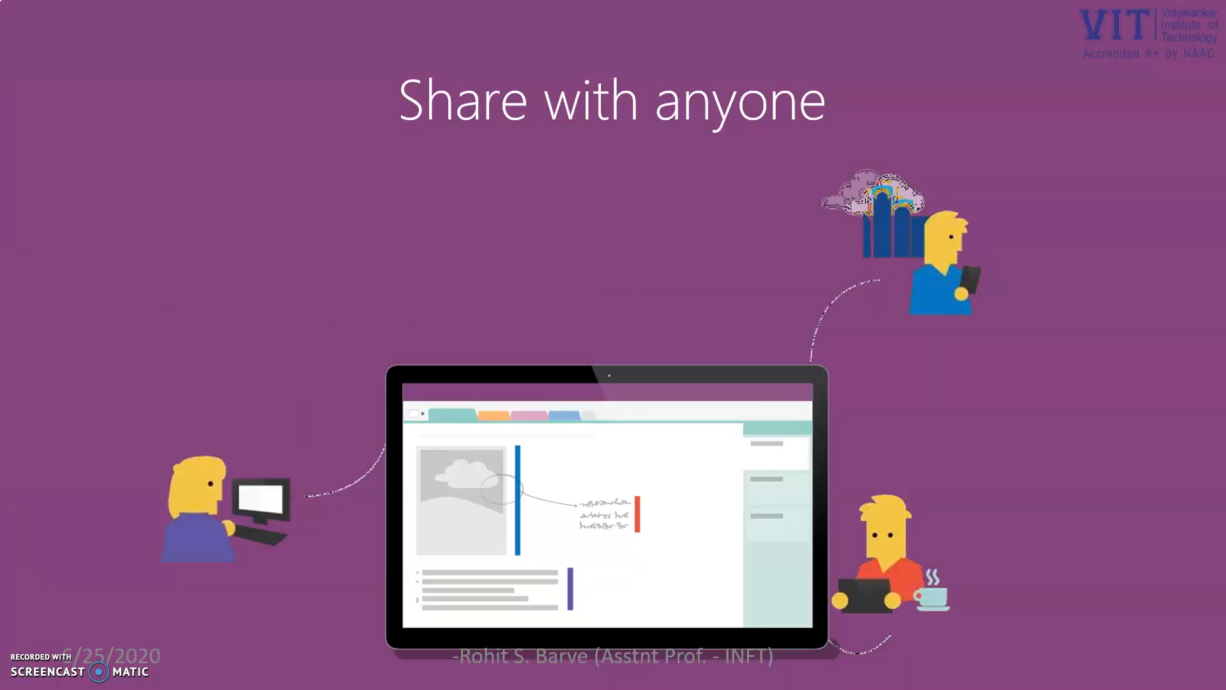
key(Right)
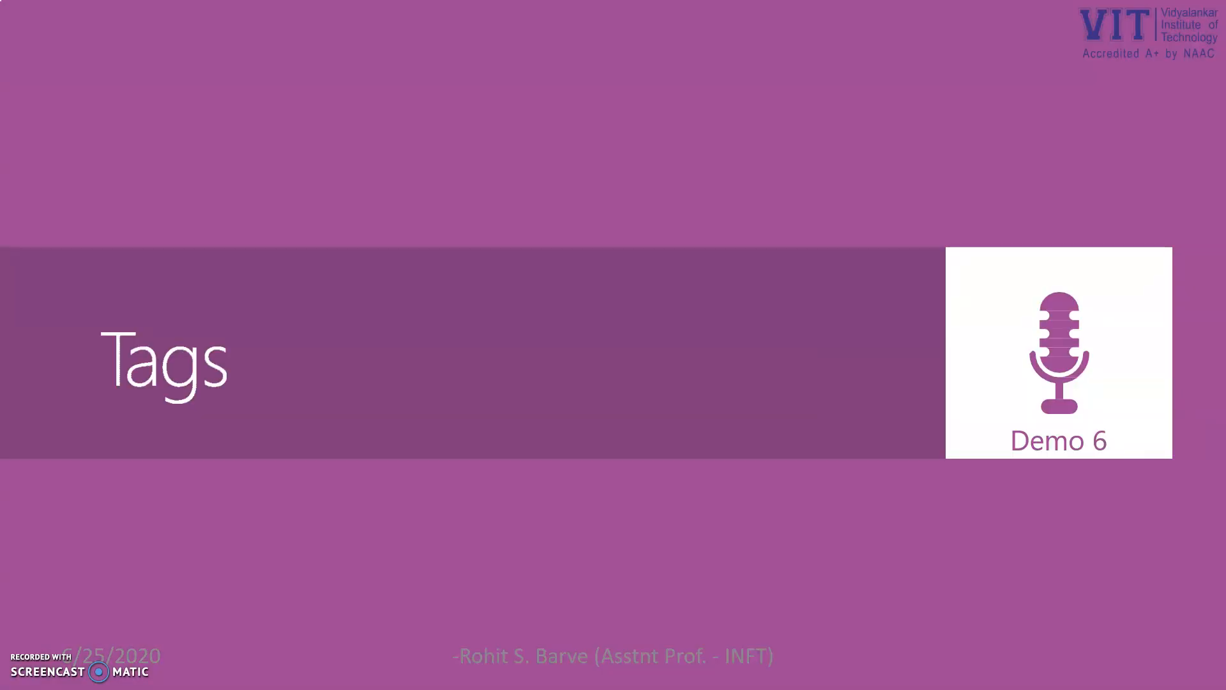
Switch to OneNote and add a note on the EXTC page with the lines "Book movie ticket" and "Complete assignment".
key(alt+Tab)
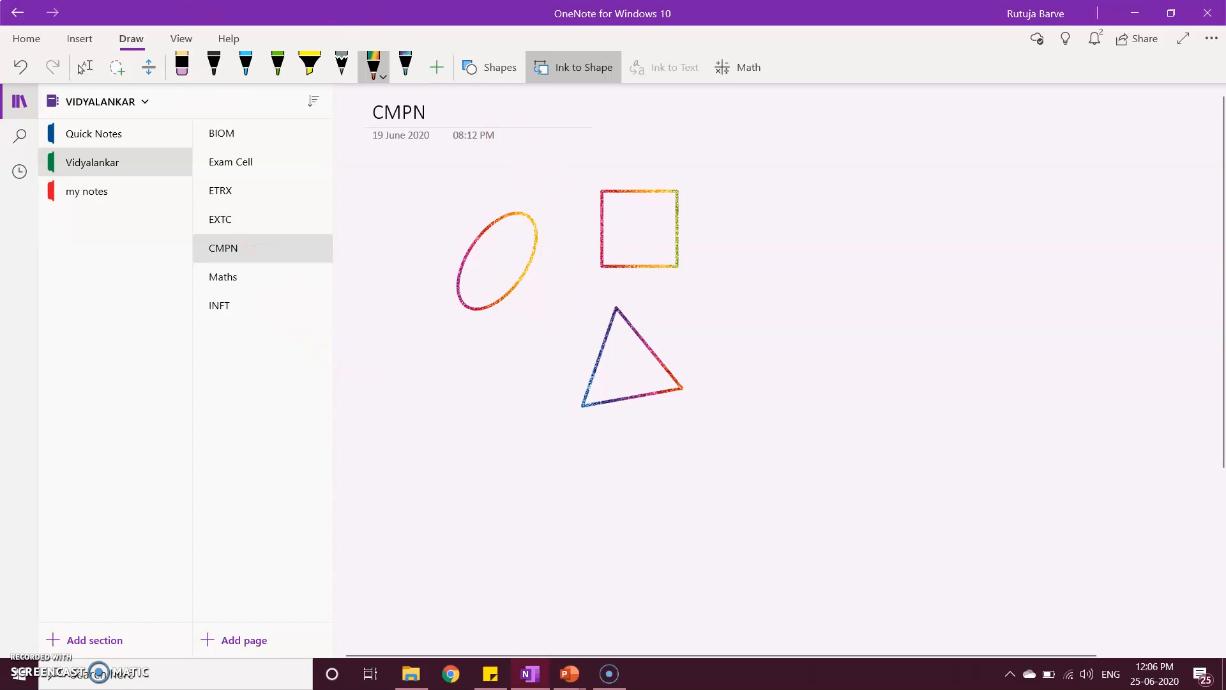
click(27, 38)
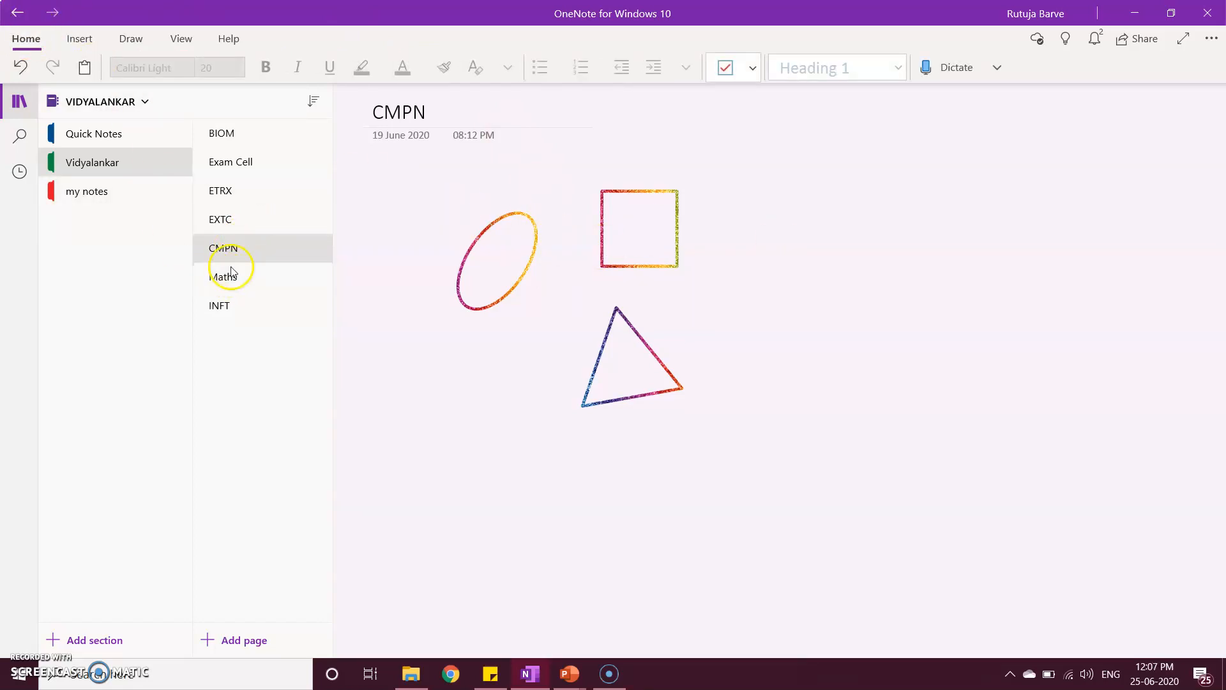
click(242, 227)
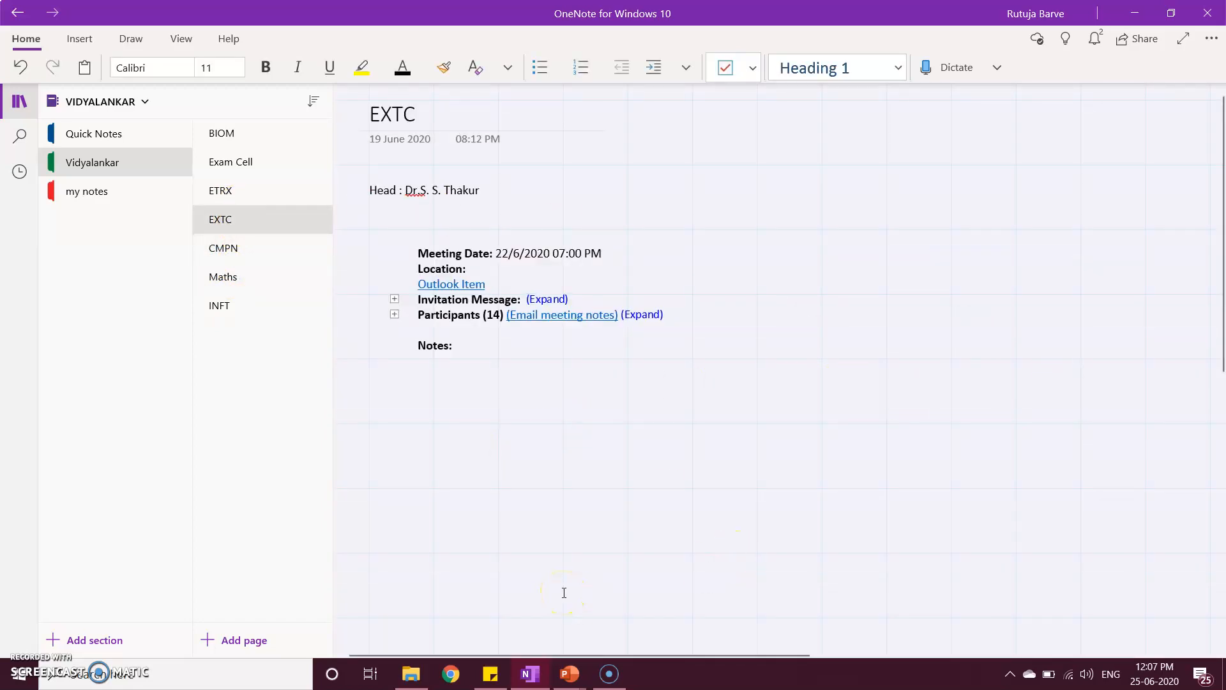
text(b)
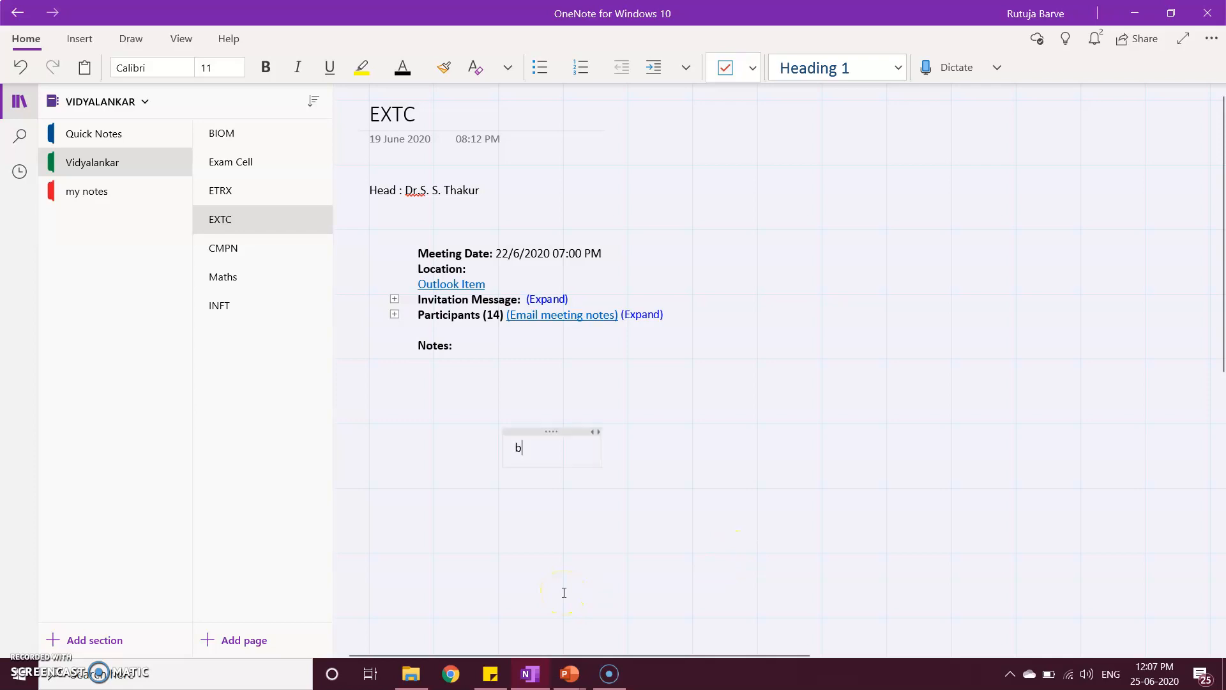
text(ook movie ticket)
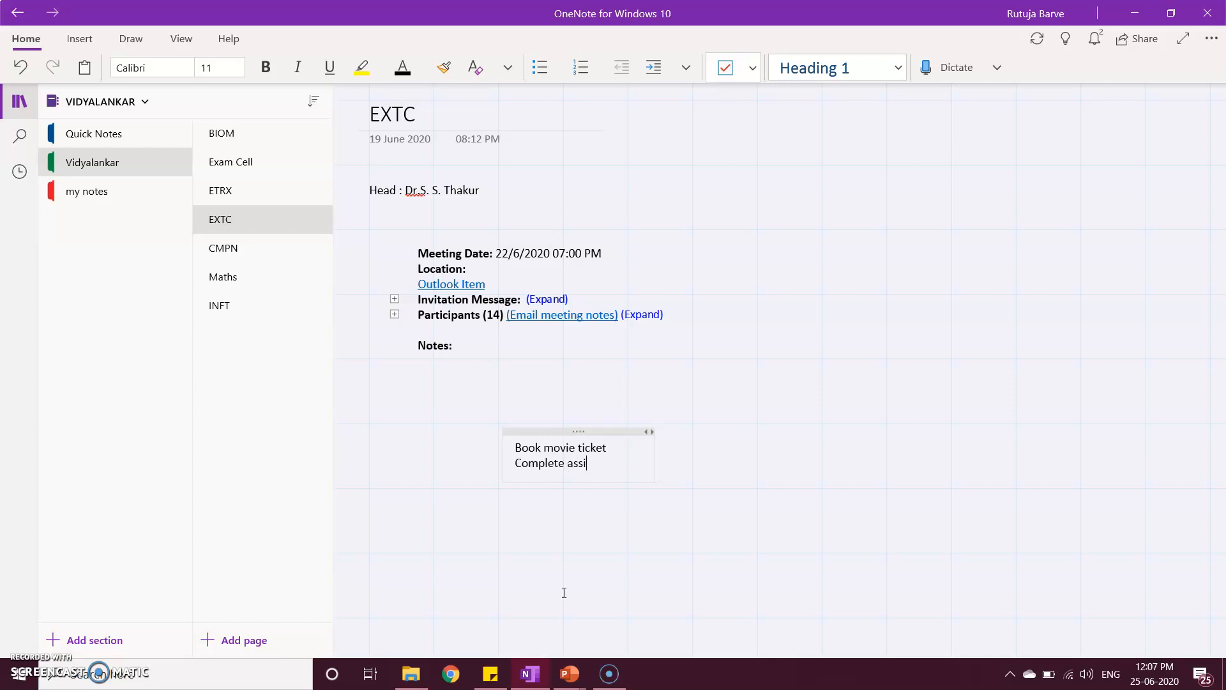
Tag both lines of the new note as To Do, and try ticking and clearing their checkboxes.
drag(636, 462, 498, 441)
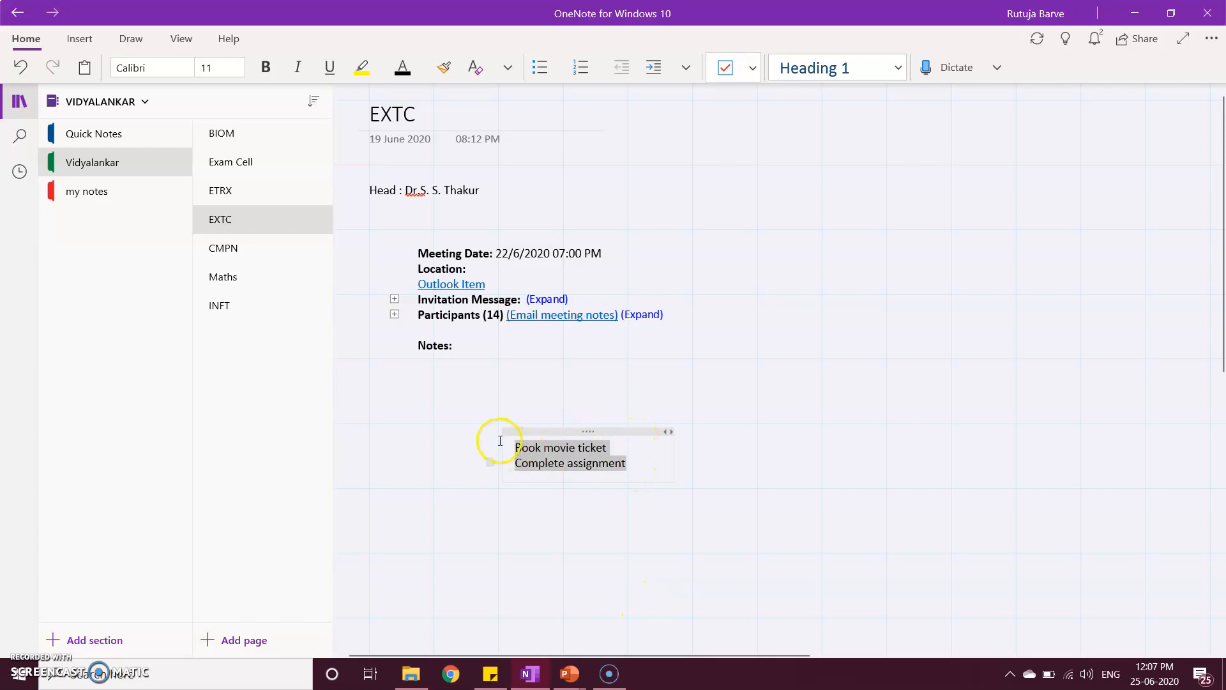
click(752, 69)
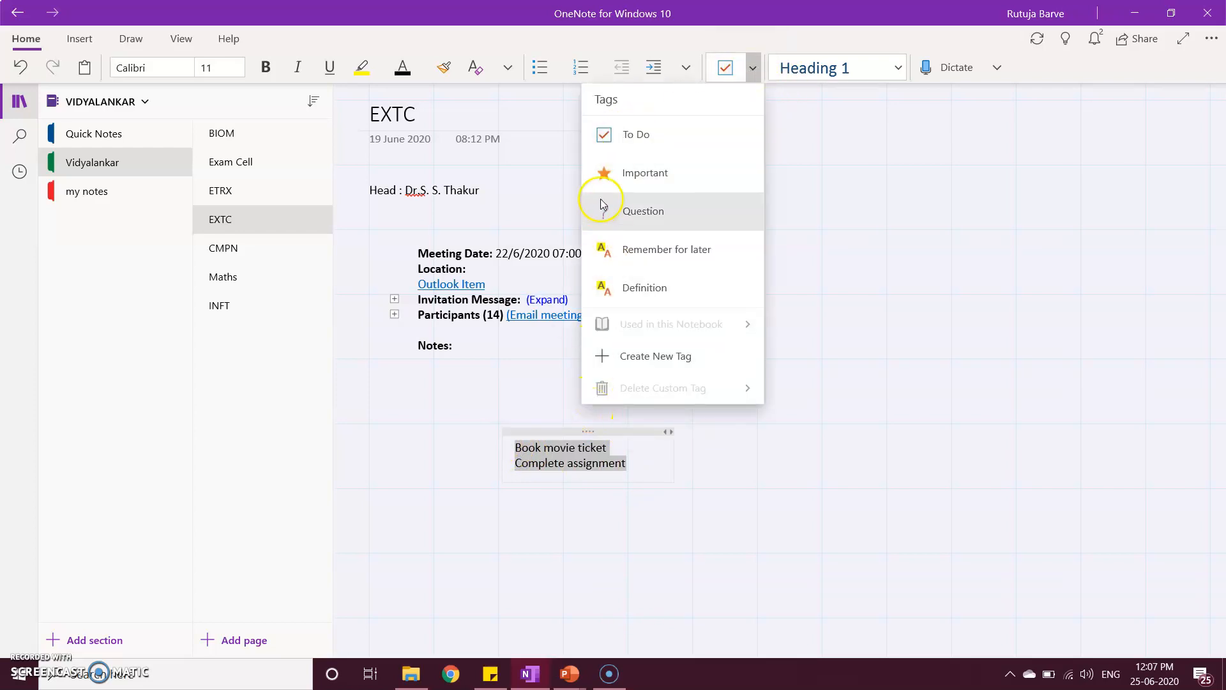
click(616, 134)
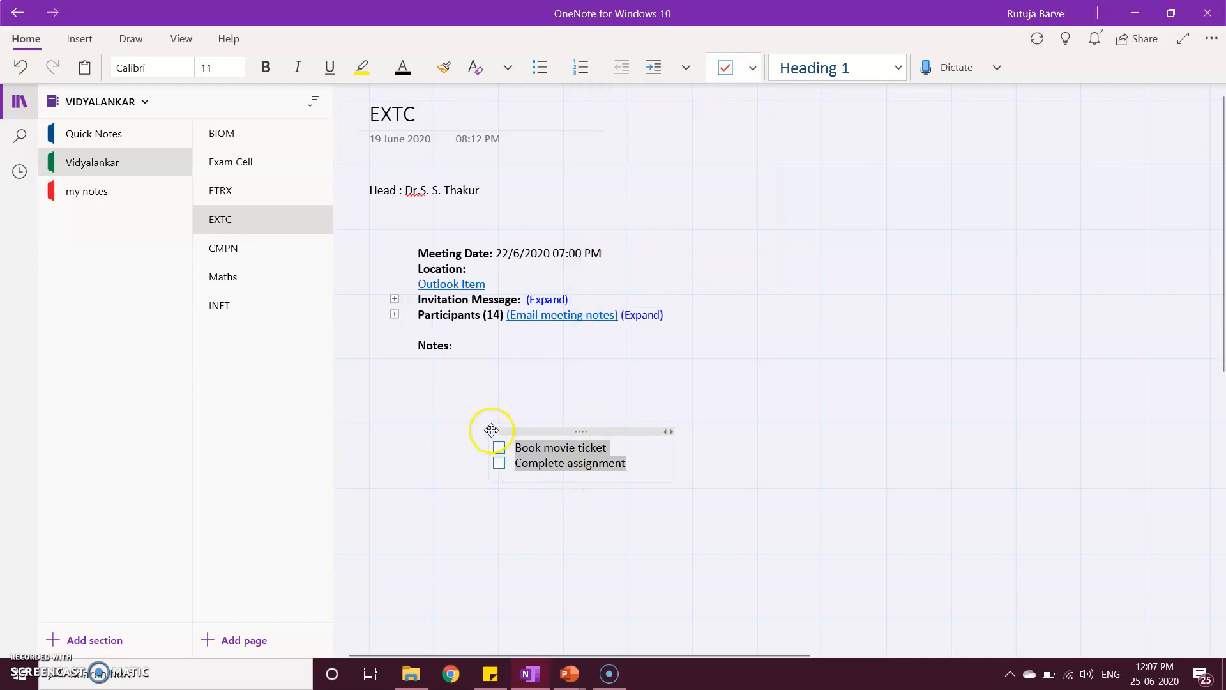
click(495, 501)
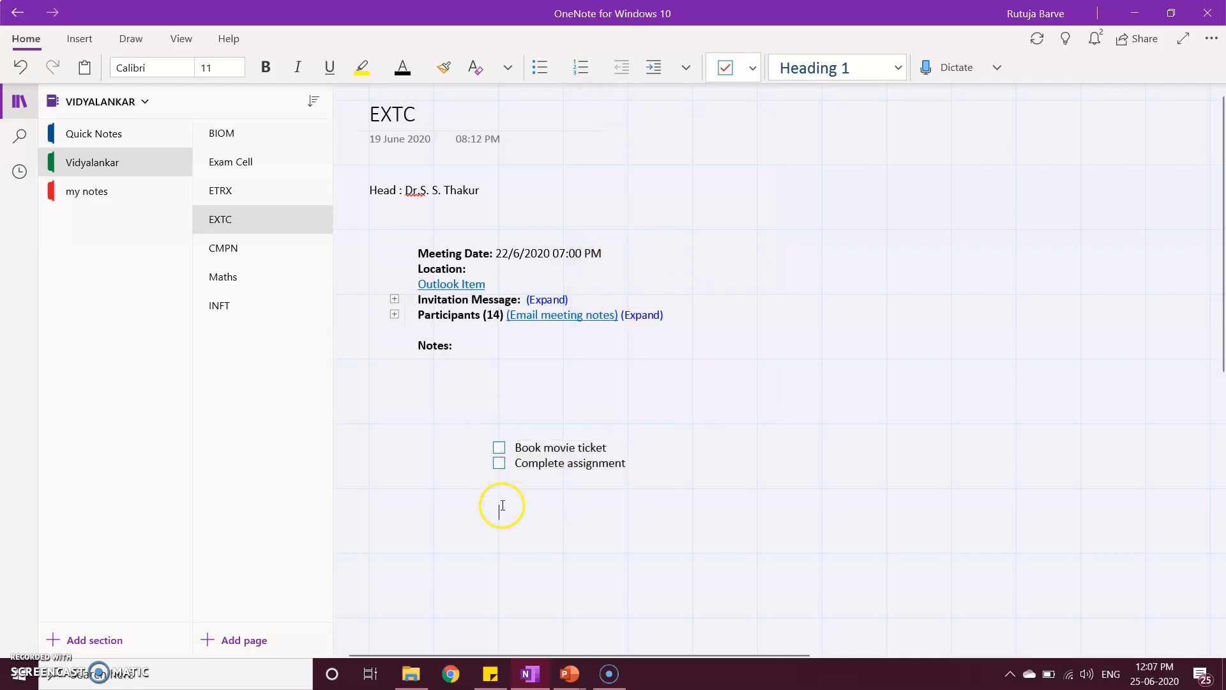
click(498, 448)
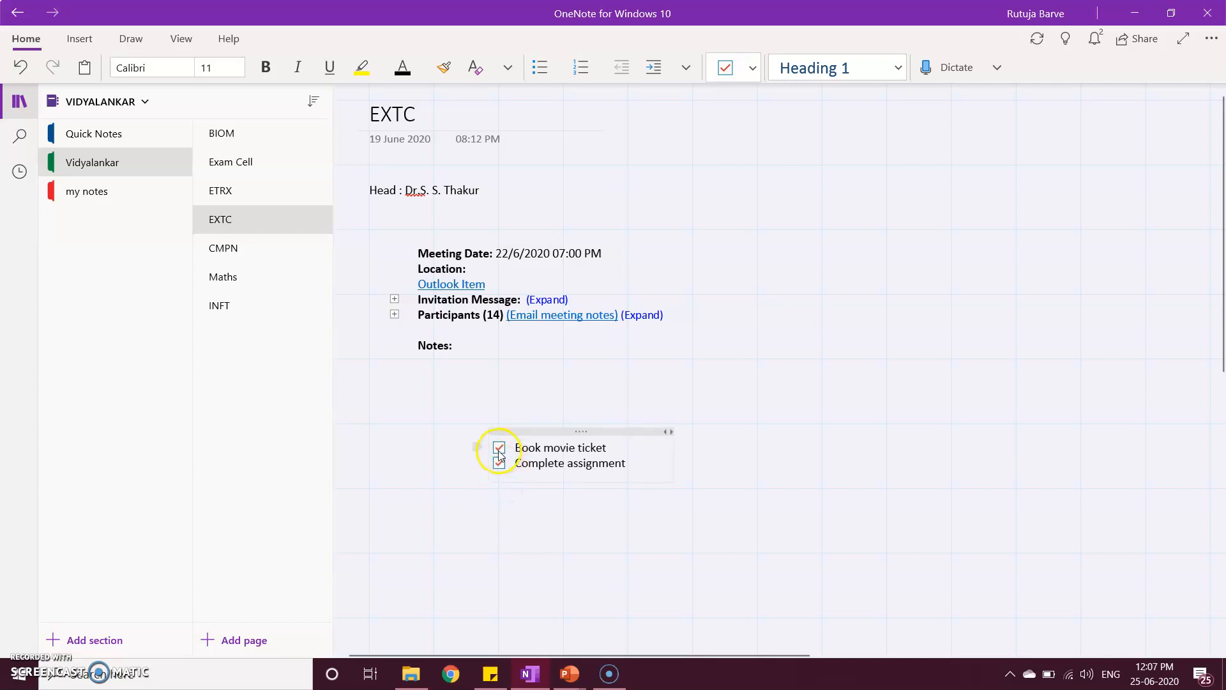
click(501, 469)
Add the Important tag to the "Book movie ticket" line.
drag(513, 447, 618, 447)
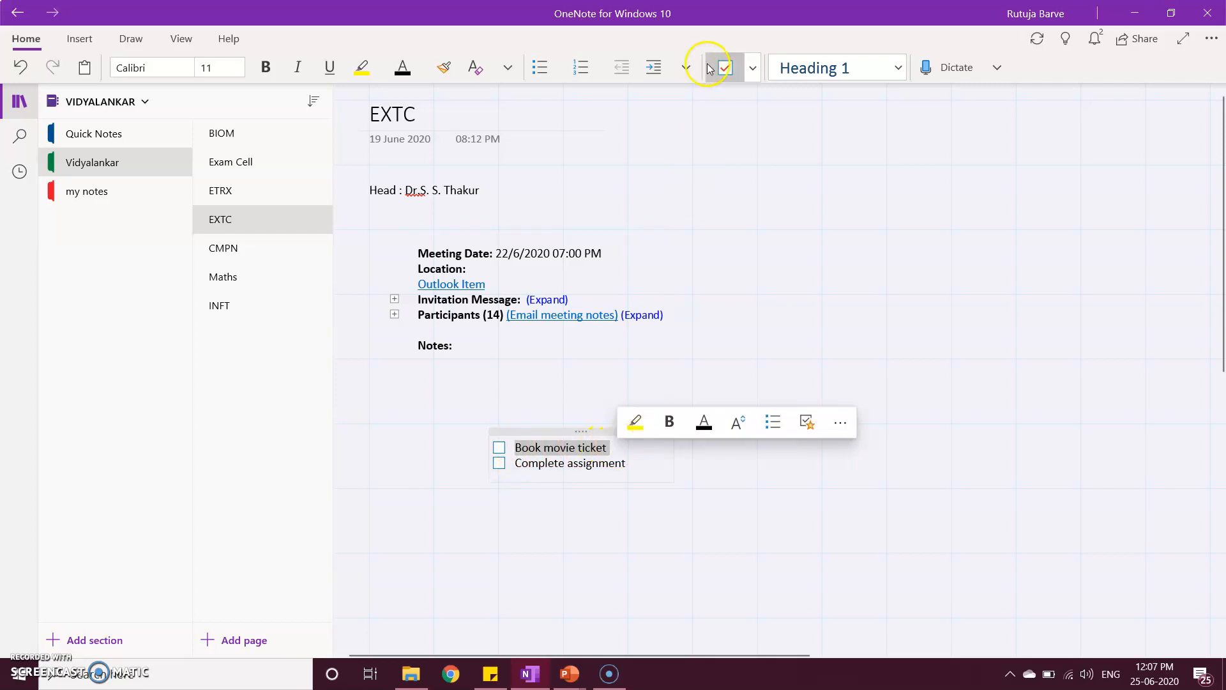
click(759, 69)
click(699, 180)
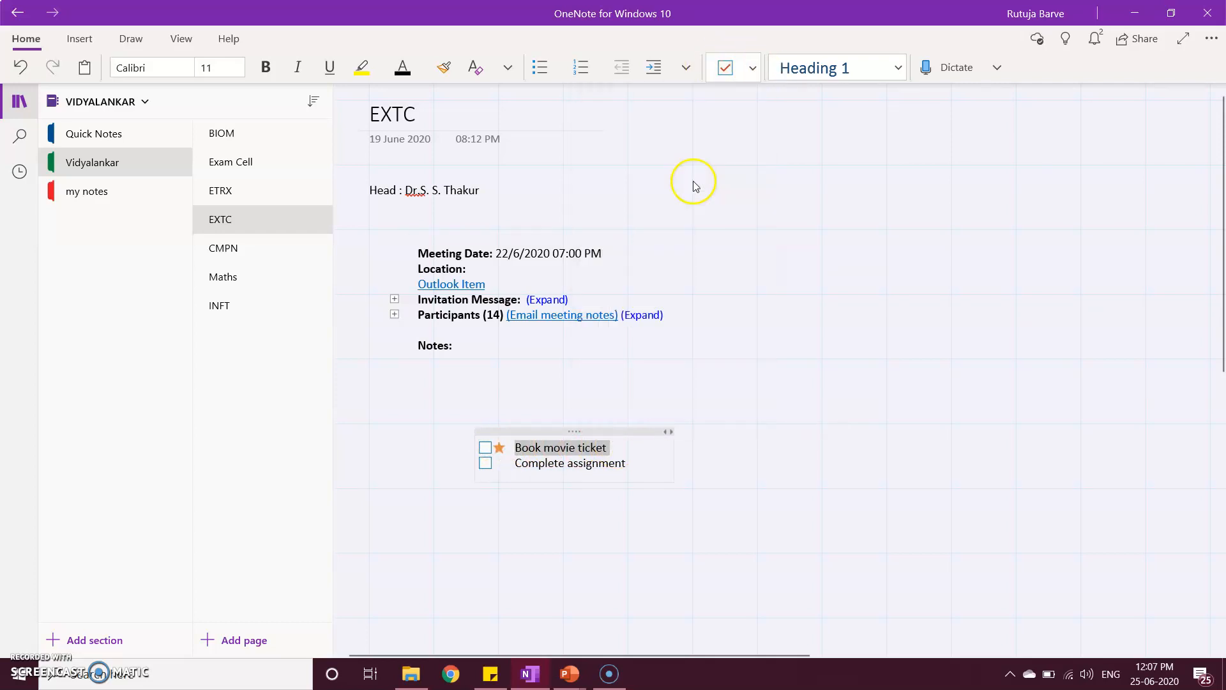
Add the Question tag to the "Complete assignment" line and deselect the text.
drag(511, 463, 626, 462)
click(755, 66)
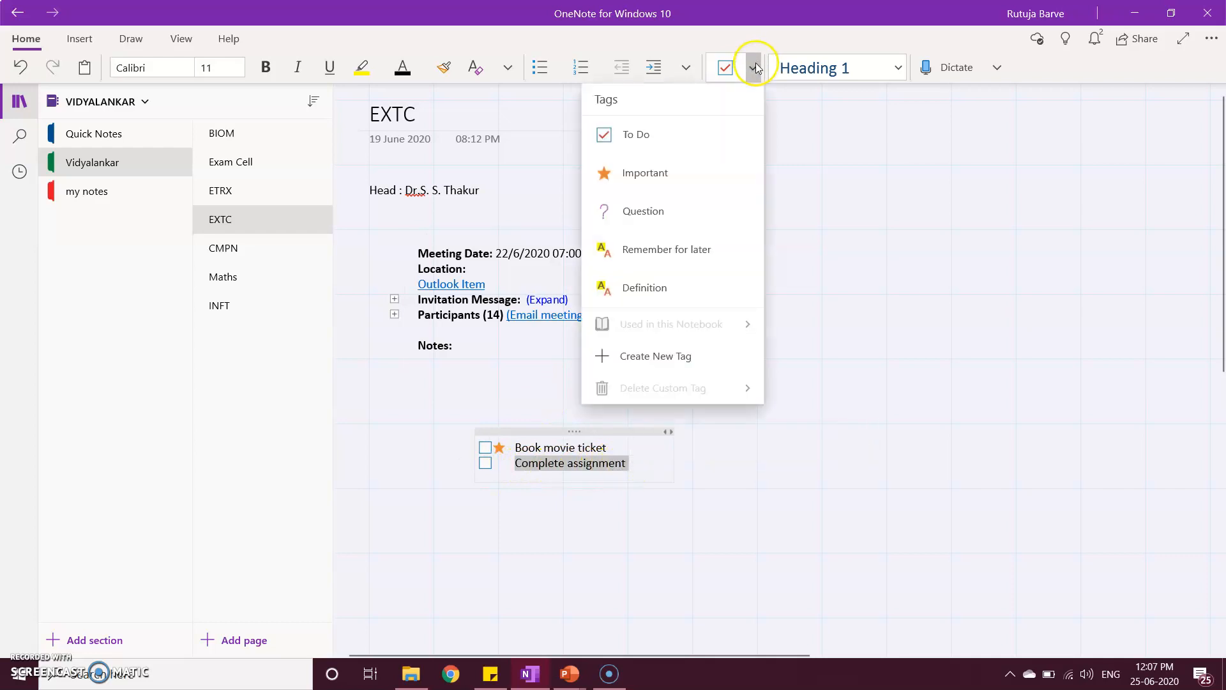
click(680, 211)
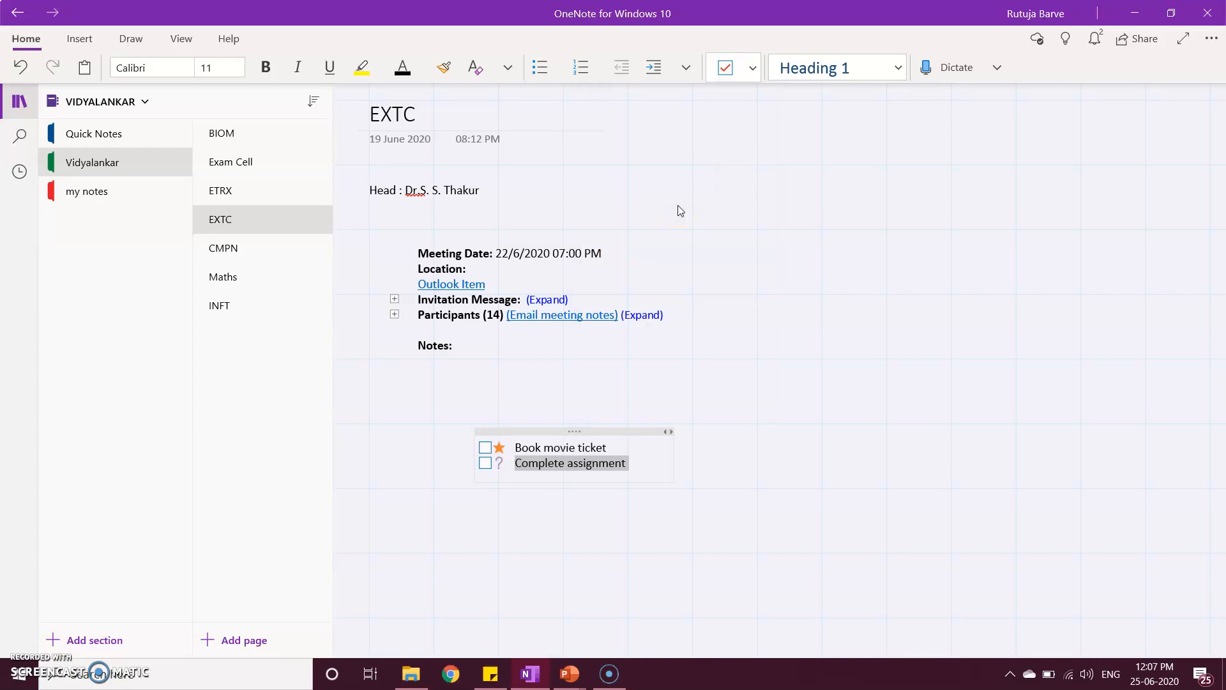
key(Right)
scroll(585, 489, up, 4)
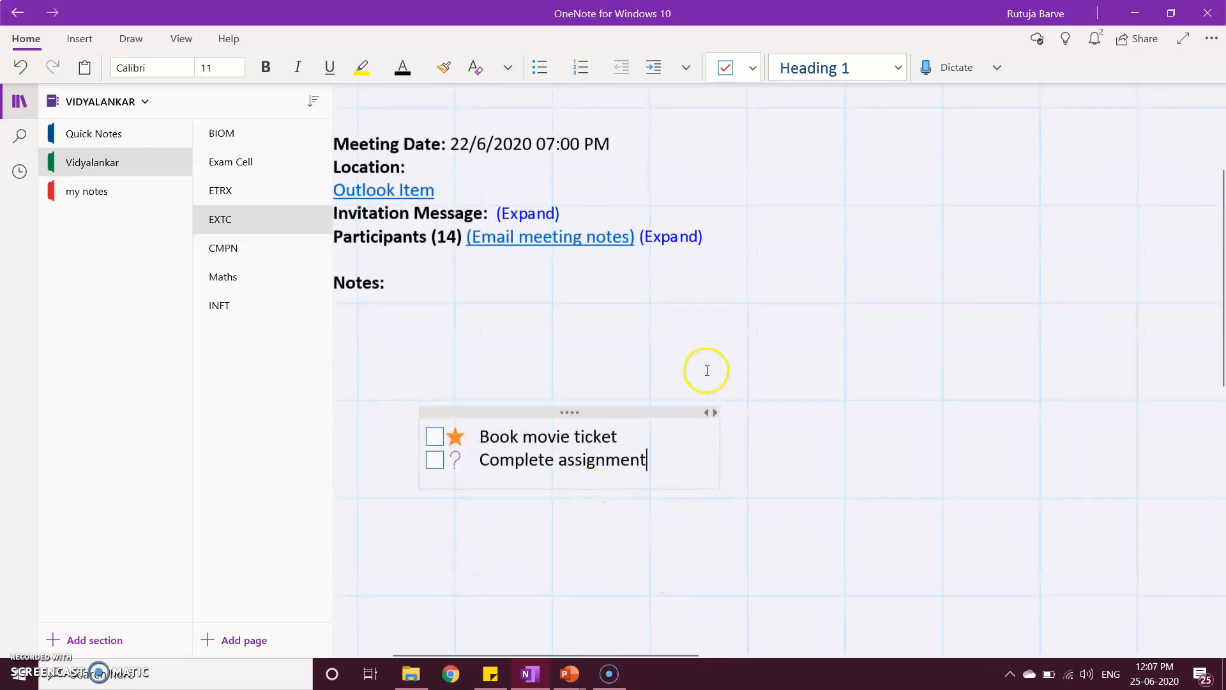
scroll(560, 535, down, 4)
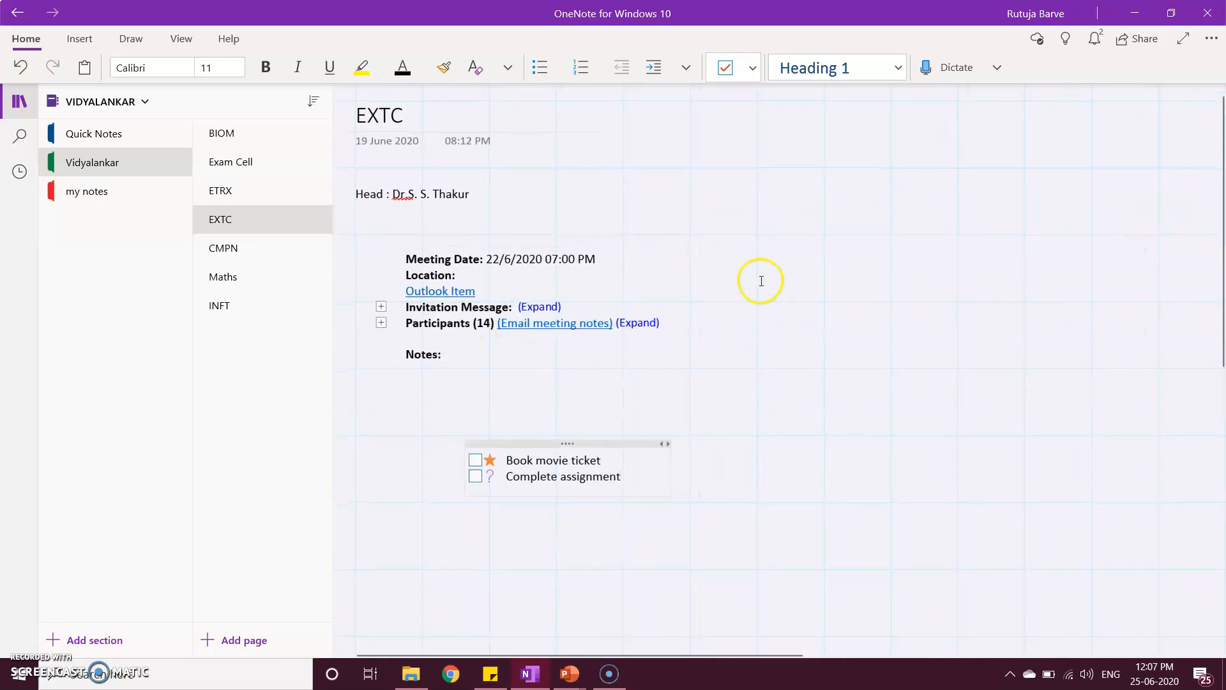
Open the Maths page, and switch to the PowerPoint slide show to advance through the "Integration with office suite" slides.
click(305, 281)
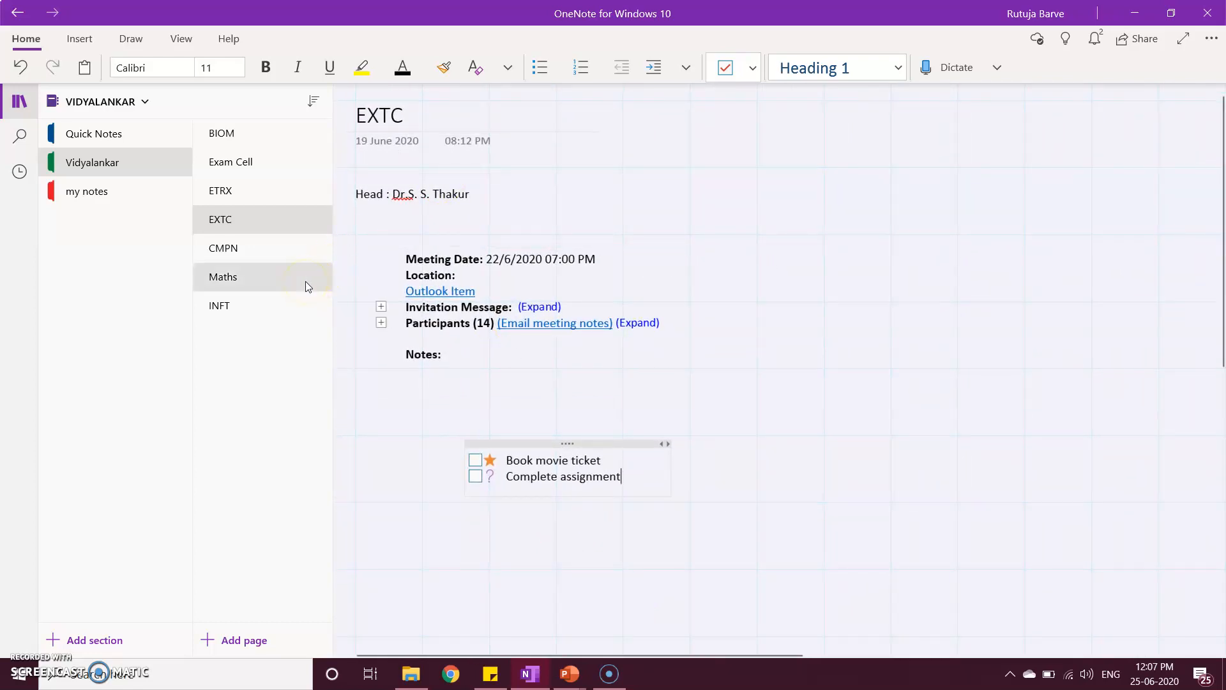
key(alt+Tab)
key(Right)
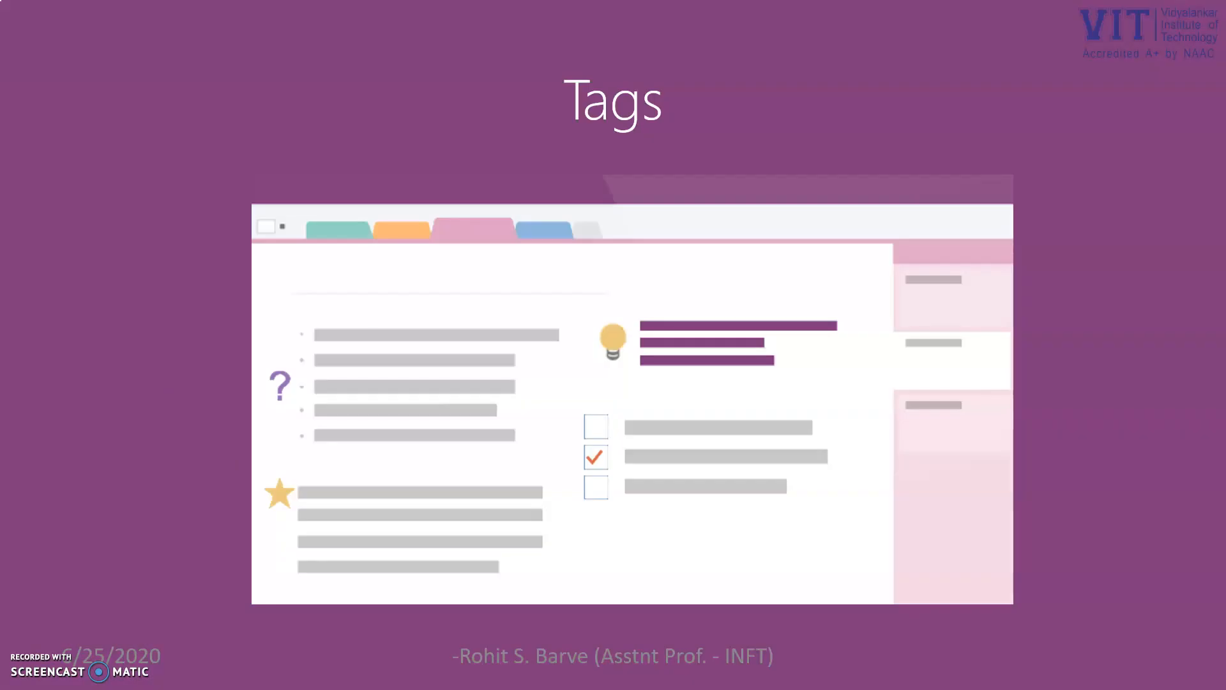
key(Right)
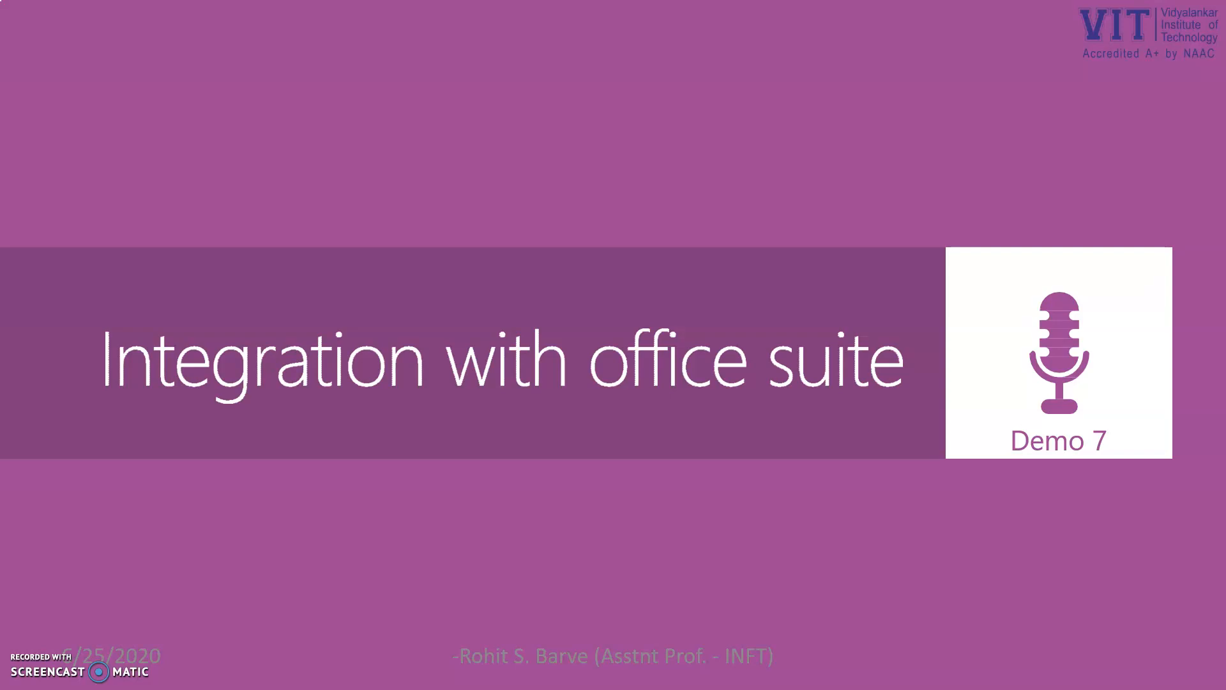
key(Right)
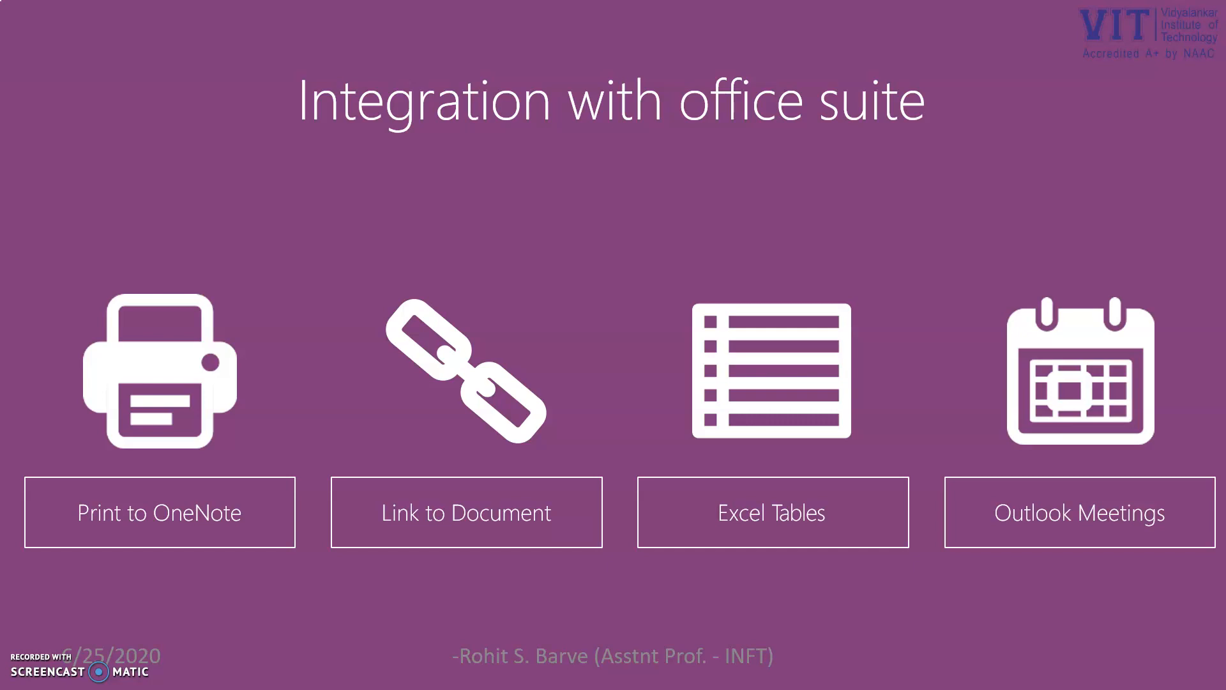
key(Right)
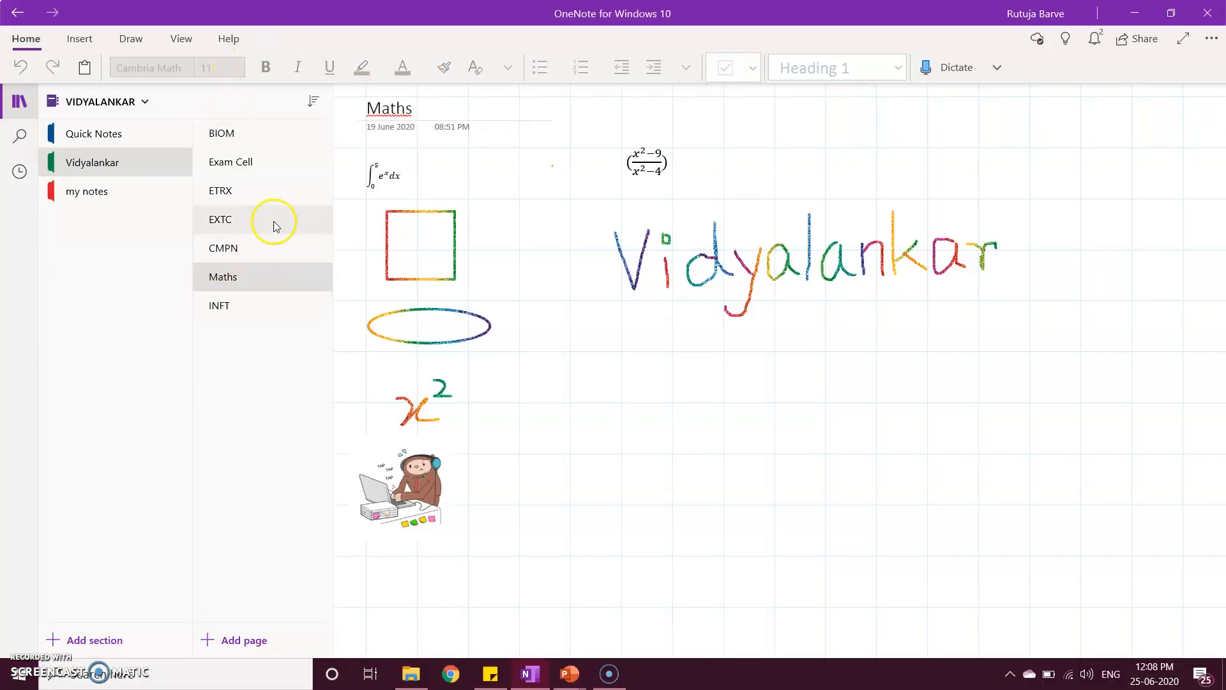
Switch back to OneNote and graph the (x²−9)/(x²−4) equation on the Maths page in 2D with the Math tool.
click(240, 284)
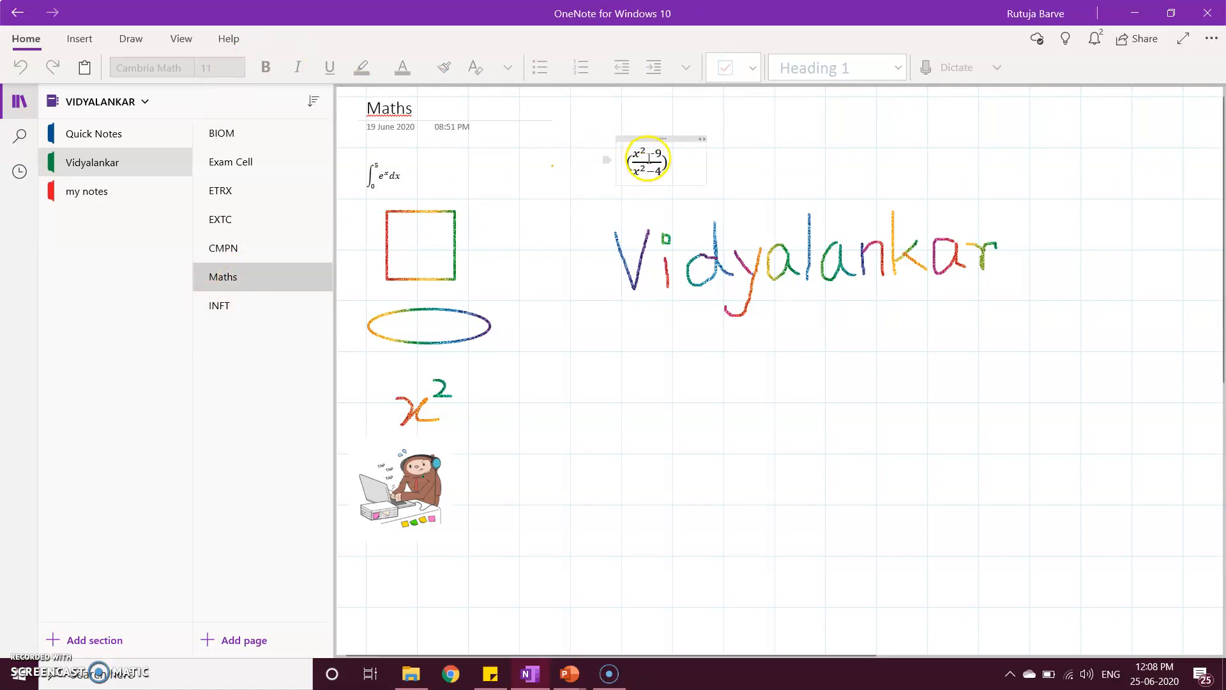
click(648, 158)
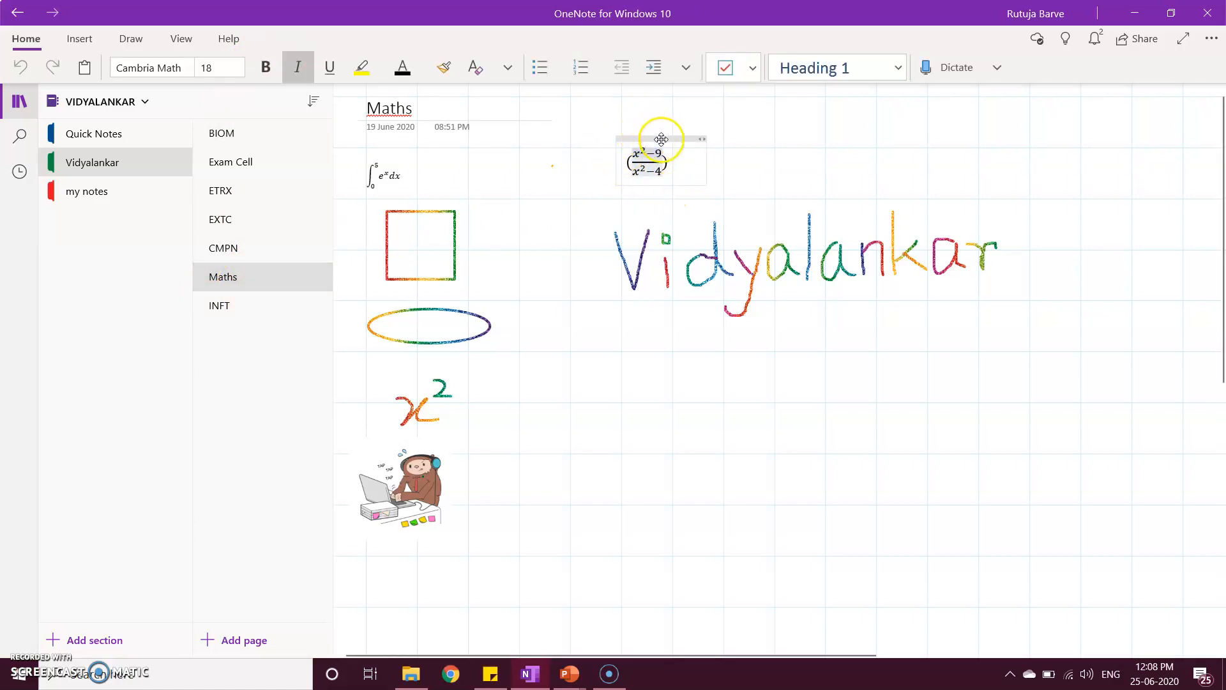
click(661, 139)
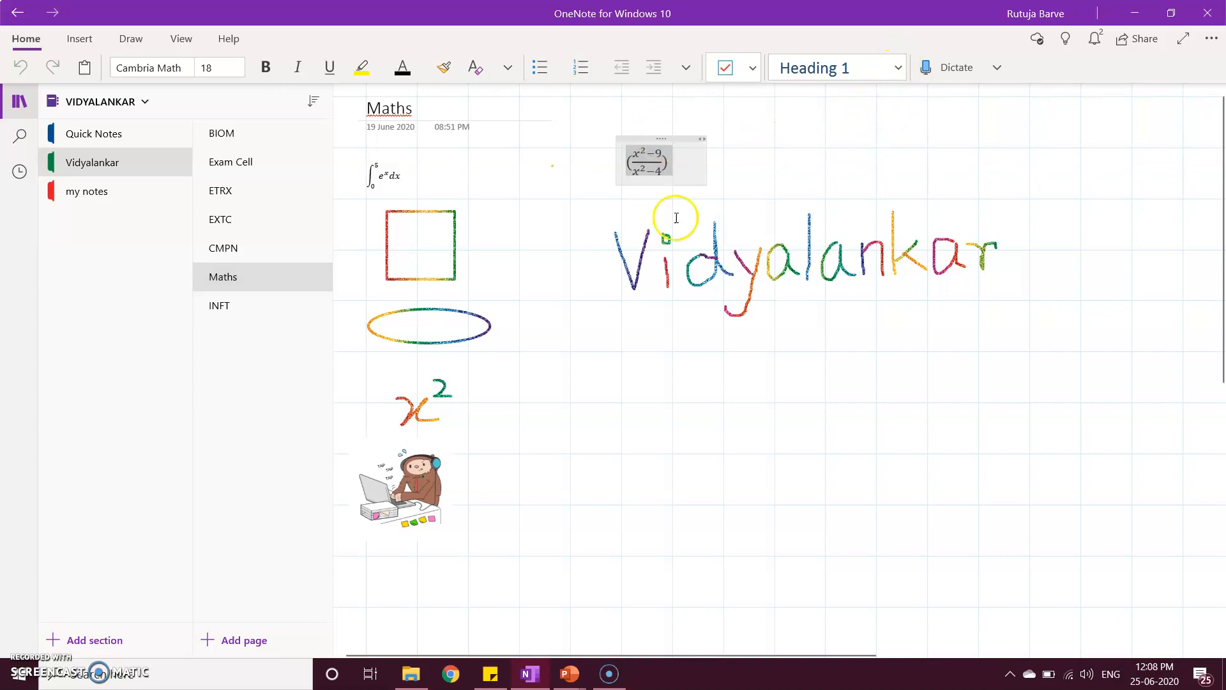
click(132, 39)
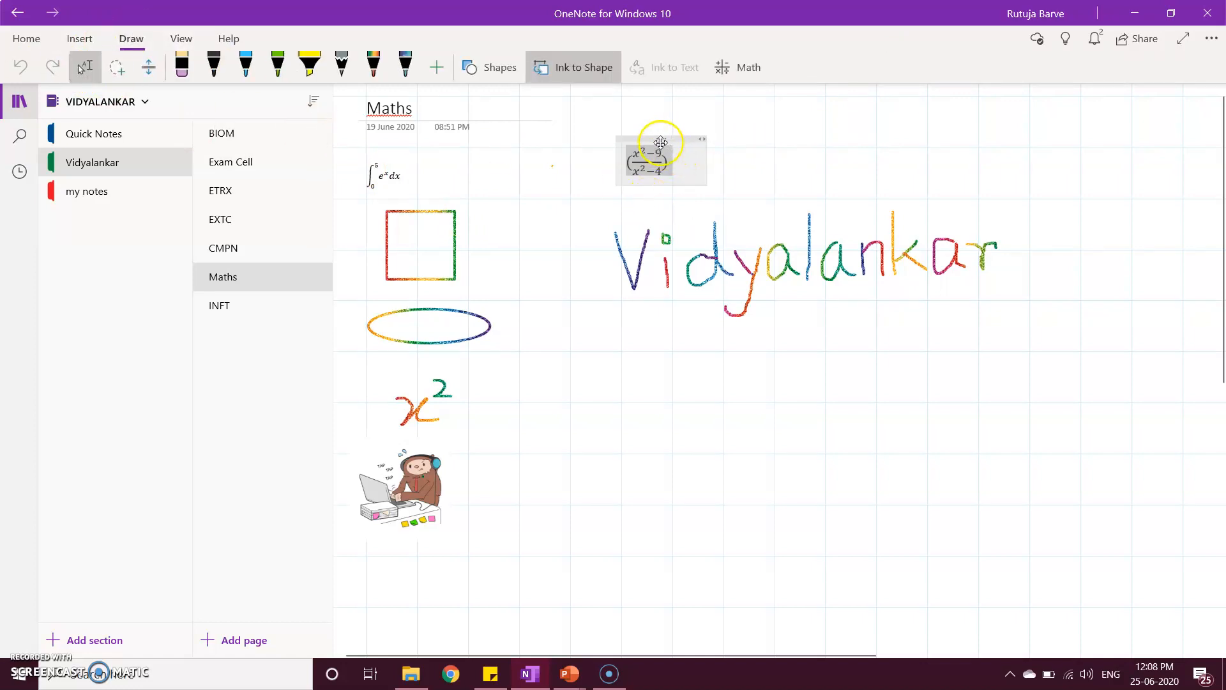
click(731, 67)
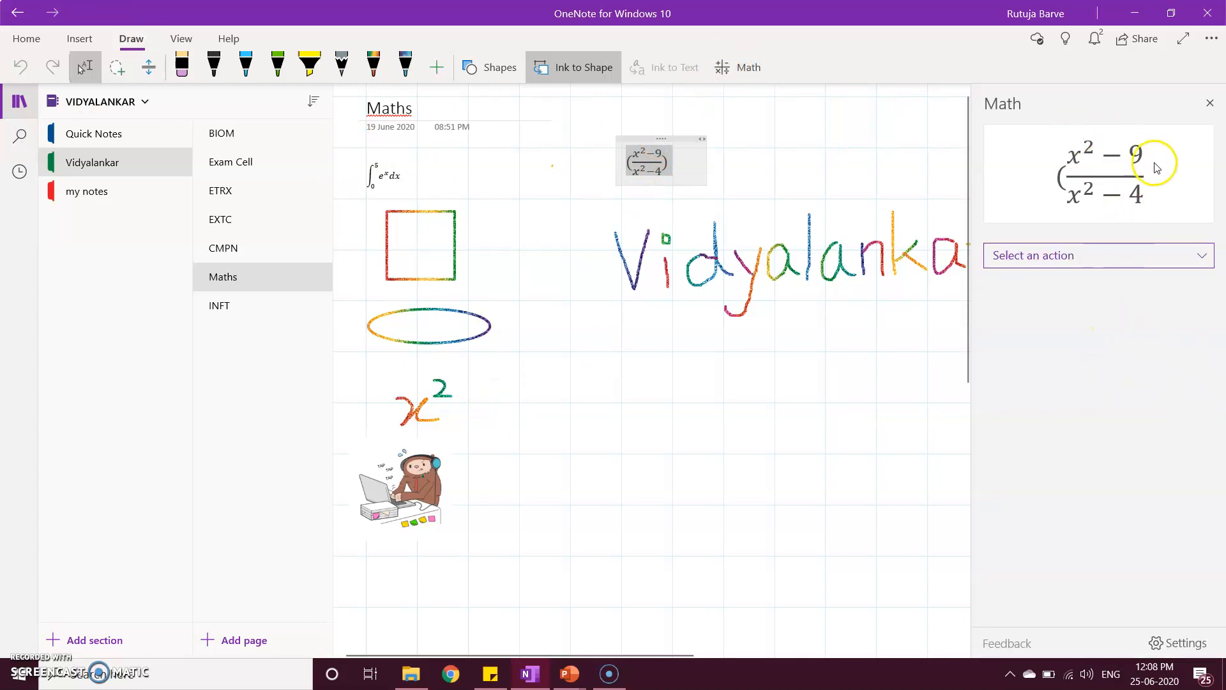
click(1163, 258)
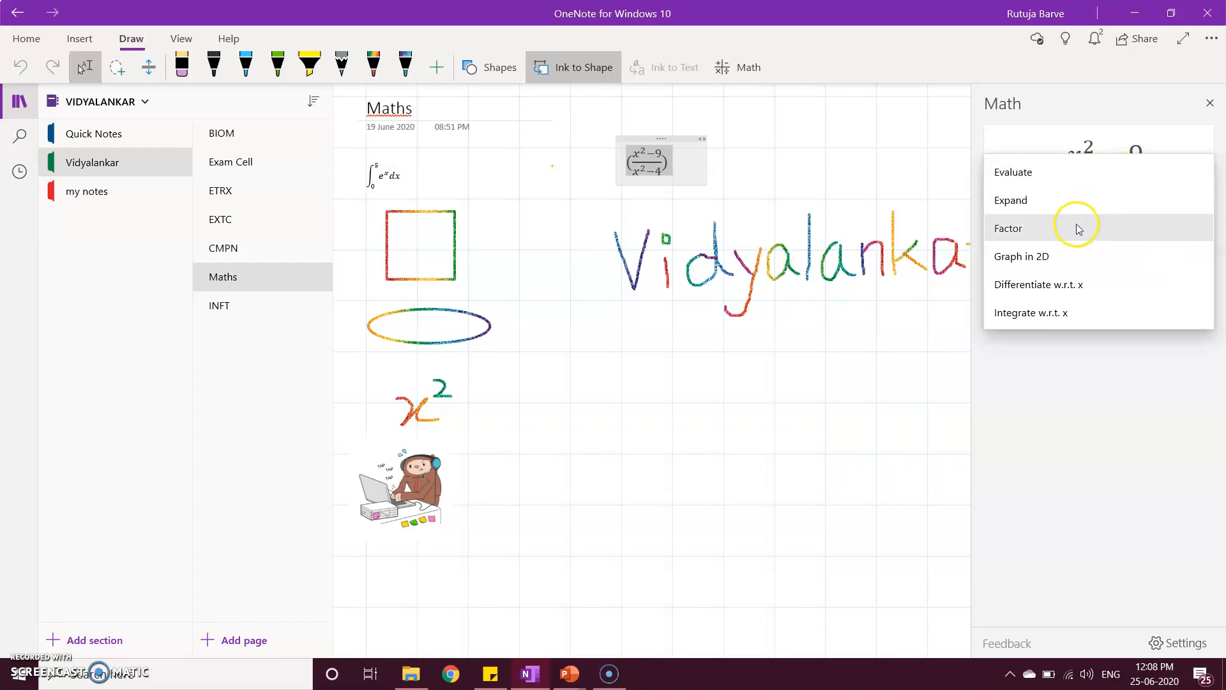
click(1064, 258)
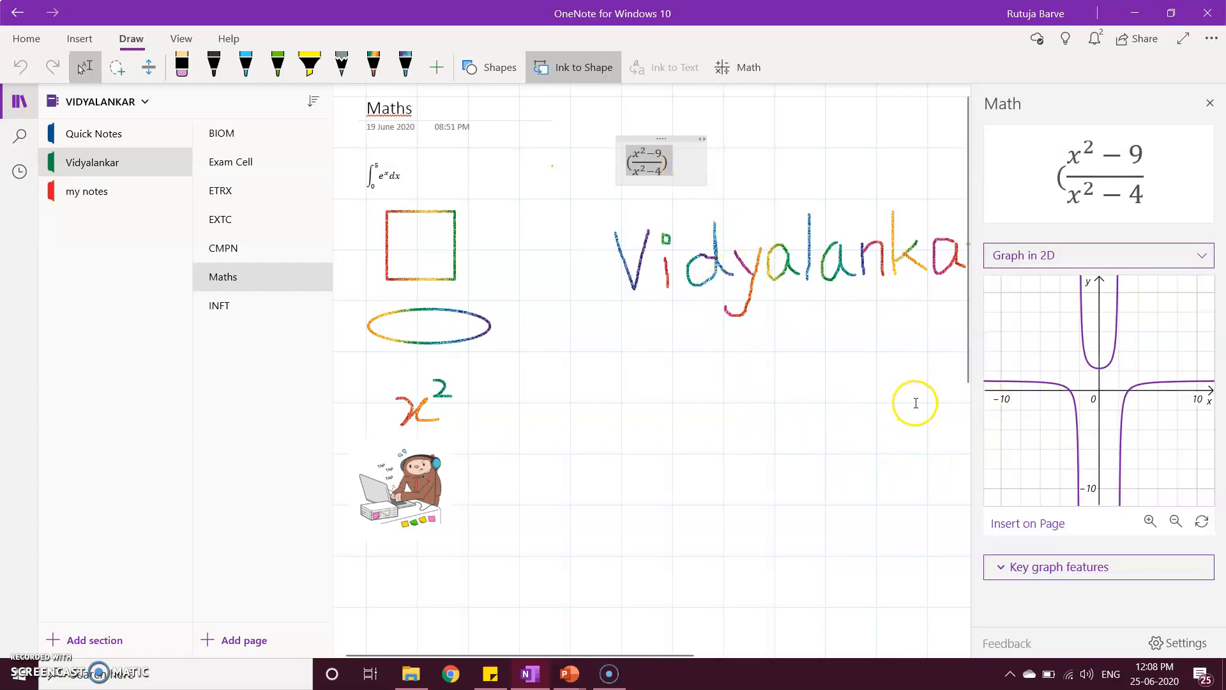
Insert the 2D graph on the Maths page and move it to the empty area below the Vidyalankar handwriting.
mouse_move(1005, 385)
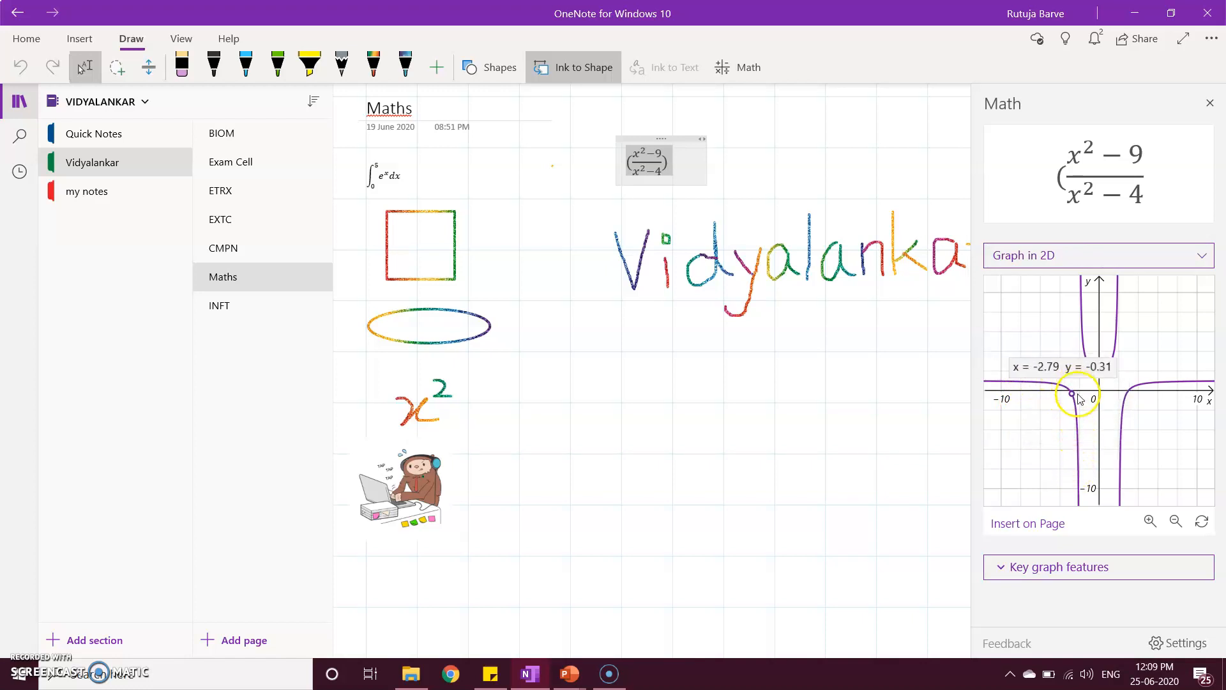
click(1030, 523)
click(808, 328)
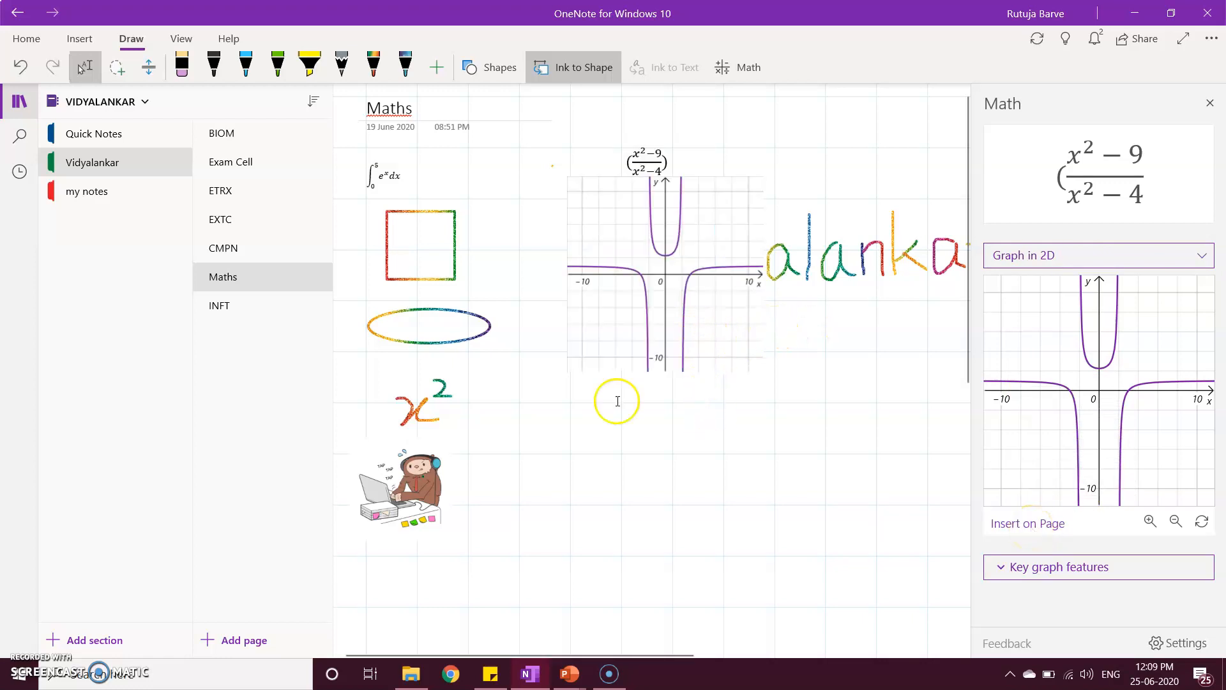
click(624, 295)
drag(597, 196, 590, 357)
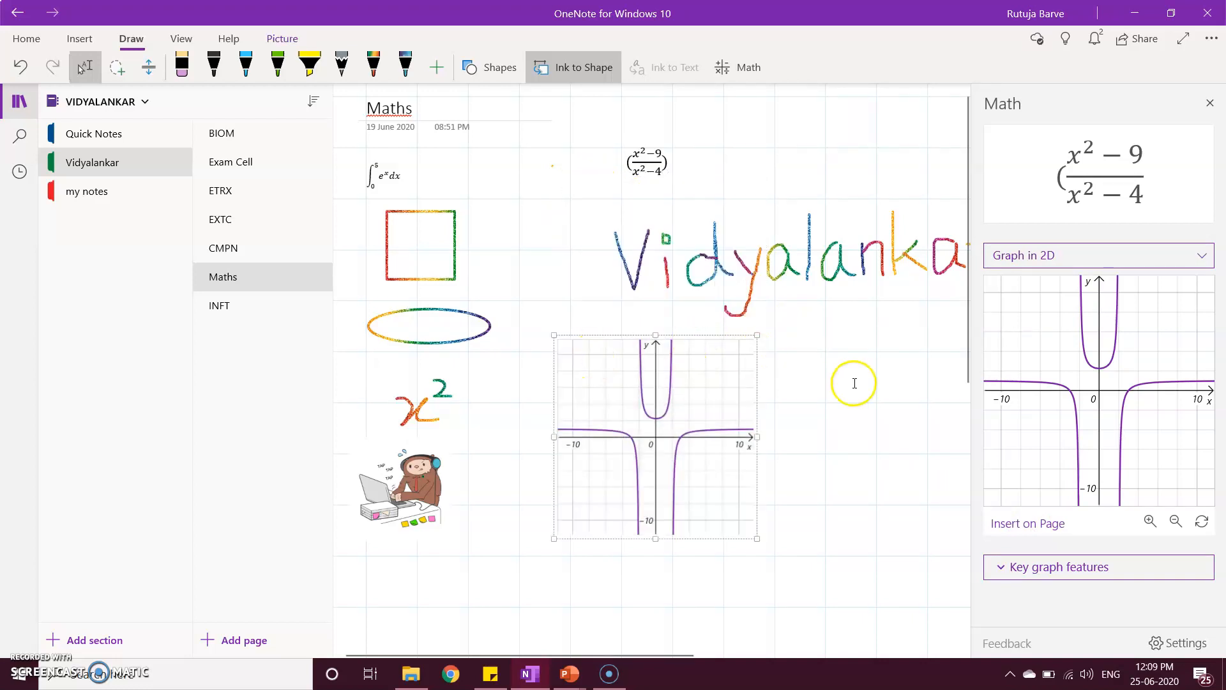
Differentiate the equation with respect to x and read through the solution steps using the derivative rule for quotient.
click(1085, 255)
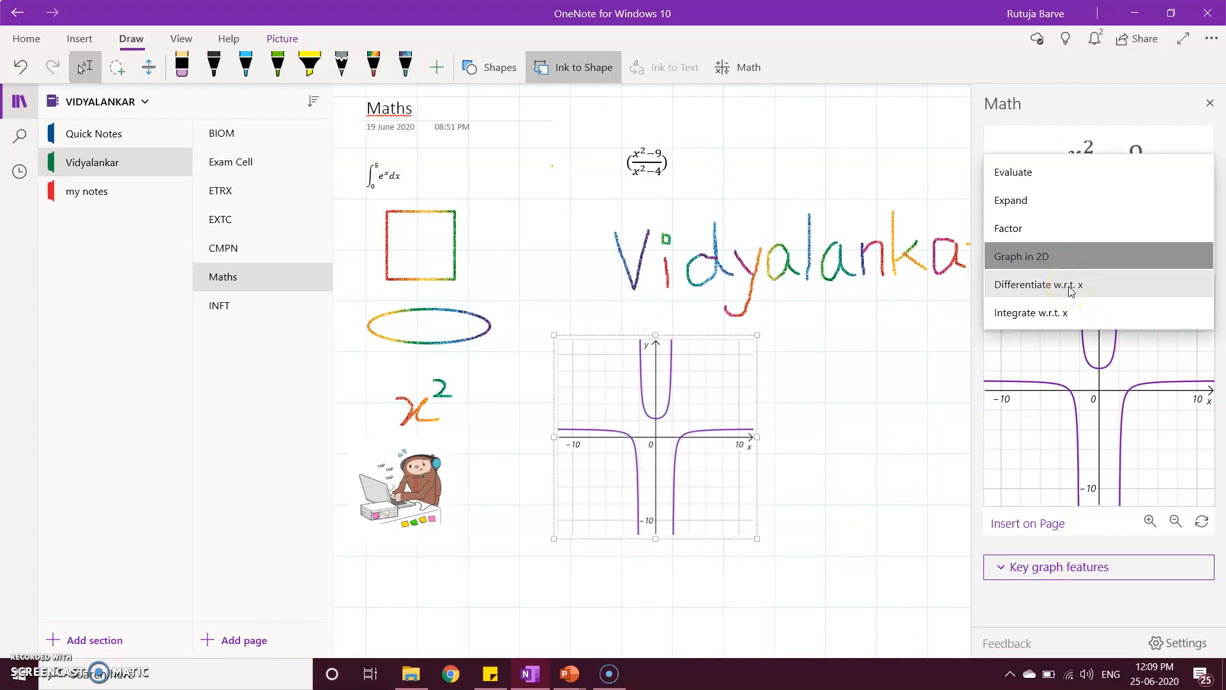
click(1071, 285)
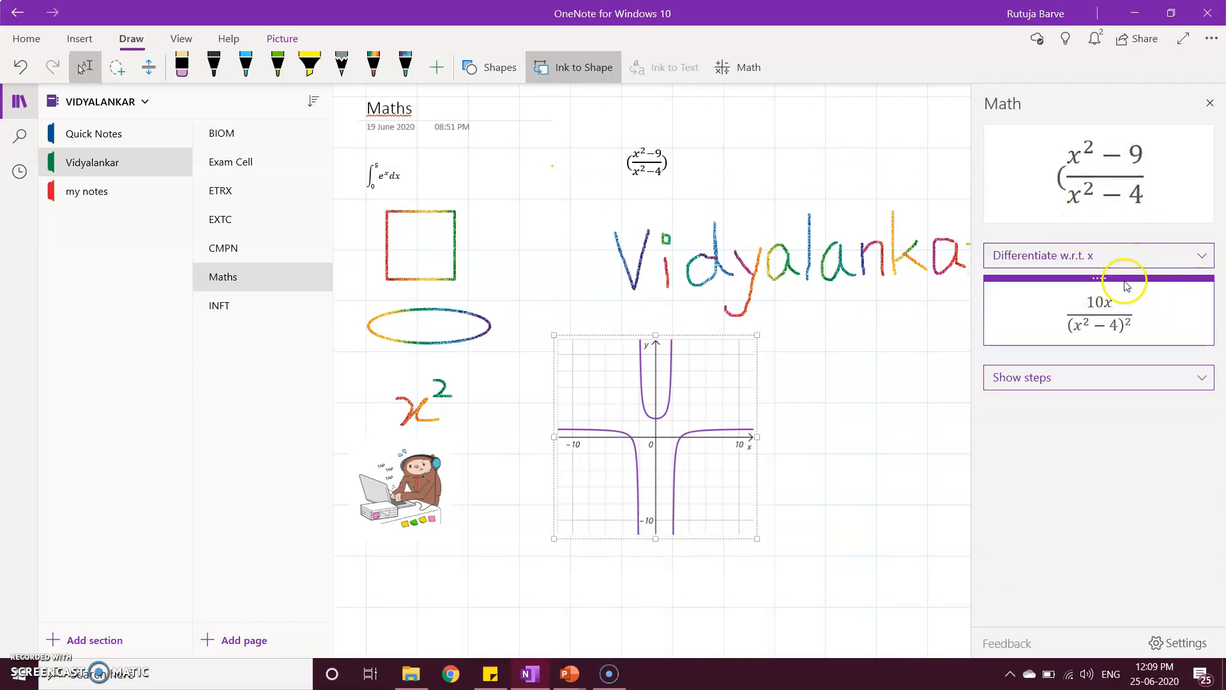
click(1054, 377)
click(1105, 376)
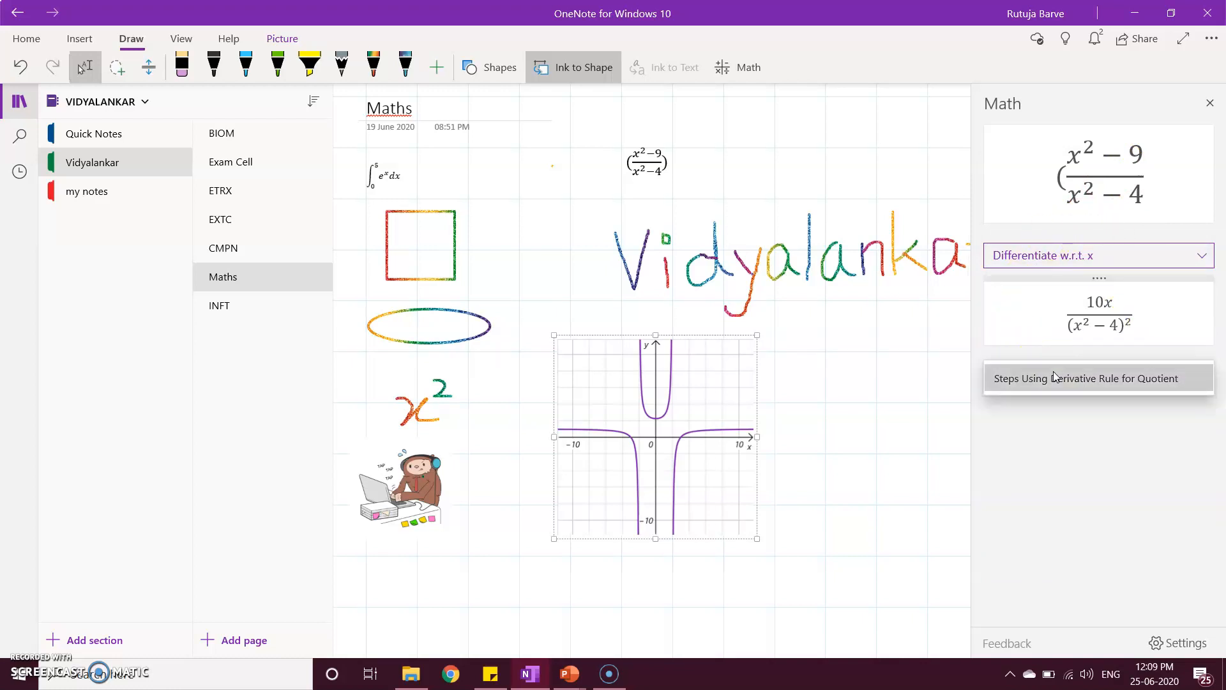
scroll(1097, 530, down, 2)
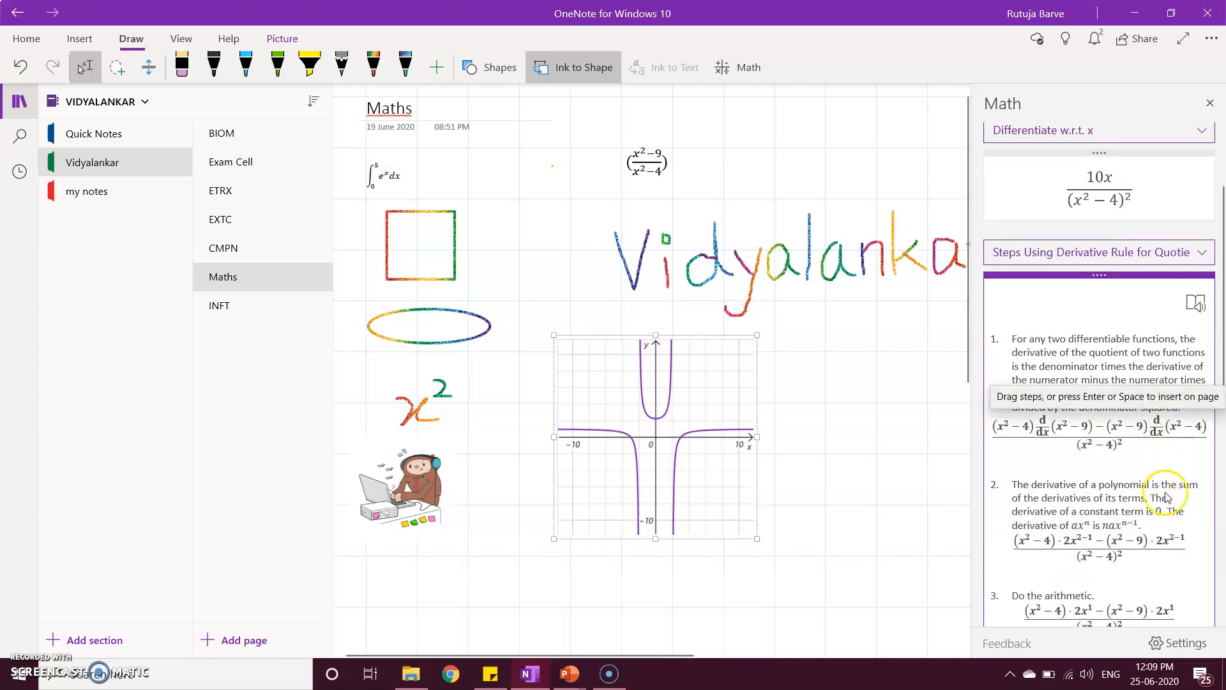
scroll(1192, 599, down, 1)
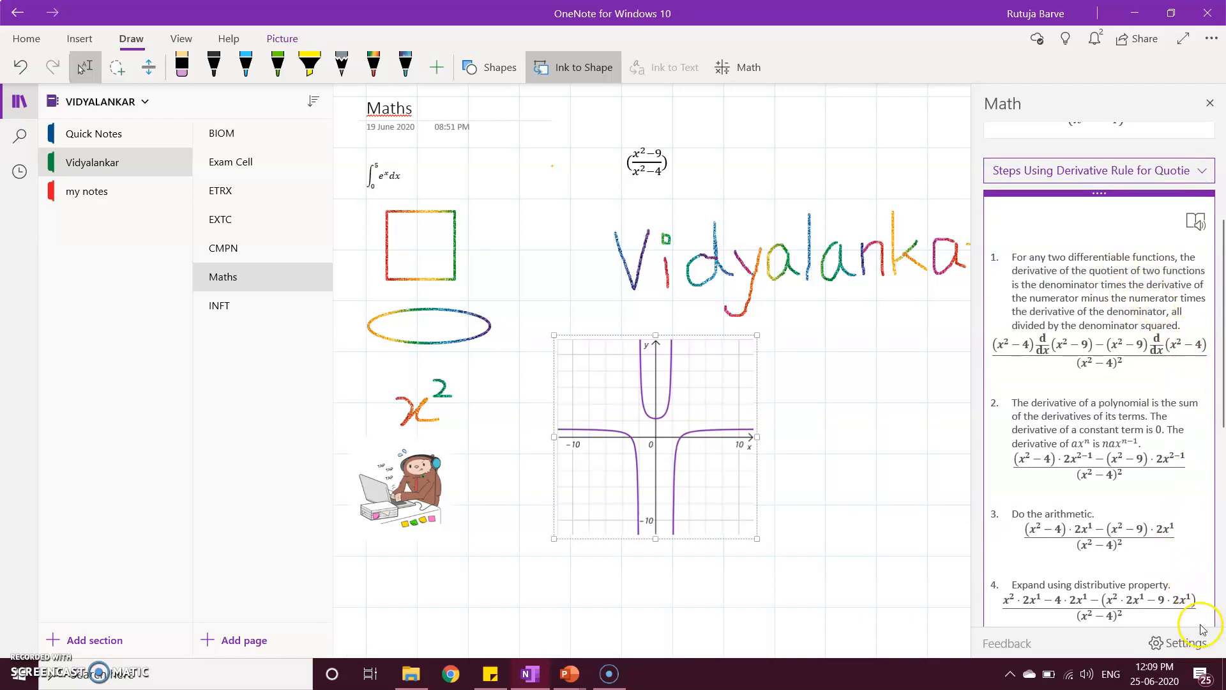
scroll(1182, 511, down, 3)
scroll(1187, 579, down, 6)
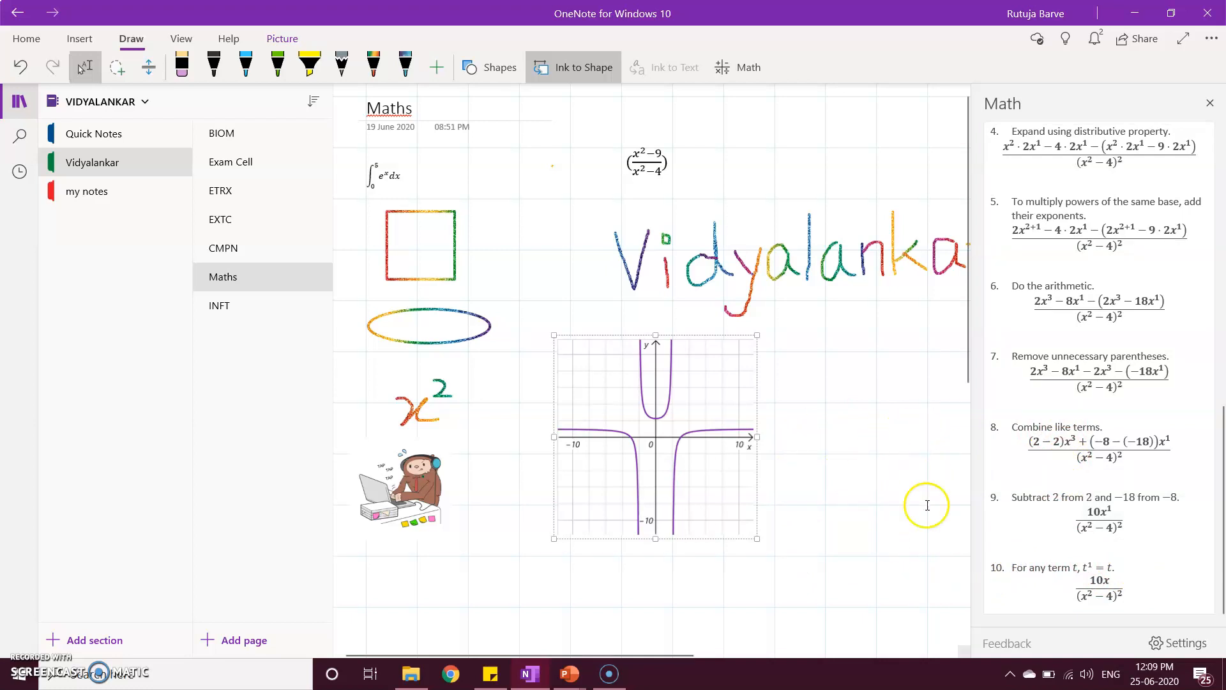
scroll(977, 415, up, 10)
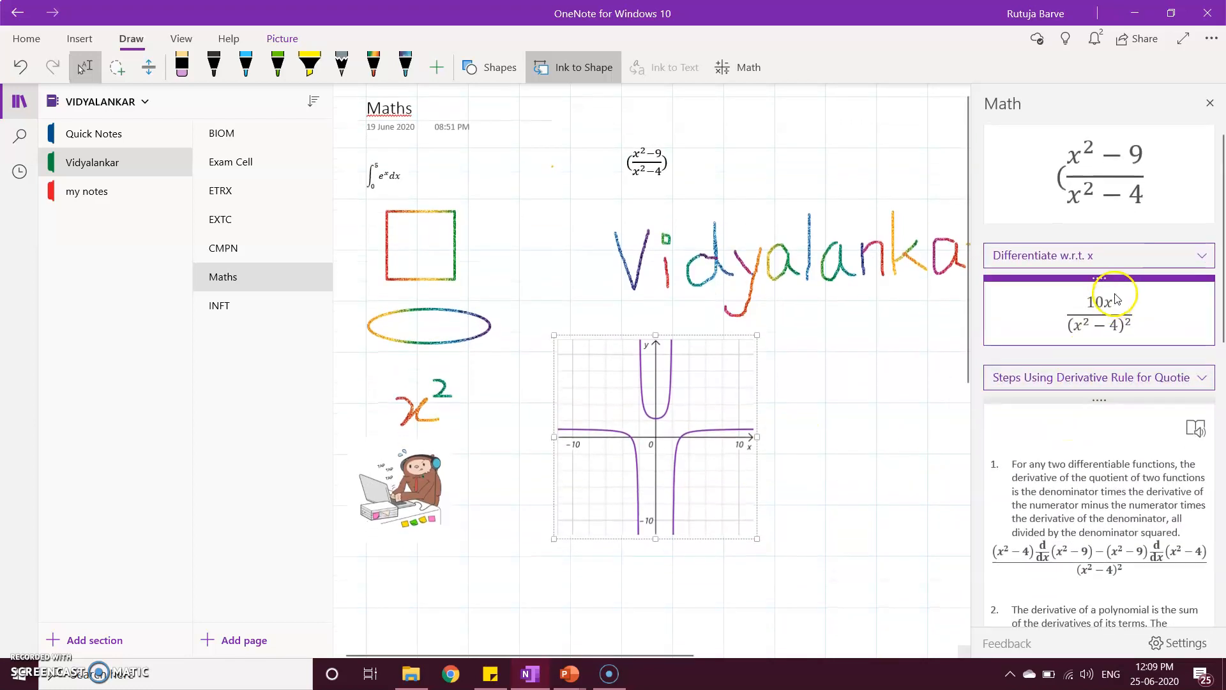
Integrate the equation with respect to x in the Math tool.
click(1159, 254)
click(1050, 286)
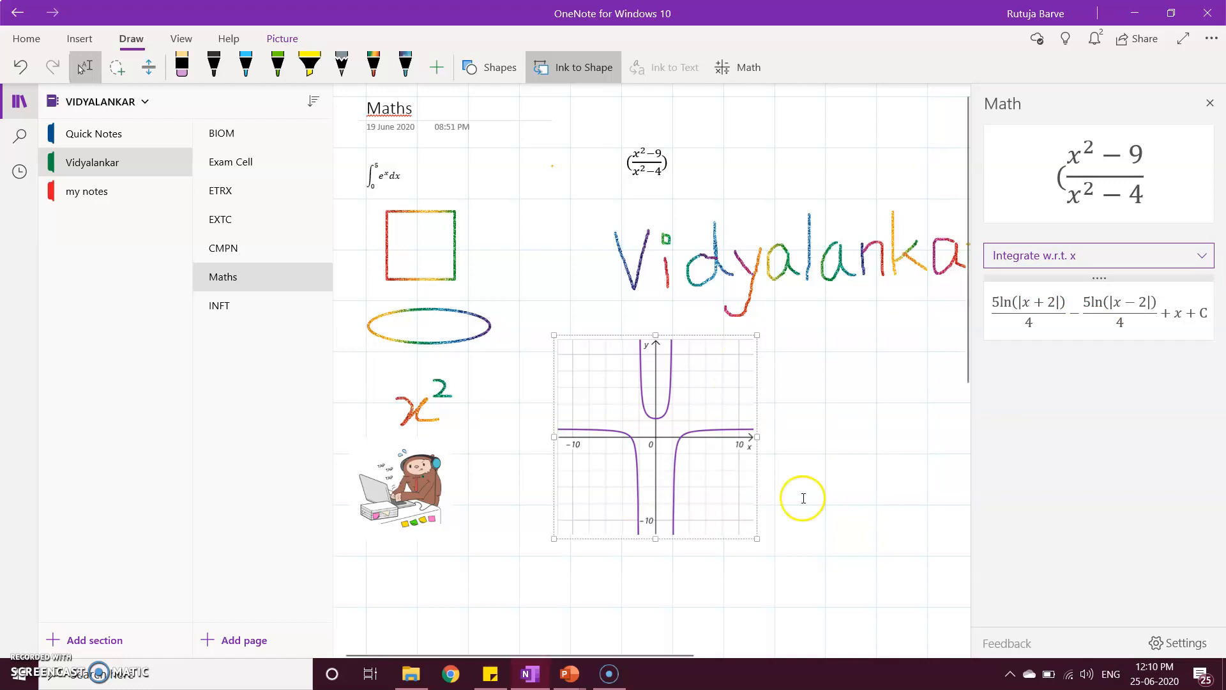
Switch to the PowerPoint slide show to view the "Real world scenarios" slide.
mouse_move(561, 677)
click(697, 544)
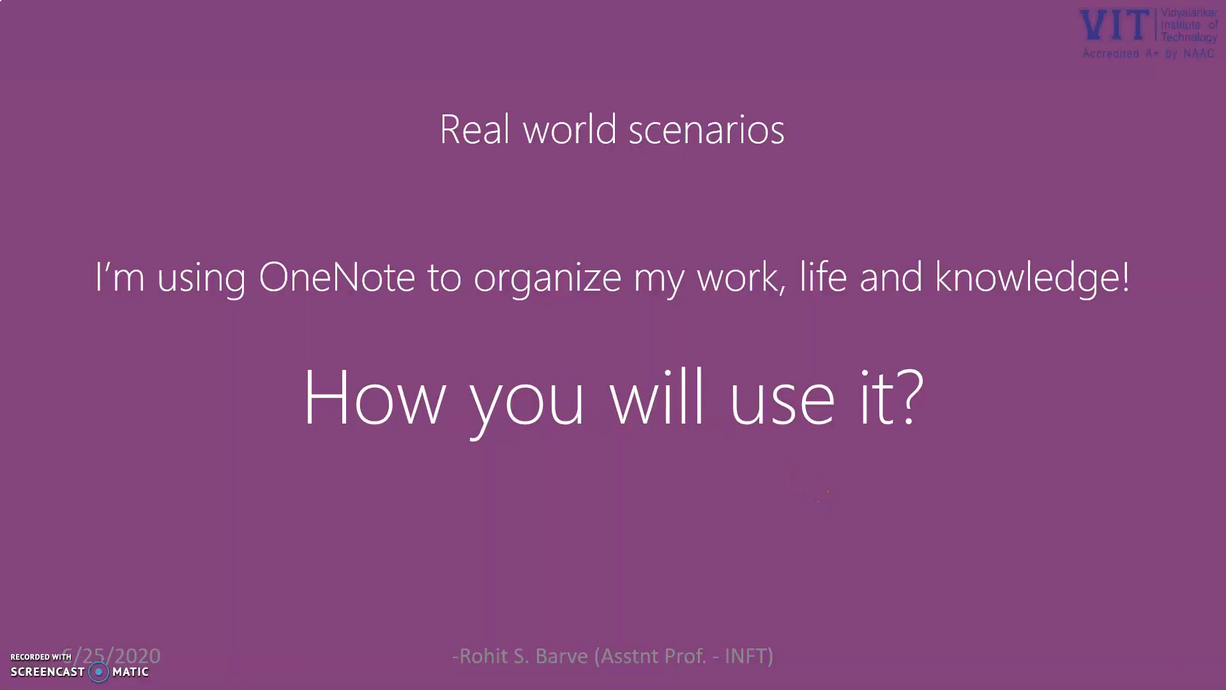
key(alt+Tab)
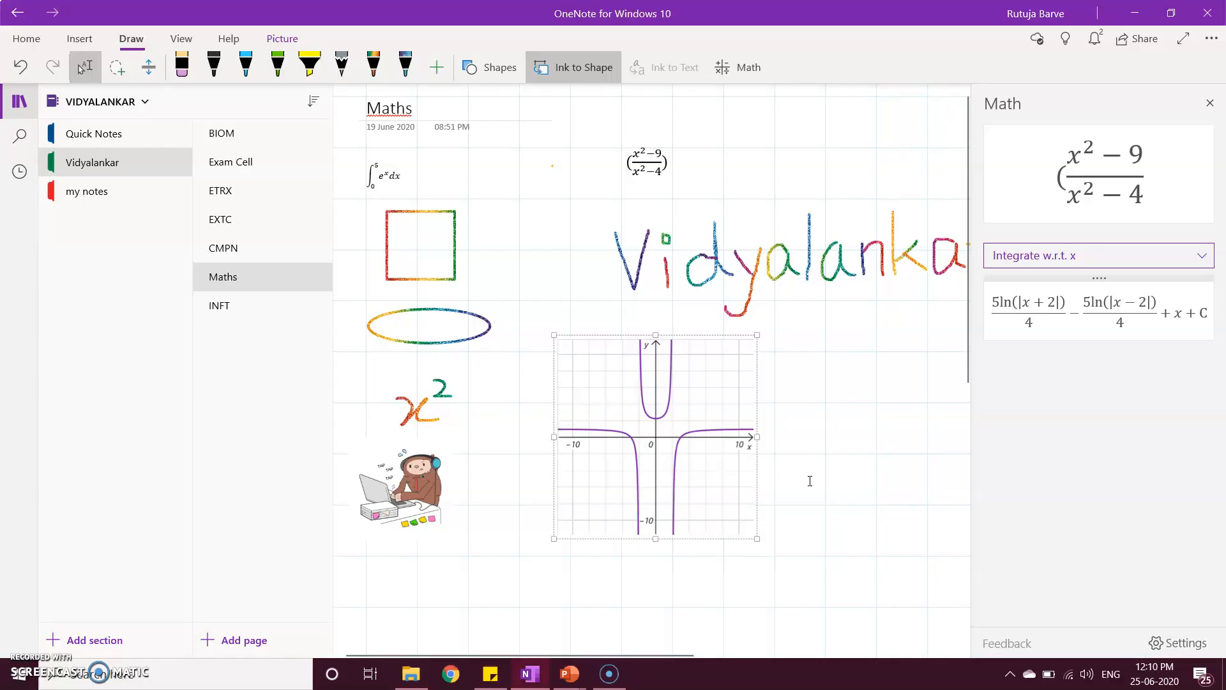
key(alt+Tab)
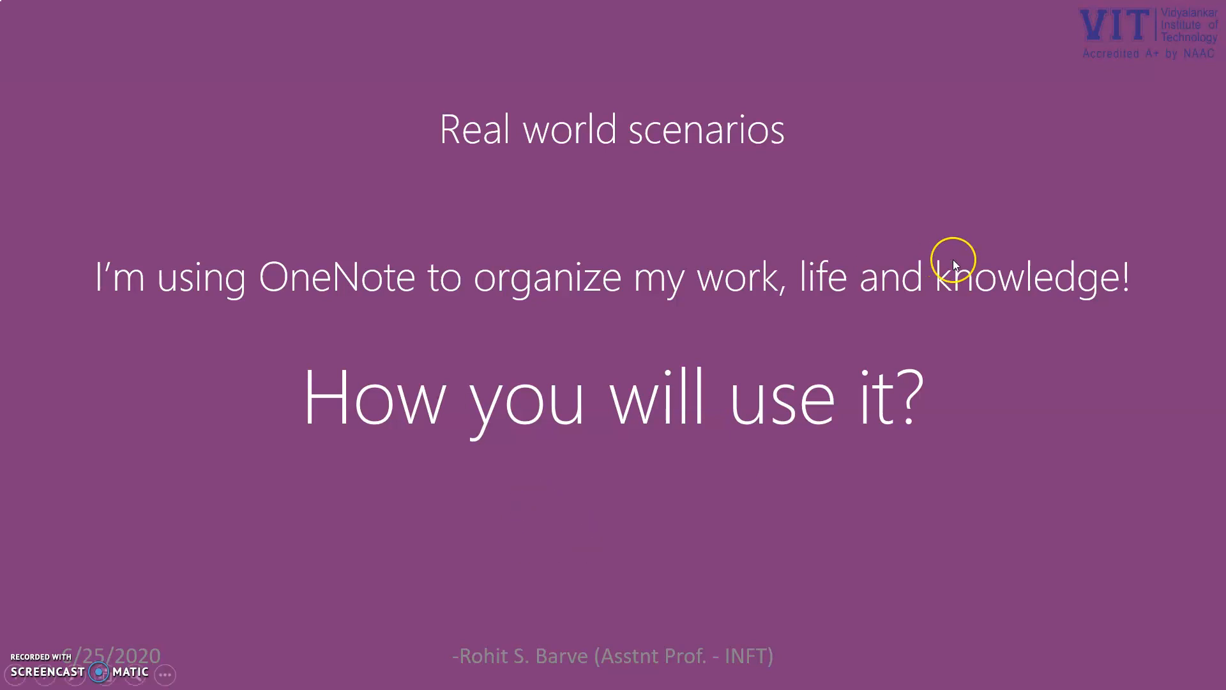
Switch to OneNote, view the INFT page and close the Math tool.
key(alt+Tab)
click(220, 316)
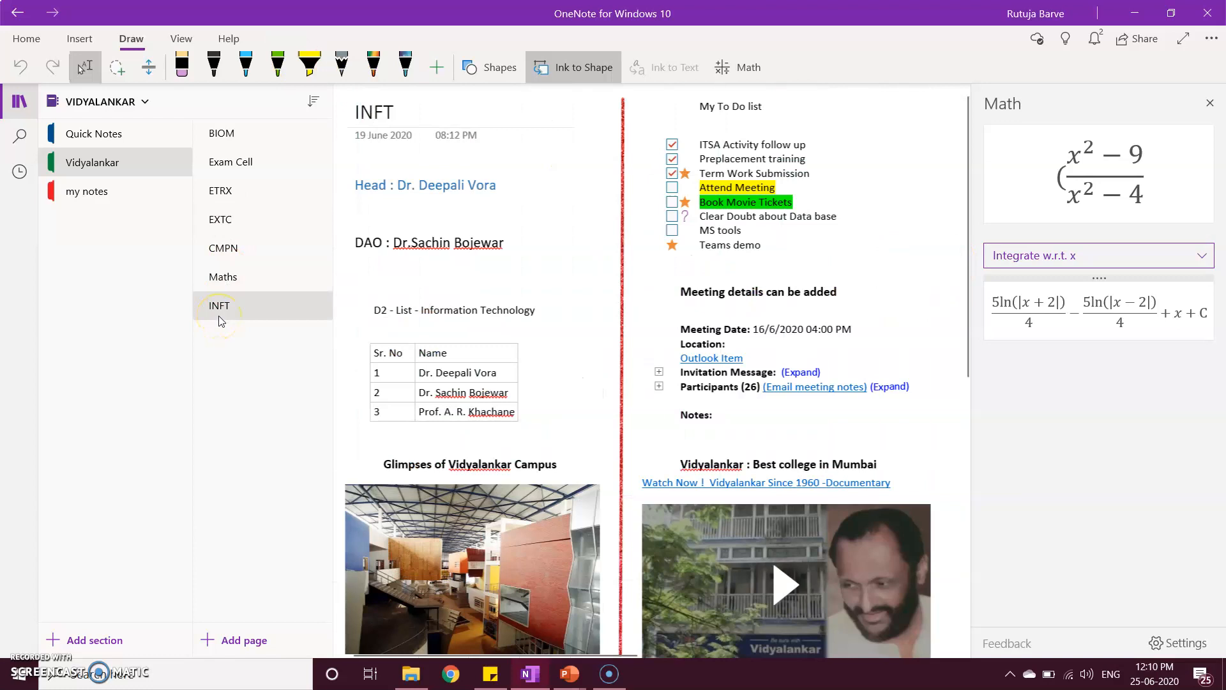
click(1210, 103)
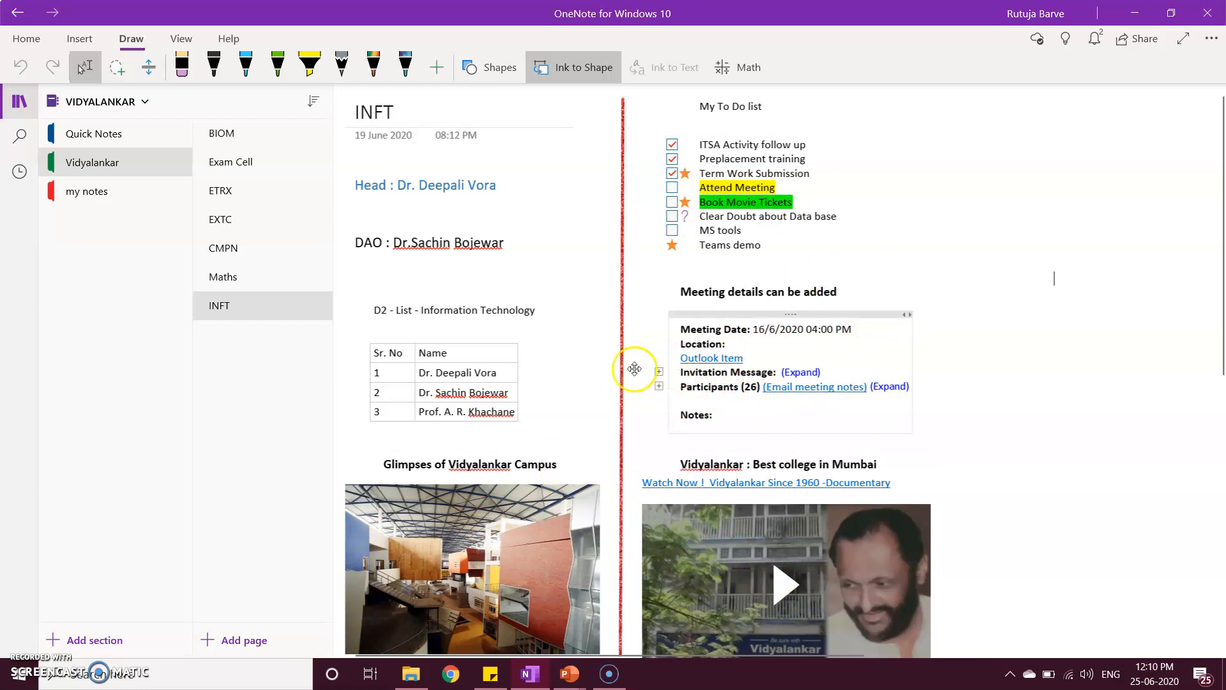
Switch back to the PowerPoint slide show and advance from "Real world scenarios" to the References slide.
key(alt+Tab)
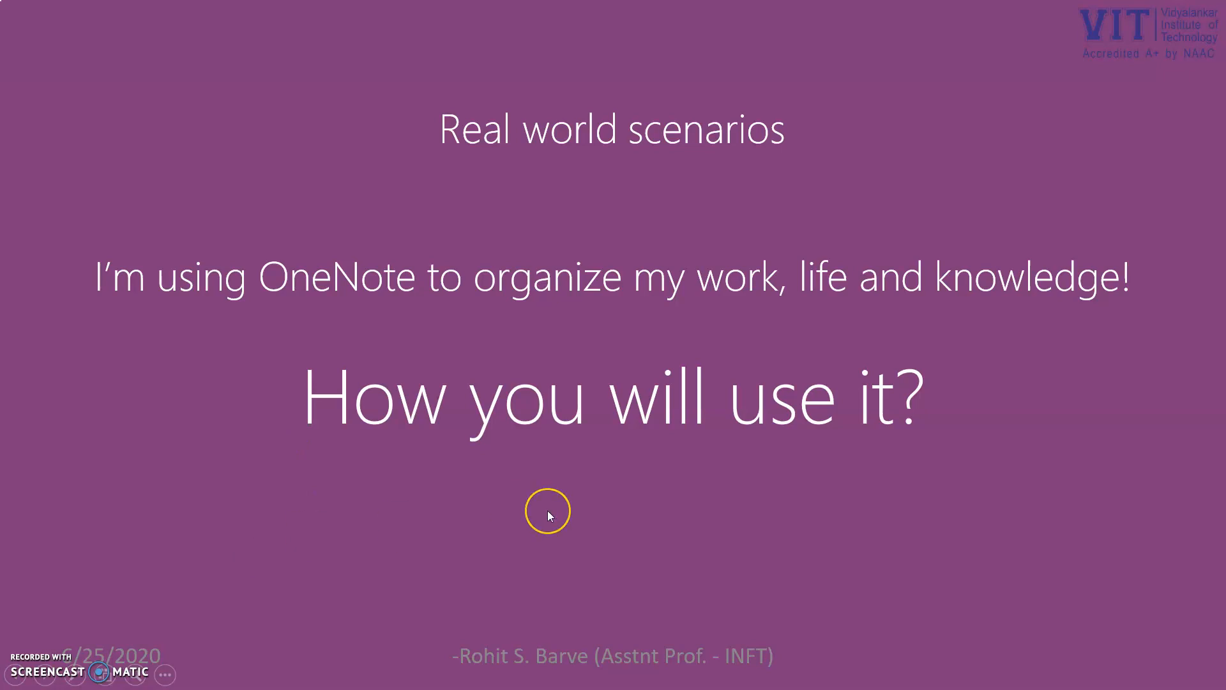
click(546, 511)
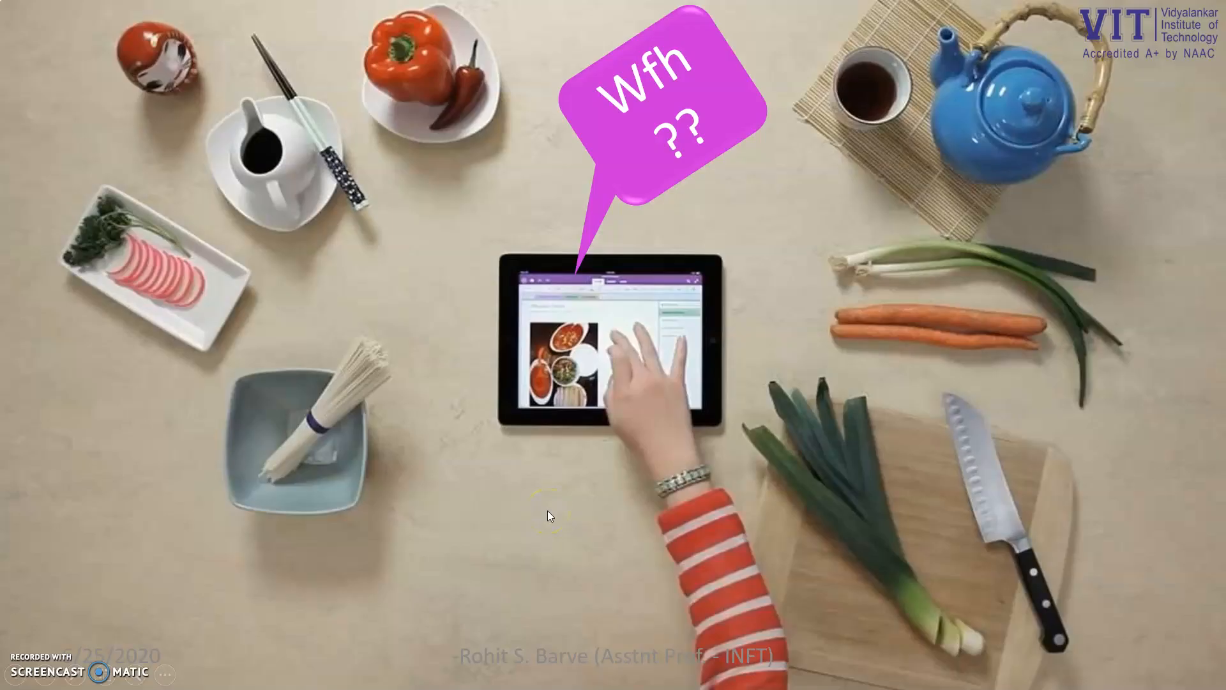
click(546, 511)
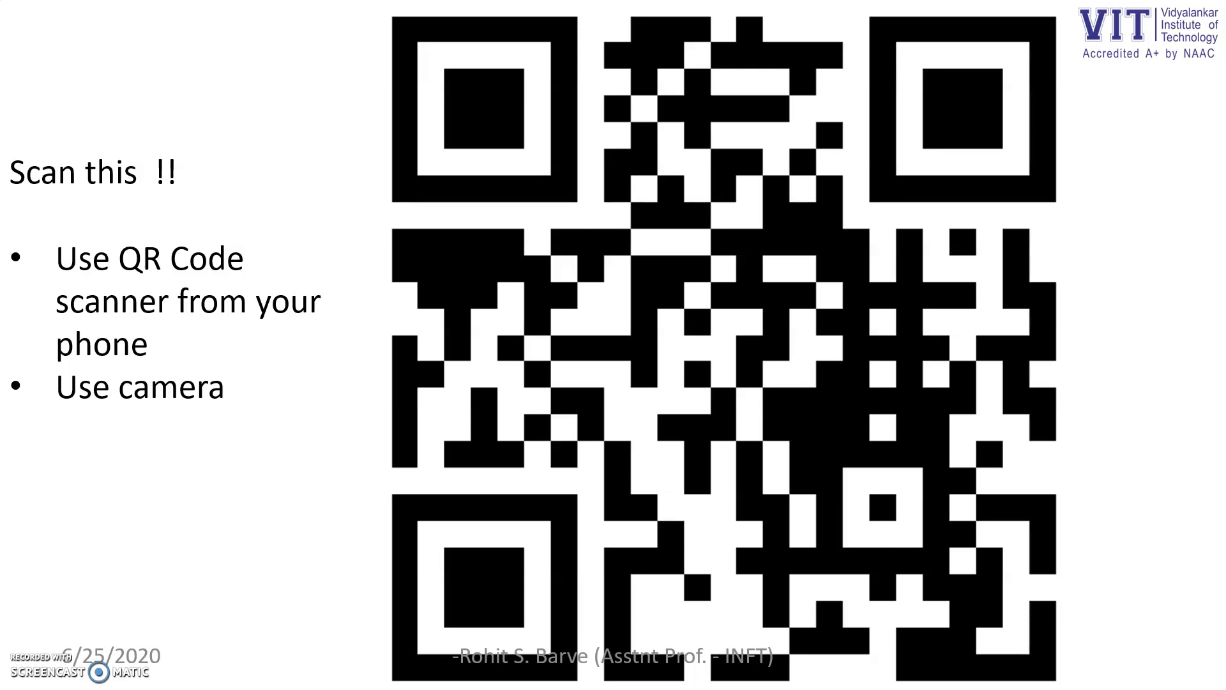
key(Right)
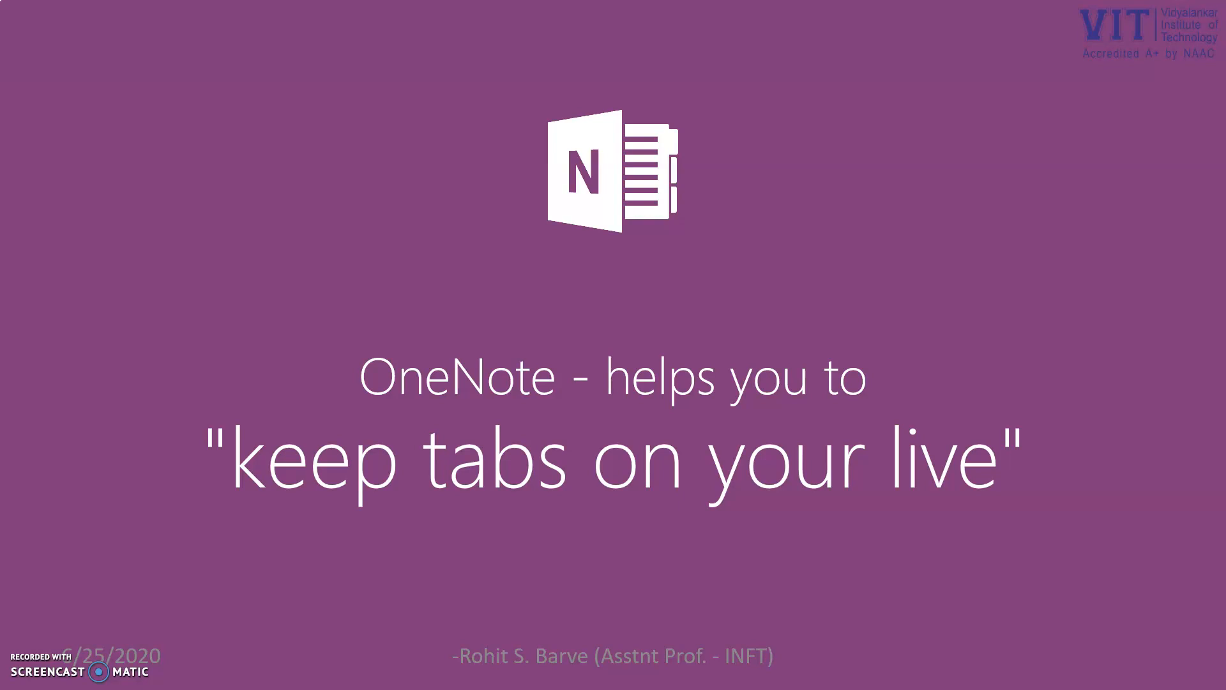
key(Right)
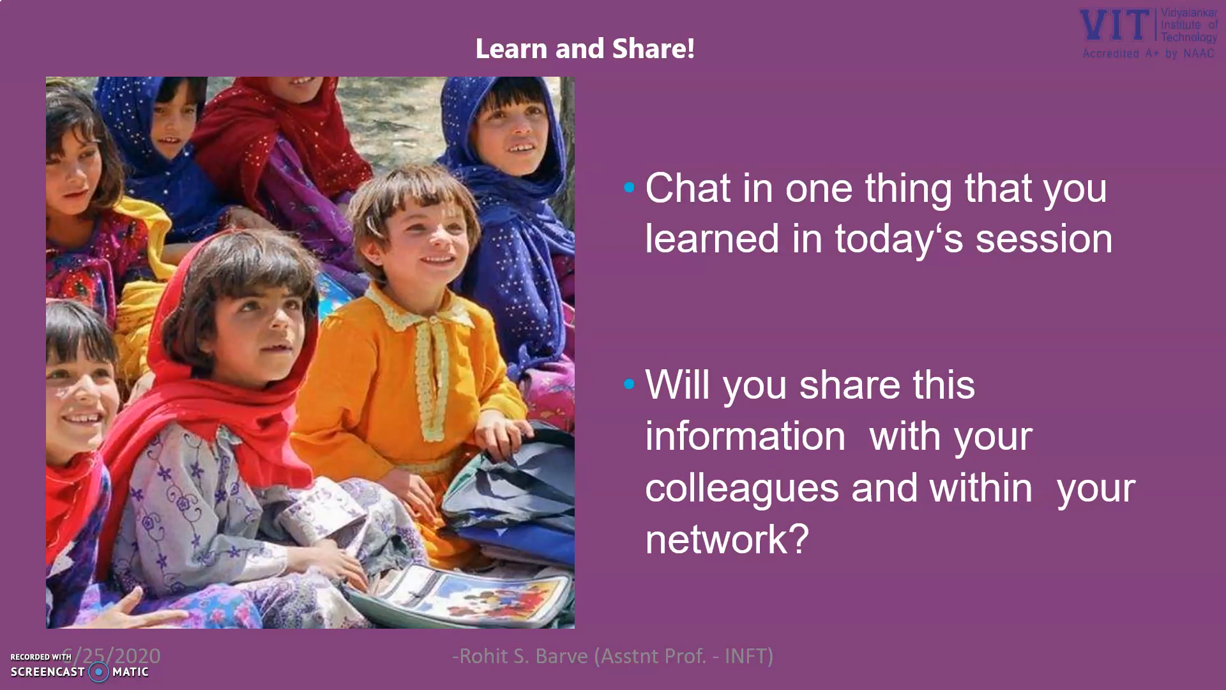
key(Right)
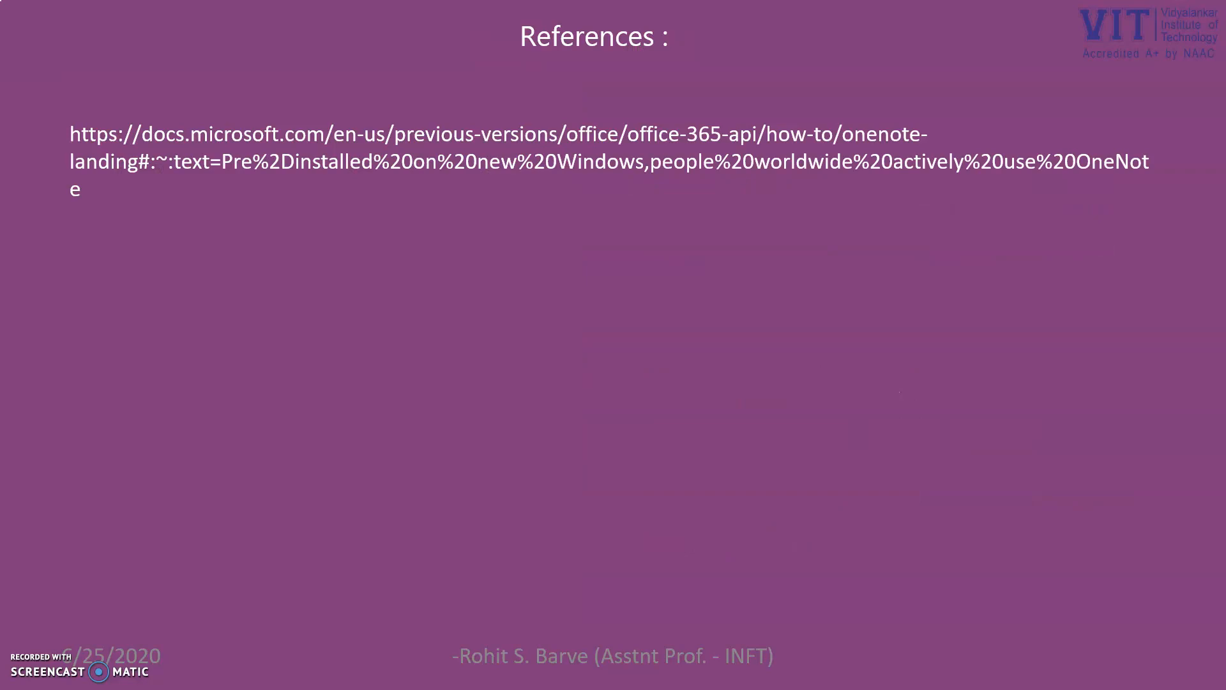